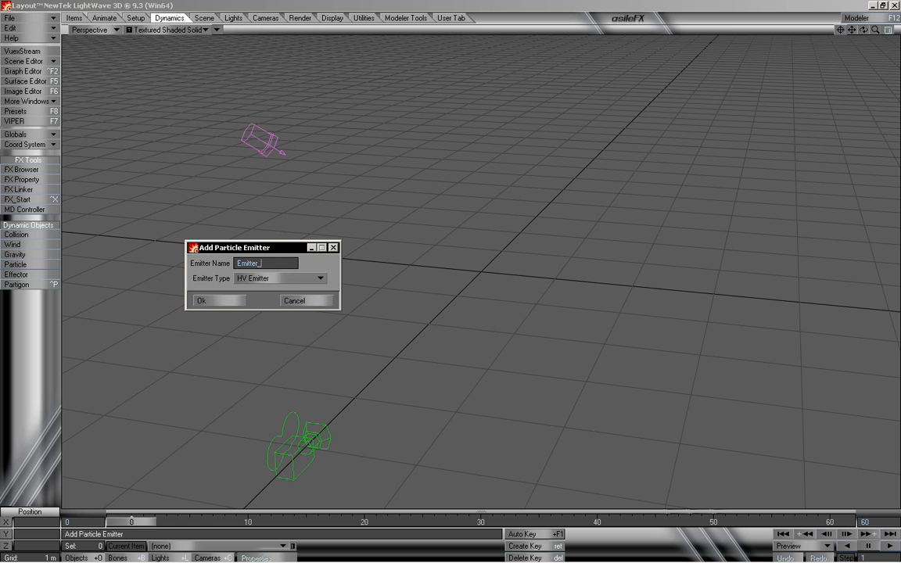
Add a particle emitter to the scene and raise it to about 2.13 m on the Y axis
left_click(278, 278)
left_click(258, 289)
left_click(233, 301)
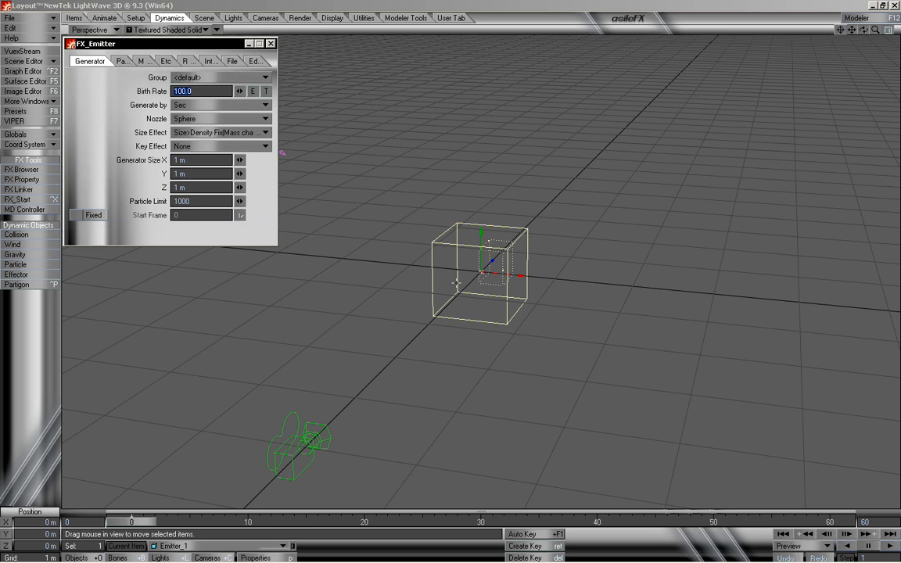
left_click(271, 44)
left_click_drag(484, 235, 483, 70)
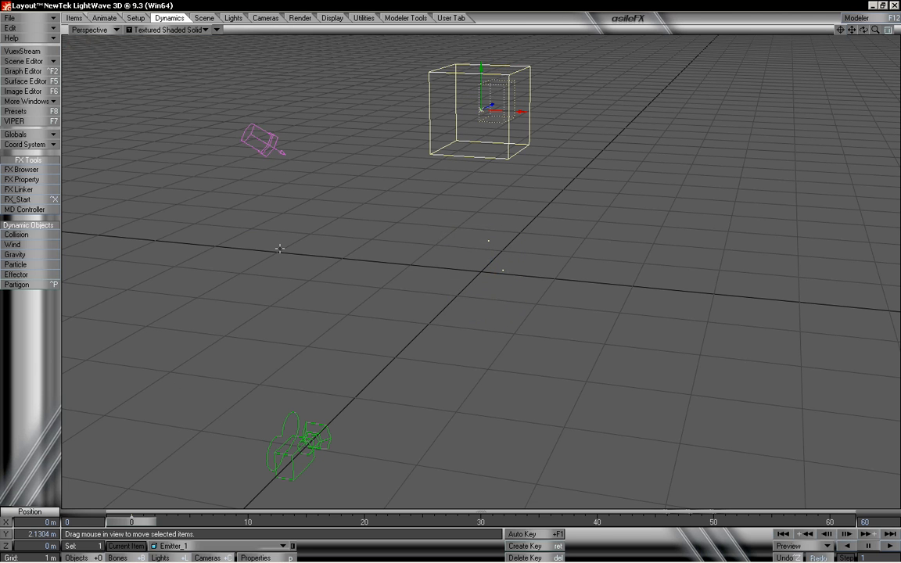
Extend the scene's animation range to end at frame 300
mouse_move(136, 523)
left_mouse_down()
mouse_move(830, 523)
mouse_move(139, 525)
left_mouse_up()
left_click_drag(876, 30, 852, 58)
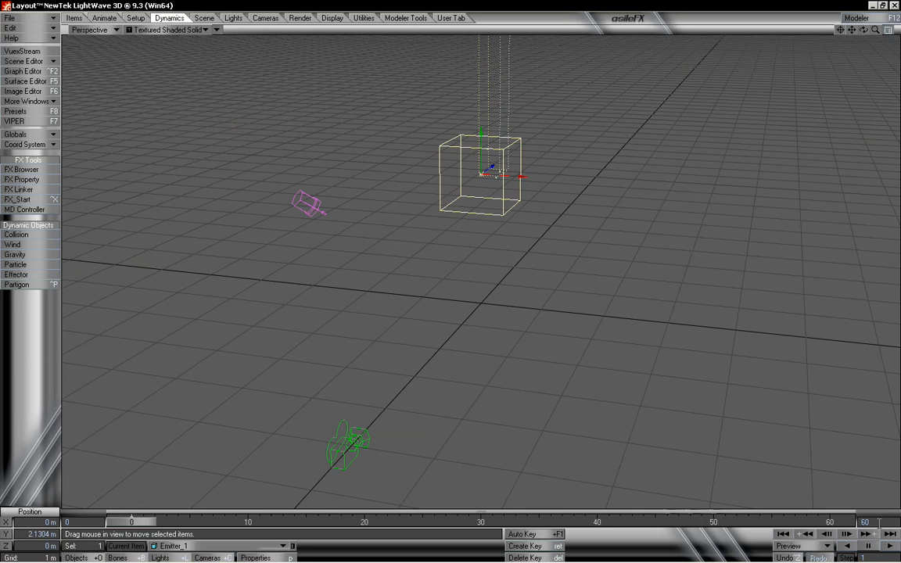
left_click_drag(879, 524, 793, 490)
type("300")
key("Return")
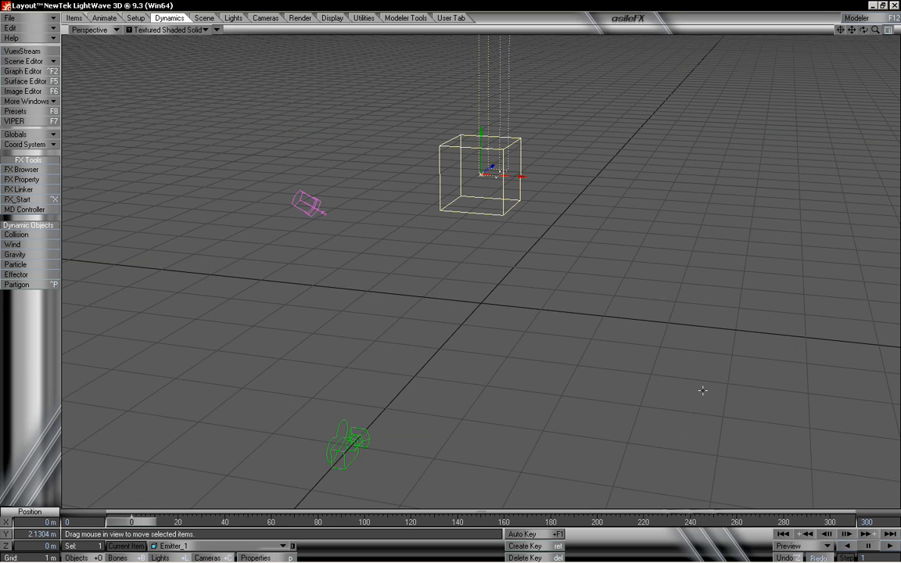
Set the emitter's particle life time to 300 frames
key("p")
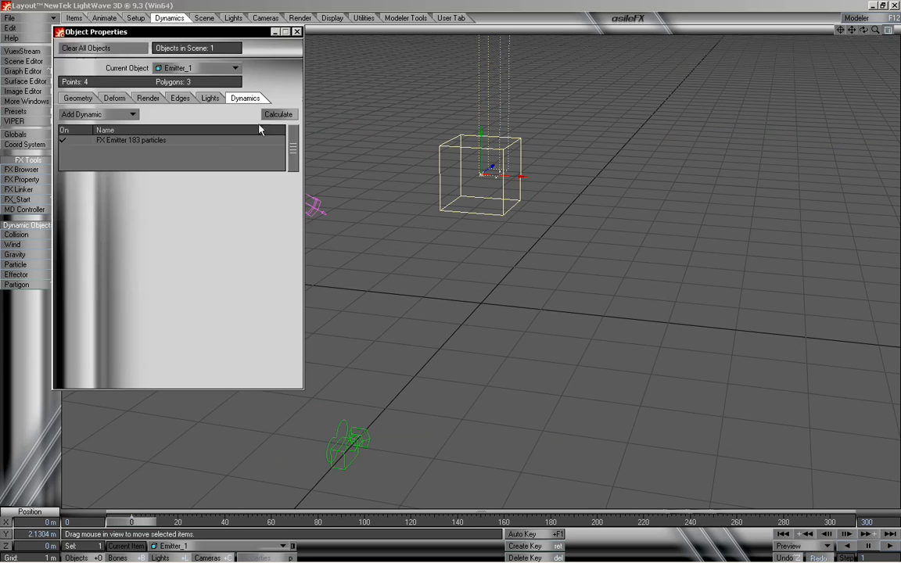
left_click(124, 141)
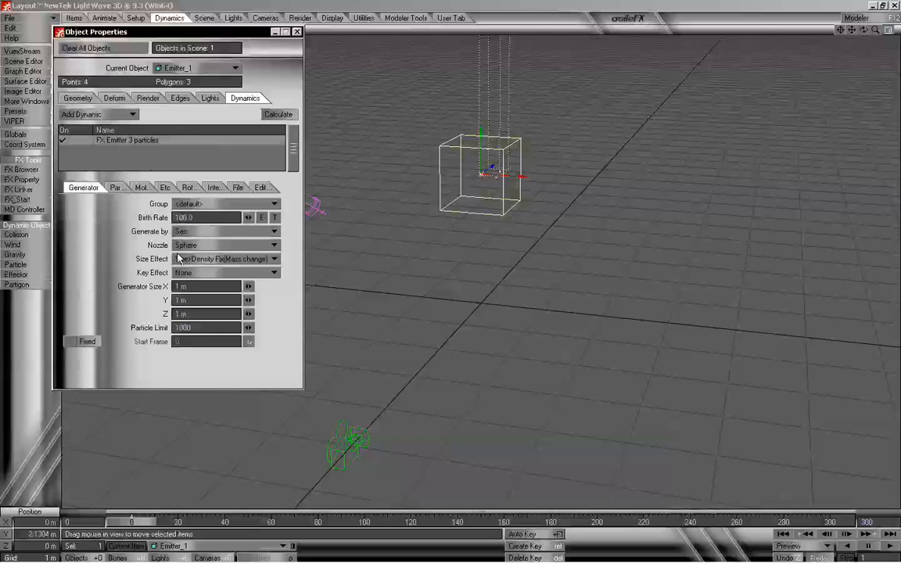
left_click(116, 187)
left_click(202, 286)
type("300")
key("Return")
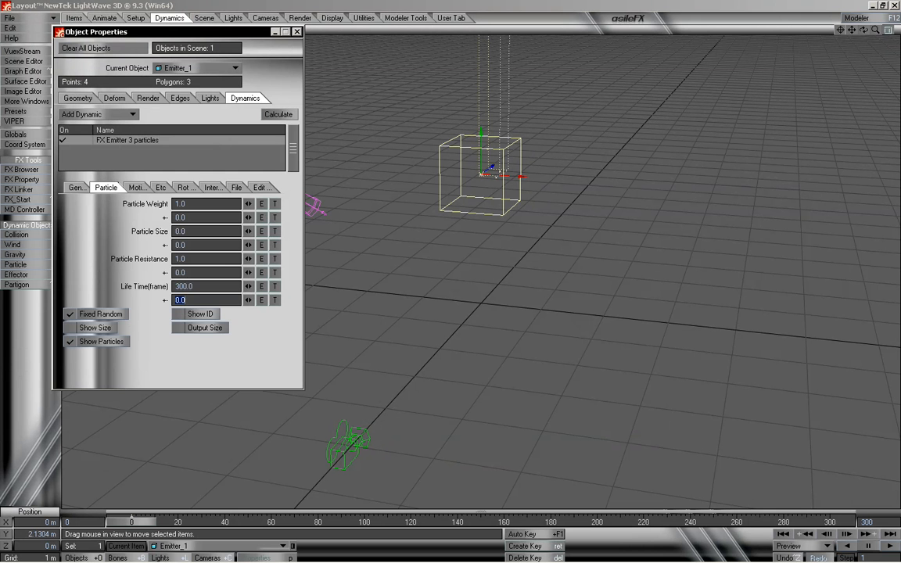
Set the emitter's particle limit to 10000 and scrub the timeline to preview the emission
left_click(78, 188)
left_click(197, 327)
type("10000p")
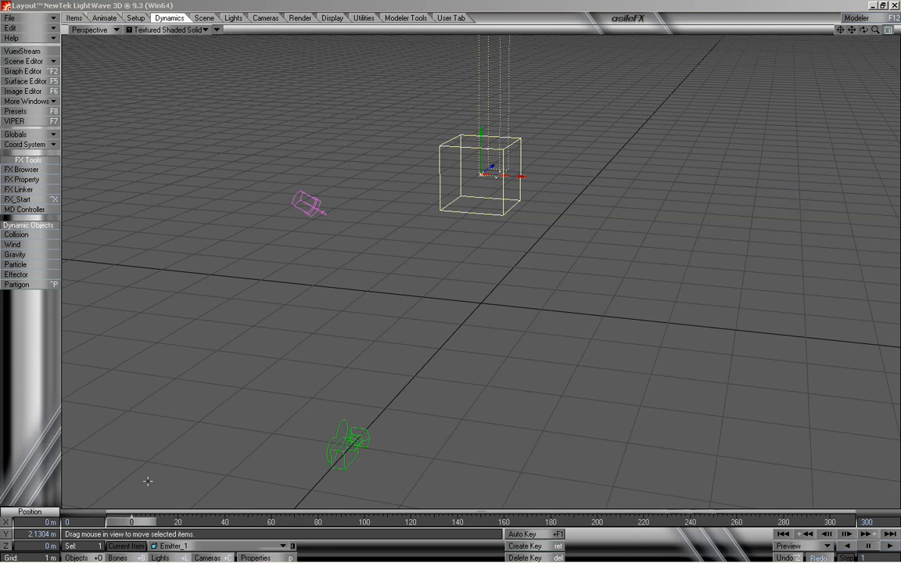
mouse_move(145, 528)
left_mouse_down()
mouse_move(843, 528)
mouse_move(131, 528)
left_mouse_up()
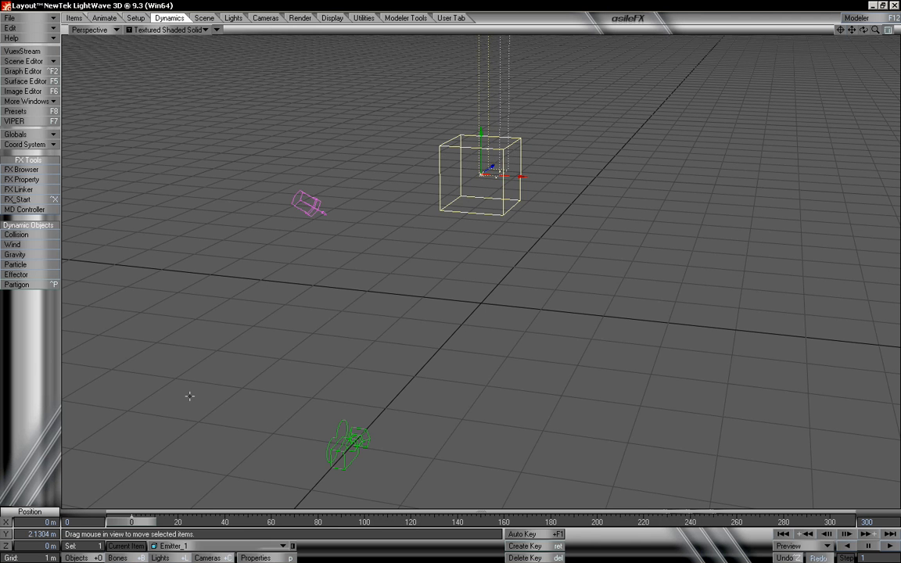
mouse_move(148, 522)
left_mouse_down()
mouse_move(329, 522)
mouse_move(131, 522)
left_mouse_up()
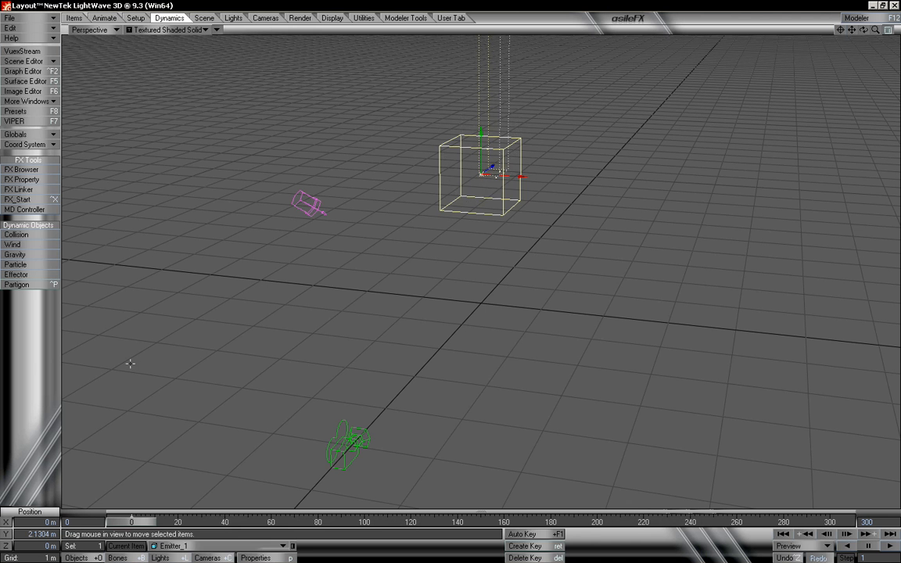
Add a gravity effector named gravity with Gravity size effect, Direction mode and falloff OFF, and preview it along the timeline
left_click(33, 257)
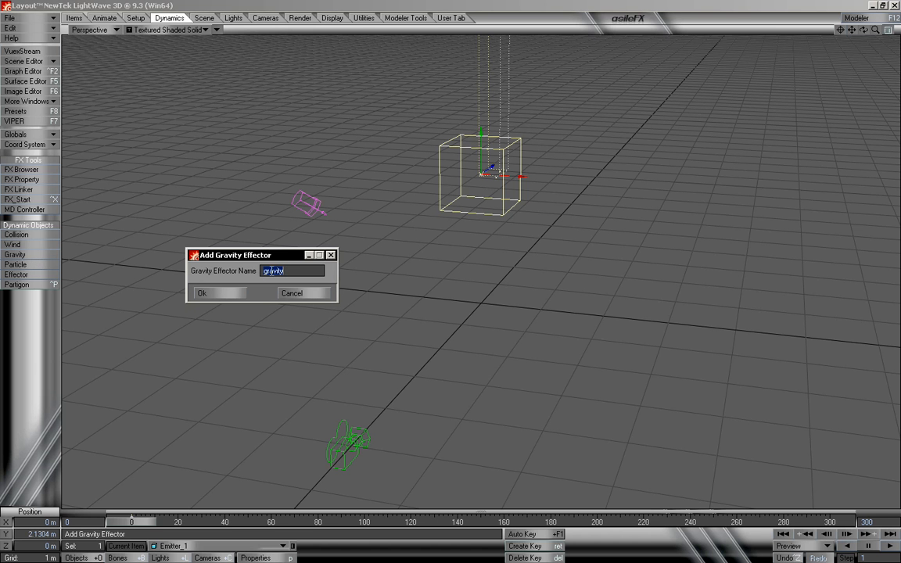
left_click(223, 295)
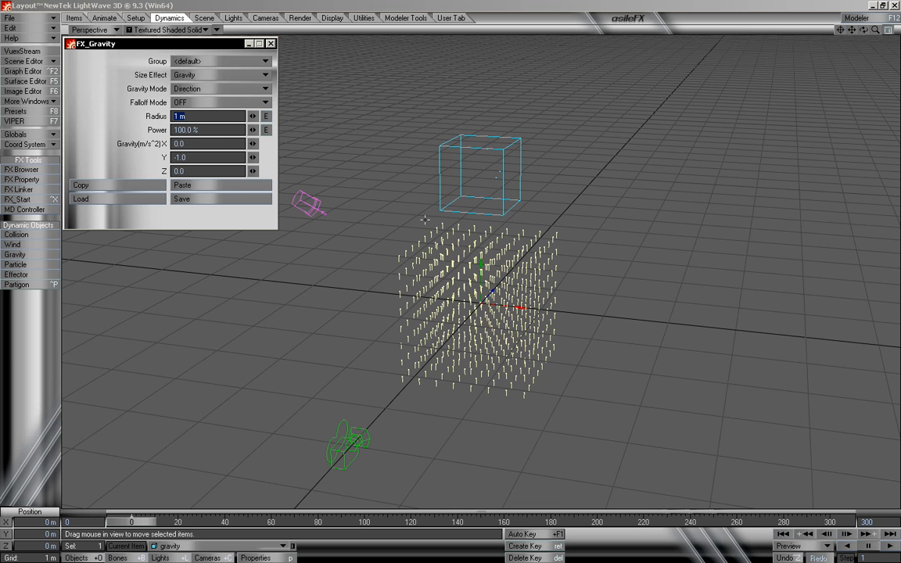
left_click(200, 76)
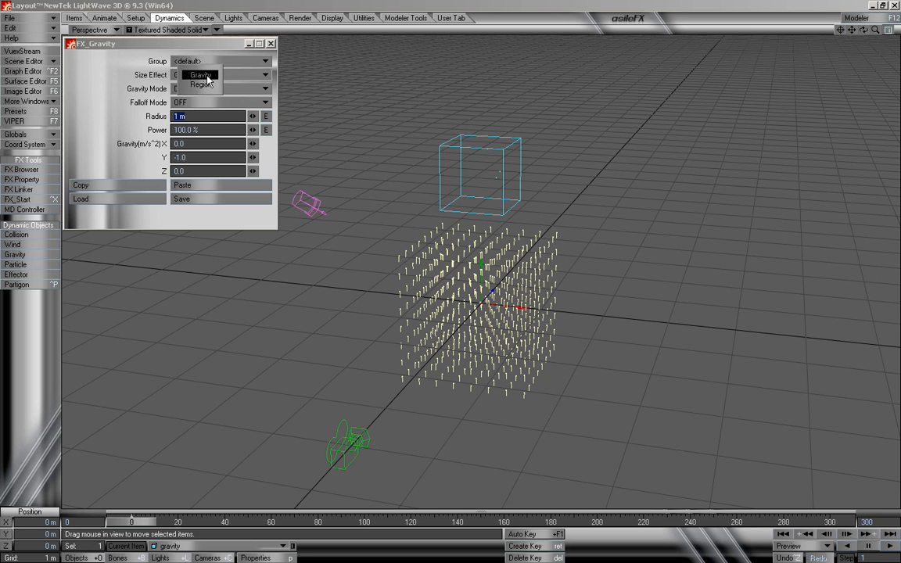
left_click(219, 75)
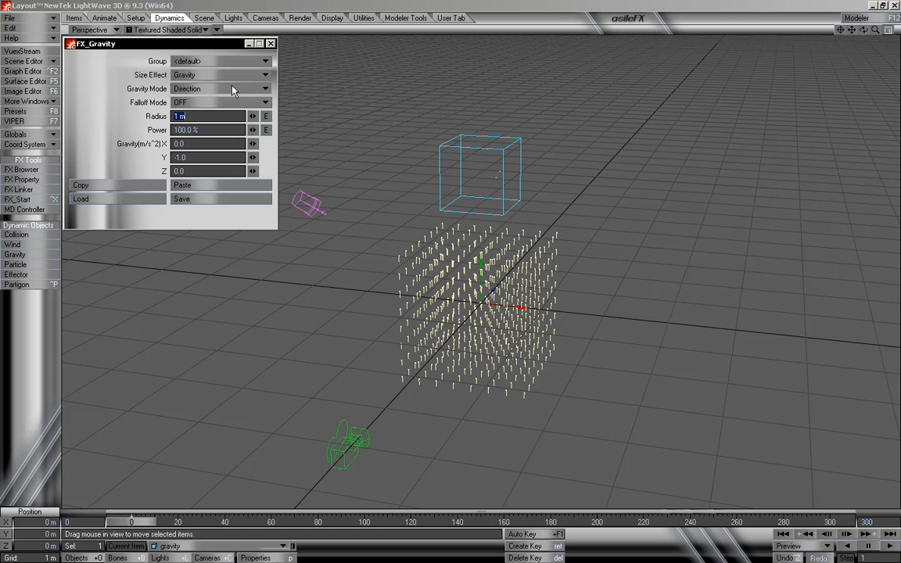
left_click(225, 91)
left_click(202, 109)
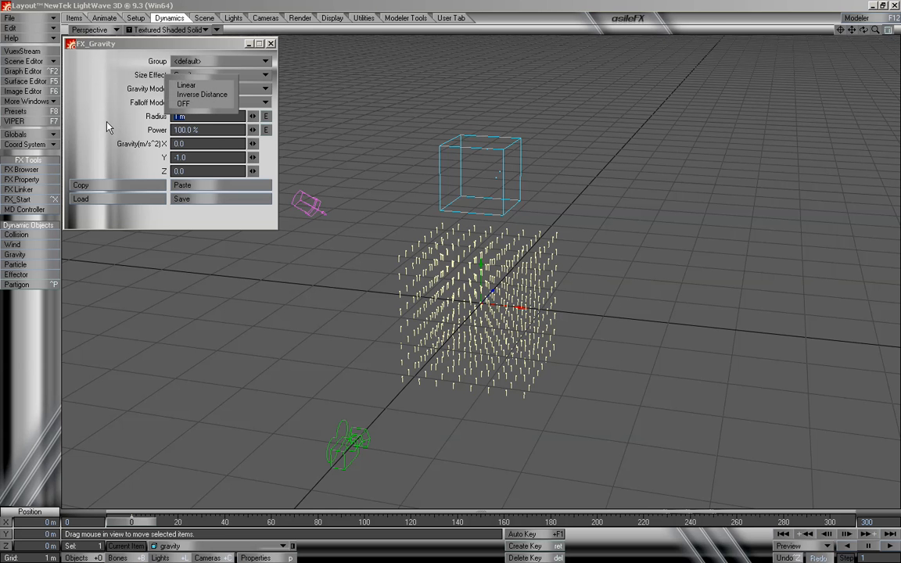
left_click(183, 104)
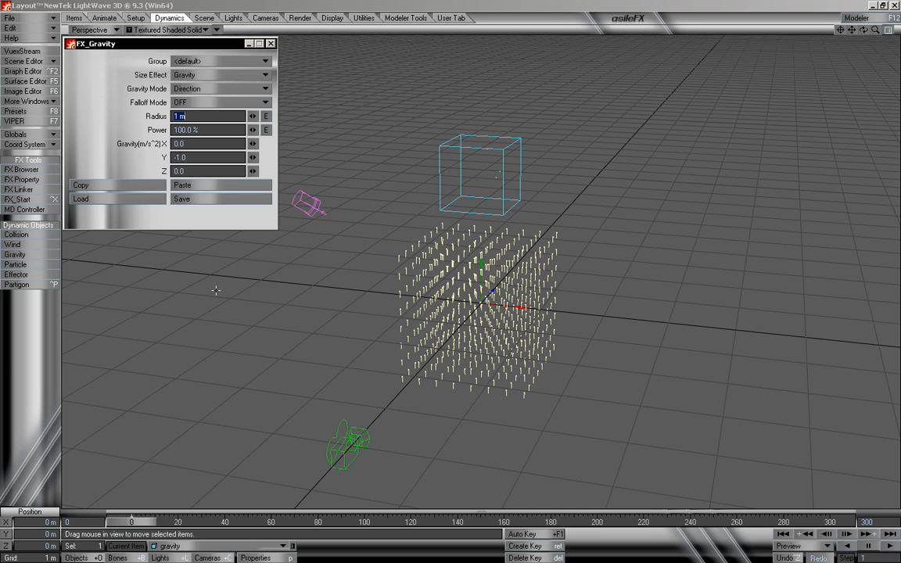
mouse_move(147, 522)
left_mouse_down()
mouse_move(352, 522)
mouse_move(134, 522)
mouse_move(775, 522)
mouse_move(132, 522)
left_mouse_up()
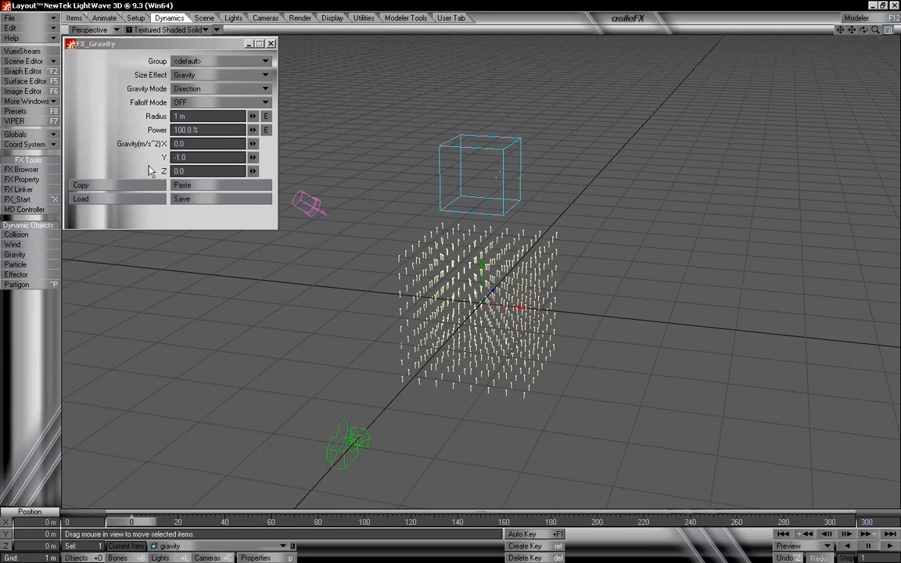
Set the gravity effector's radius to 3 m, scrub the timeline to preview the particles, and close its settings
left_click(162, 116)
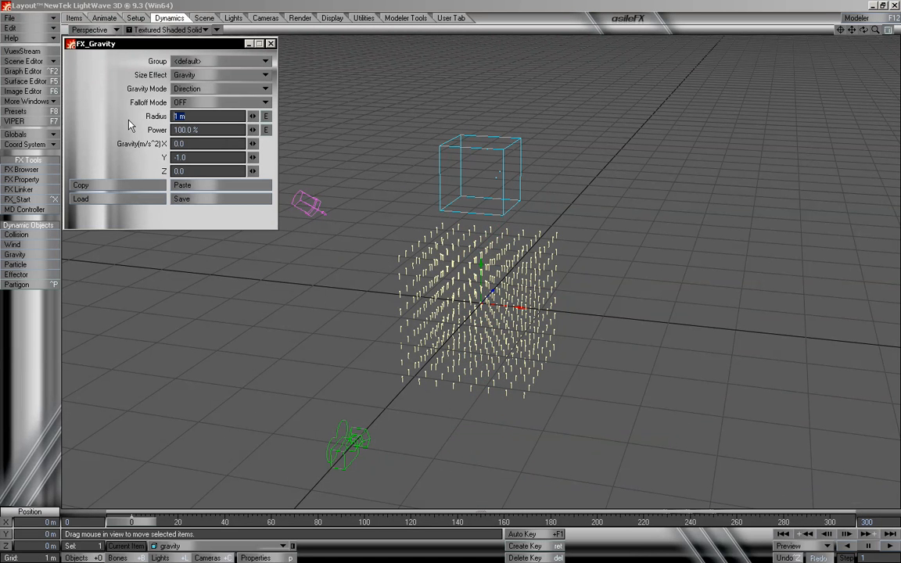
type("3")
key("Return")
key("Return")
key("Return")
key("Return")
key("Return")
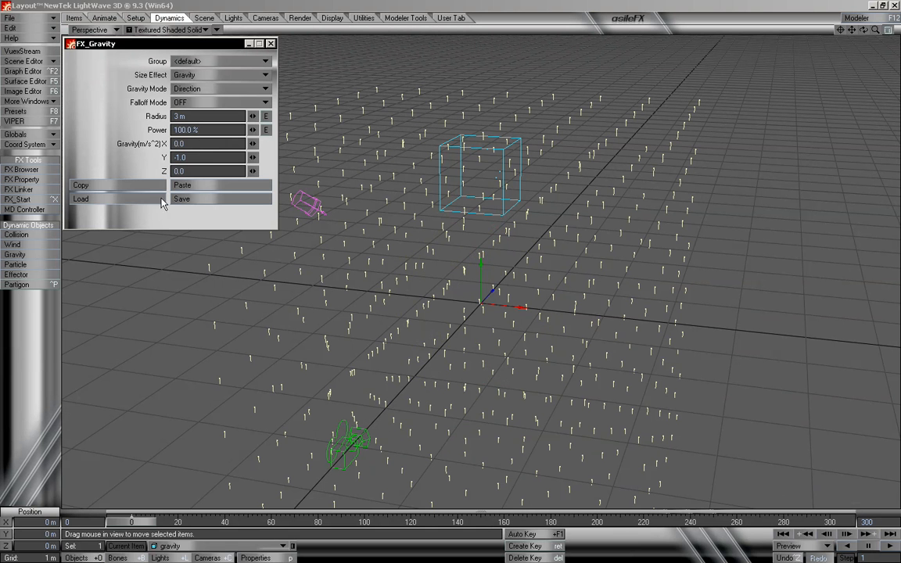
mouse_move(132, 521)
left_mouse_down()
mouse_move(830, 521)
mouse_move(132, 522)
left_mouse_up()
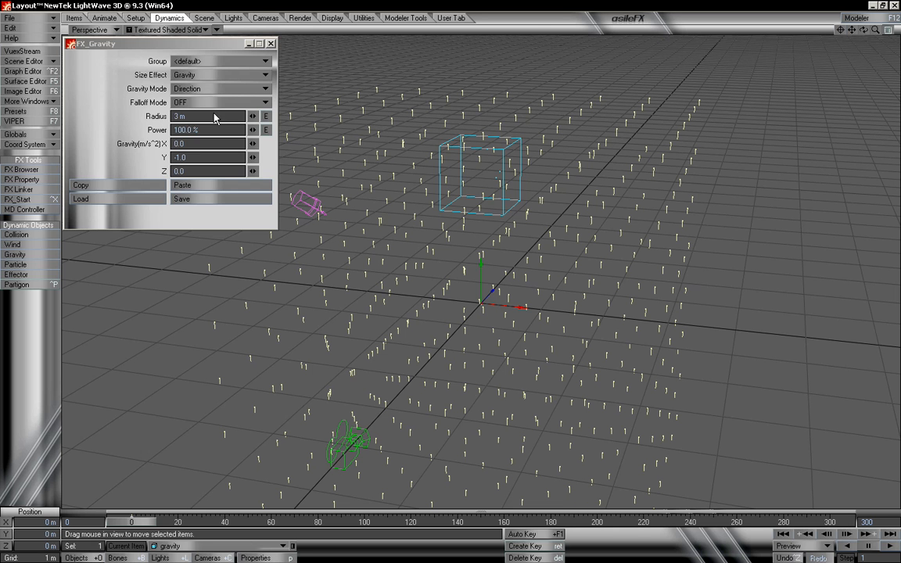
left_click(201, 44)
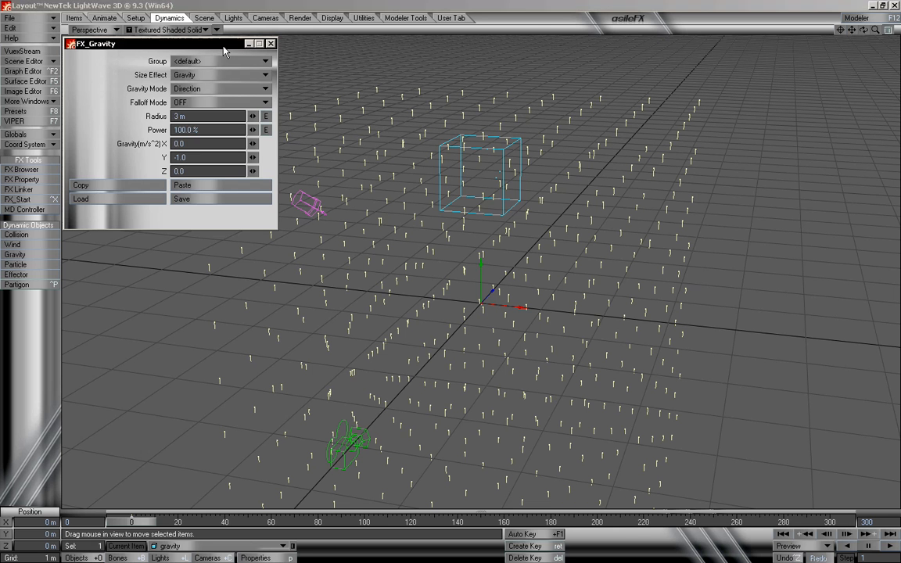
left_click(271, 44)
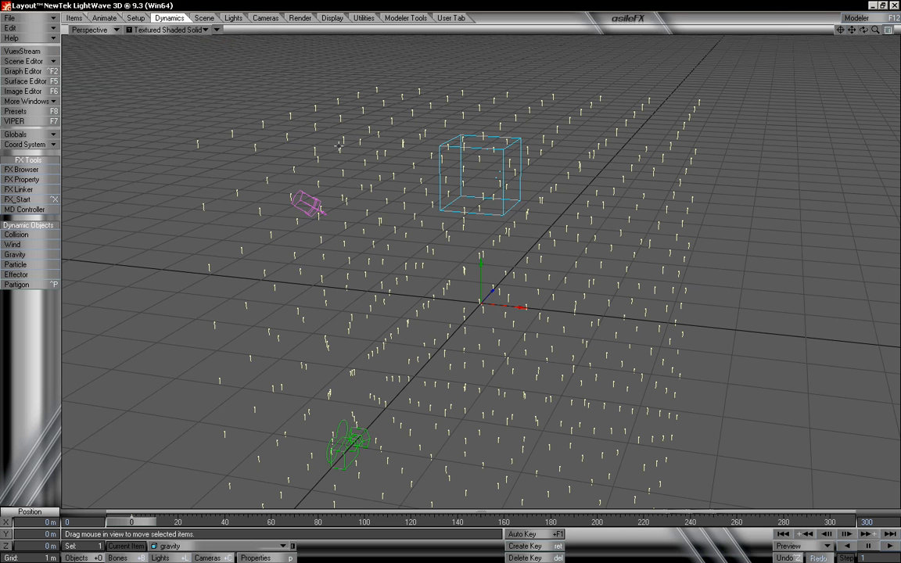
Assign Emitter_1 to a new dynamics group named Group_1 and preview the particles along the timeline
key("p")
left_click(236, 70)
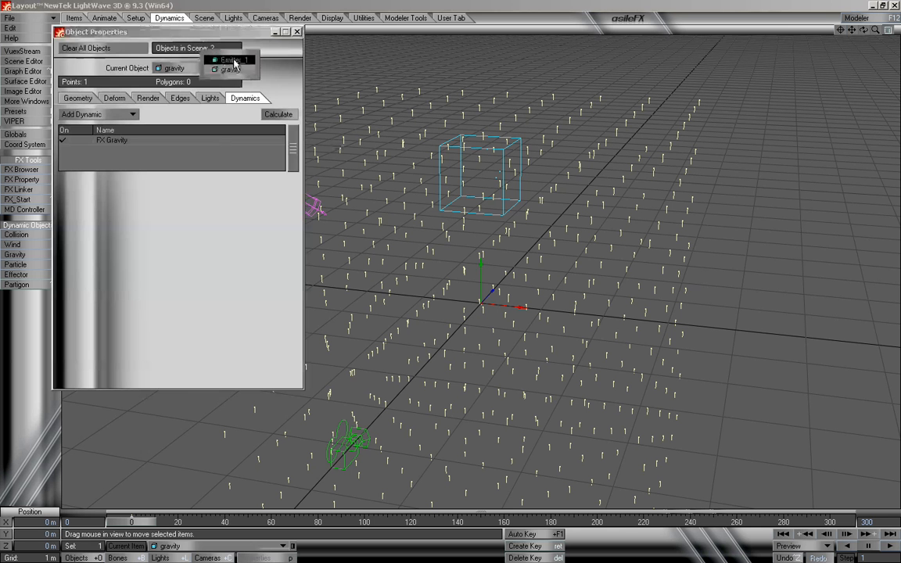
left_click(234, 61)
left_click(172, 142)
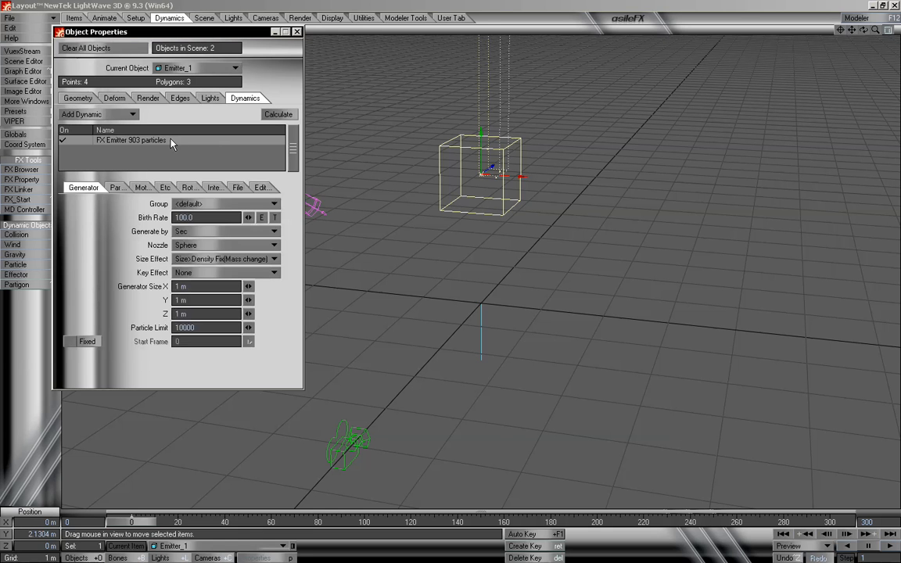
left_click(208, 204)
left_click(211, 211)
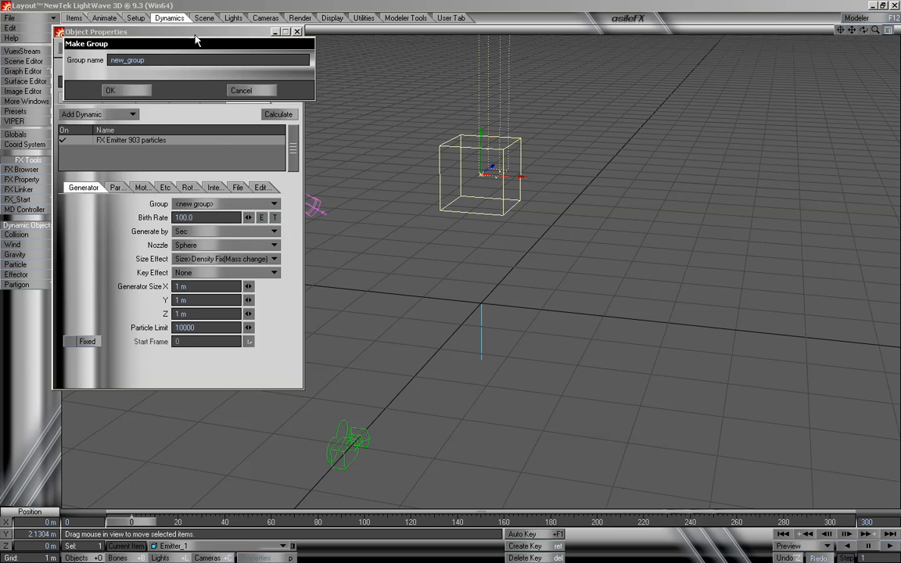
type("Group_1")
left_click(125, 90)
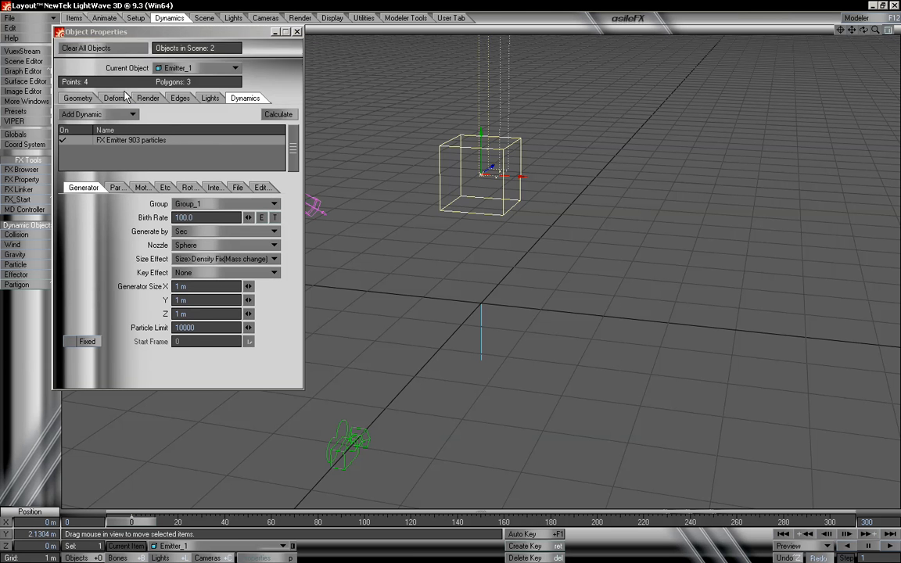
mouse_move(137, 522)
left_mouse_down()
mouse_move(352, 521)
mouse_move(135, 521)
left_mouse_up()
Assign the gravity effector to a new dynamics group named Group_2 and preview the particles along the timeline
left_click(219, 69)
left_click(216, 77)
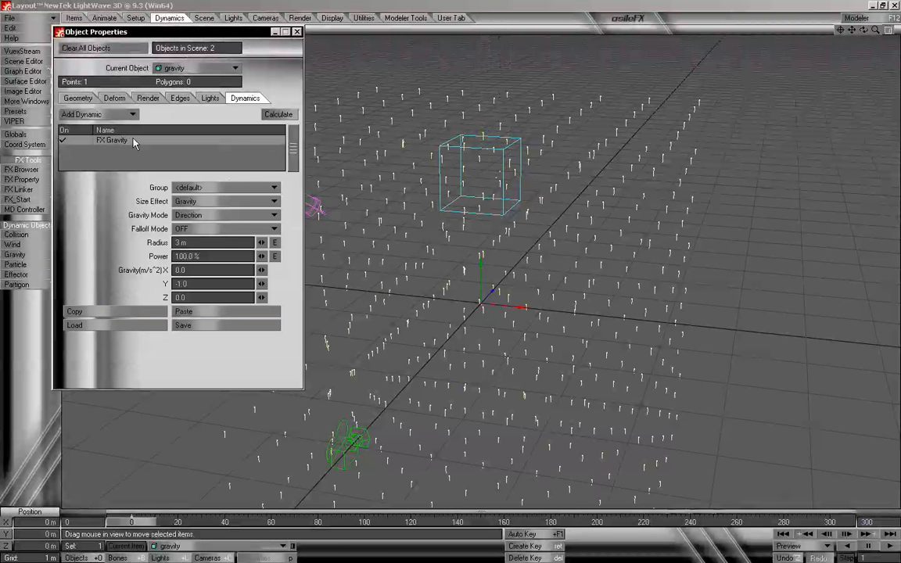
left_click(213, 189)
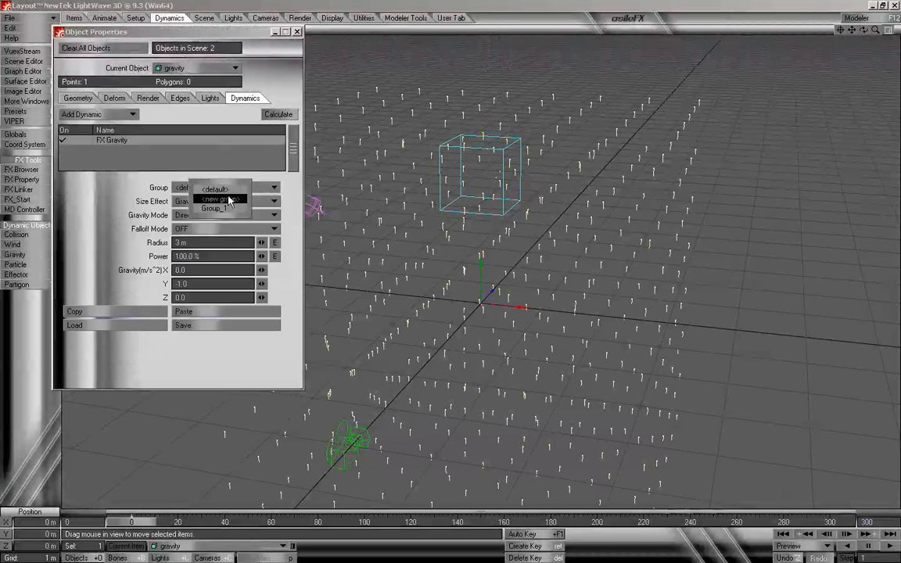
left_click(228, 198)
left_click_drag(182, 60, 63, 58)
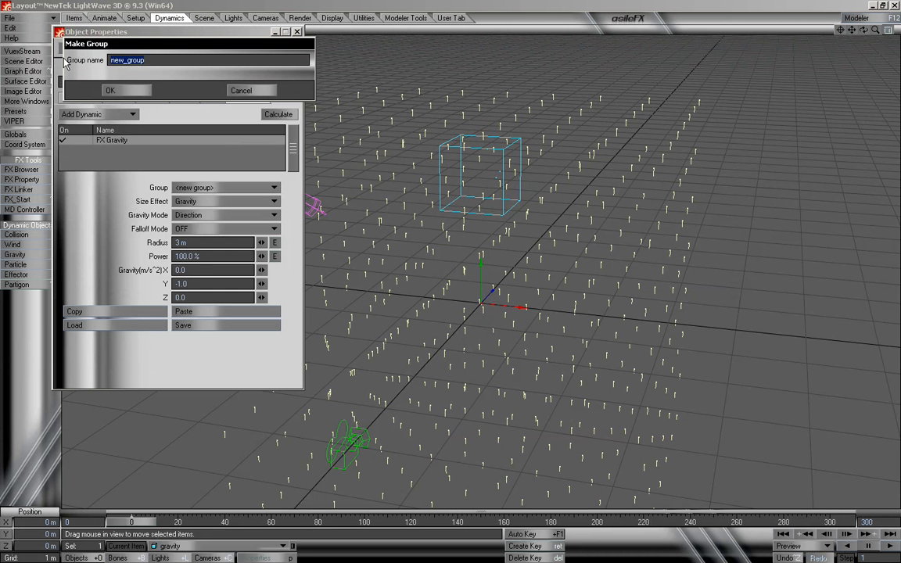
type("Group_2")
left_click(110, 90)
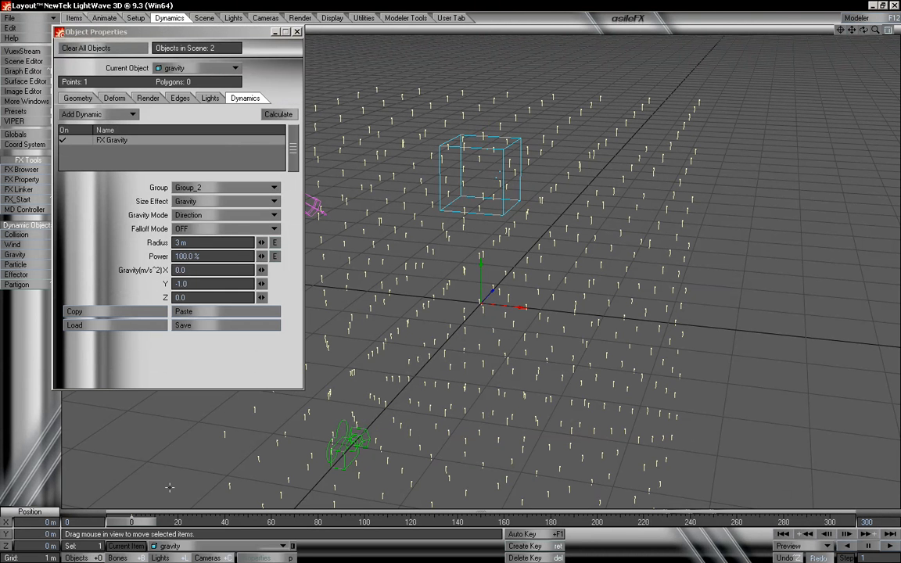
mouse_move(130, 524)
left_mouse_down()
mouse_move(743, 523)
mouse_move(131, 523)
left_mouse_up()
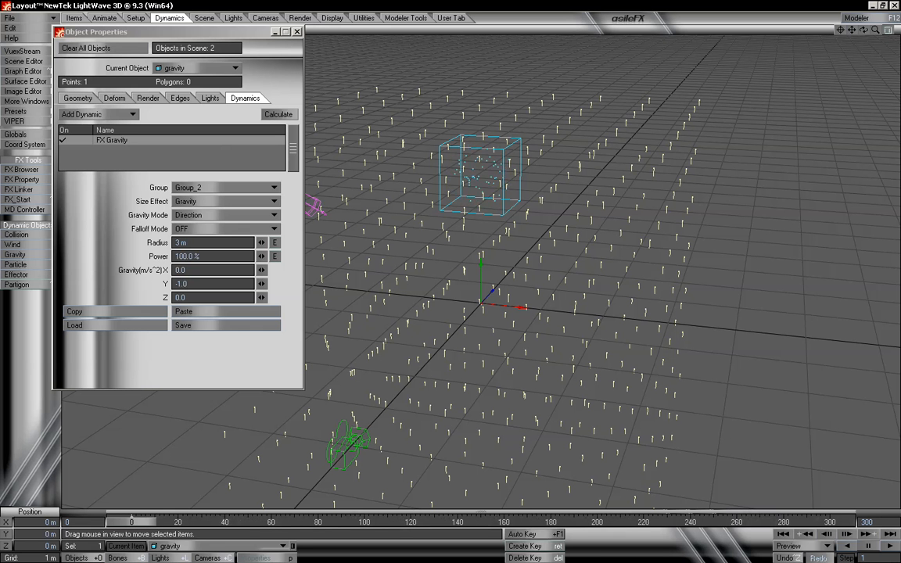
Switch the gravity effector to Group_1, matching the emitter, and preview the particles along the timeline
left_click(214, 189)
left_click(215, 177)
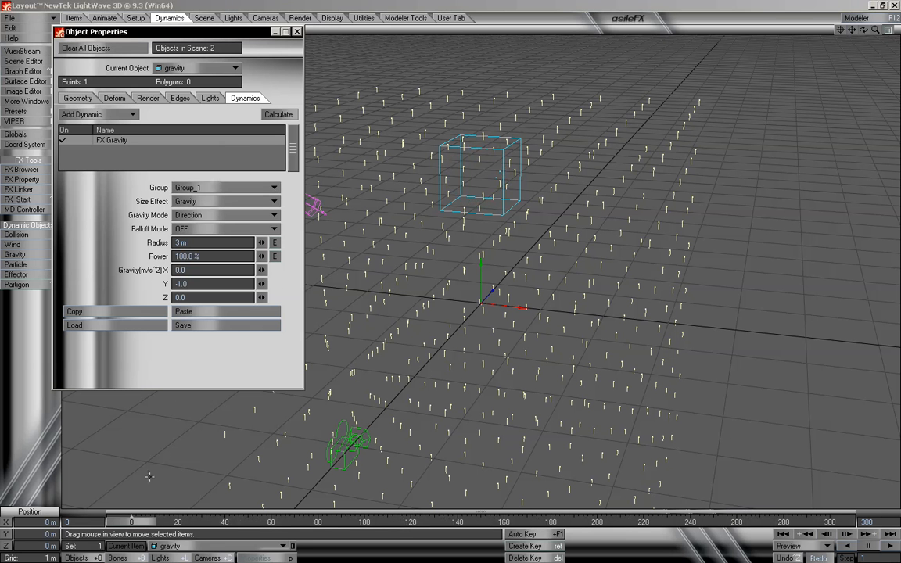
mouse_move(139, 524)
left_mouse_down()
mouse_move(735, 524)
mouse_move(131, 524)
left_mouse_up()
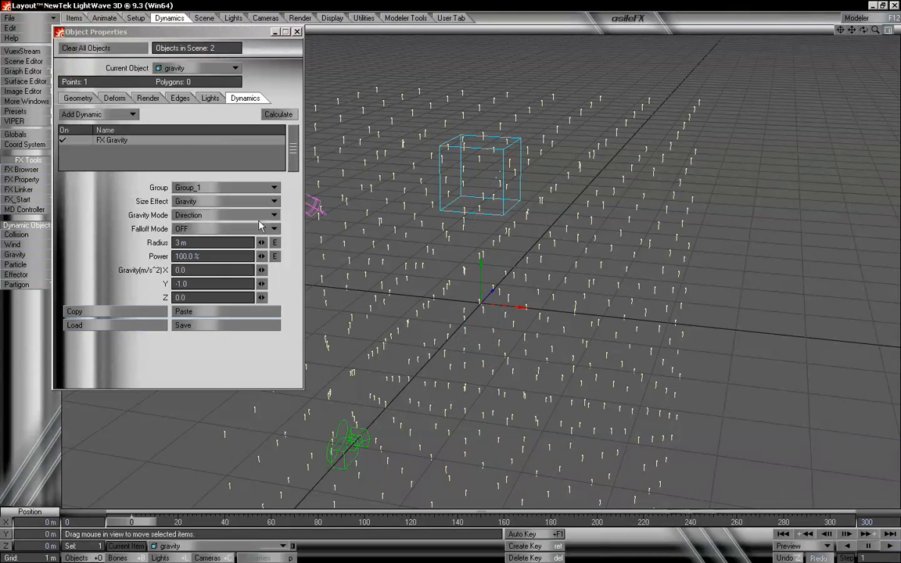
left_click(212, 191)
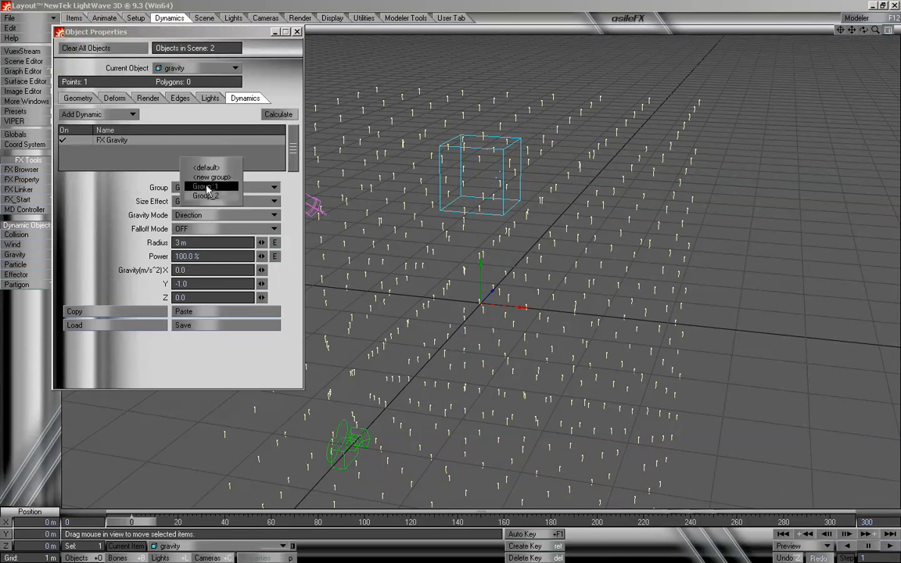
left_click(113, 199)
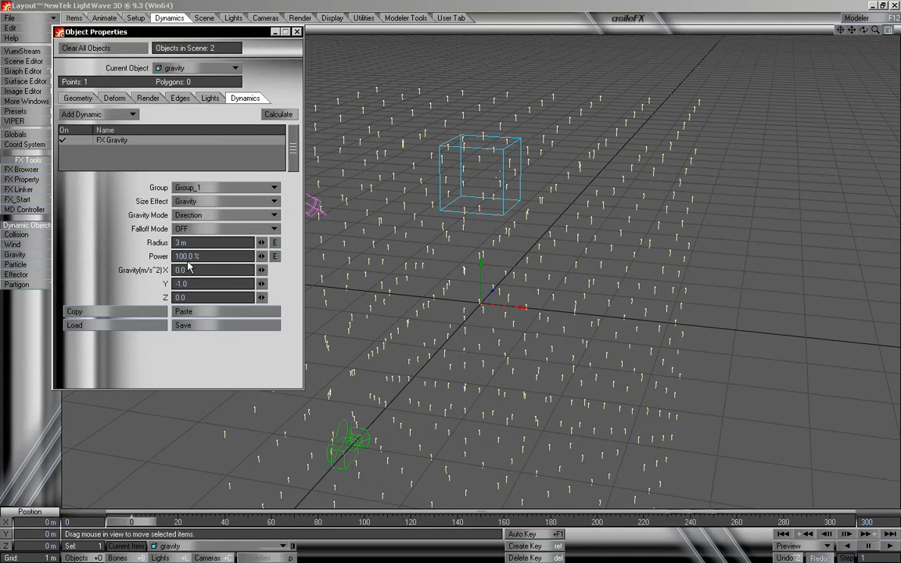
Set the gravity effector's radius to 1 m, recalculate the dynamics, and preview the particles along the timeline
left_click_drag(188, 244, 120, 238)
type("1")
key("Return")
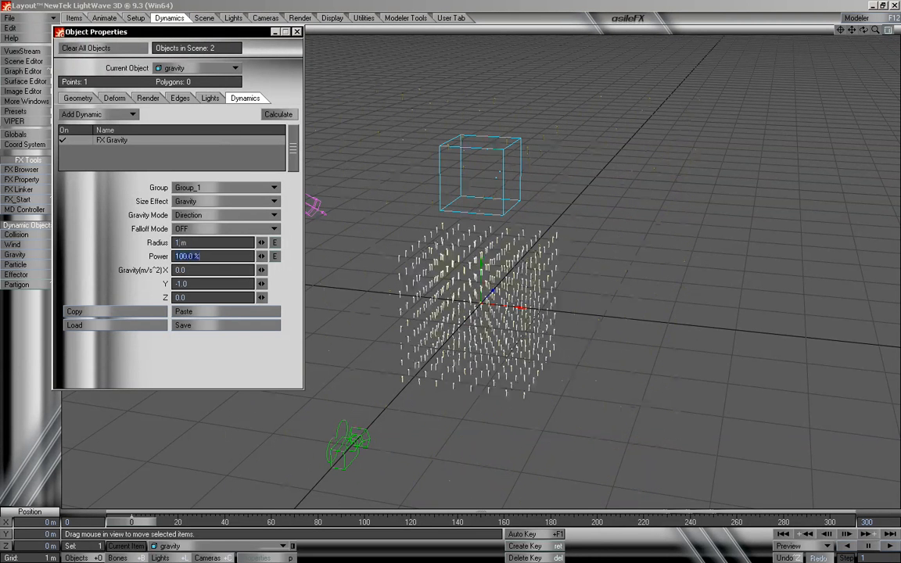
key("Return")
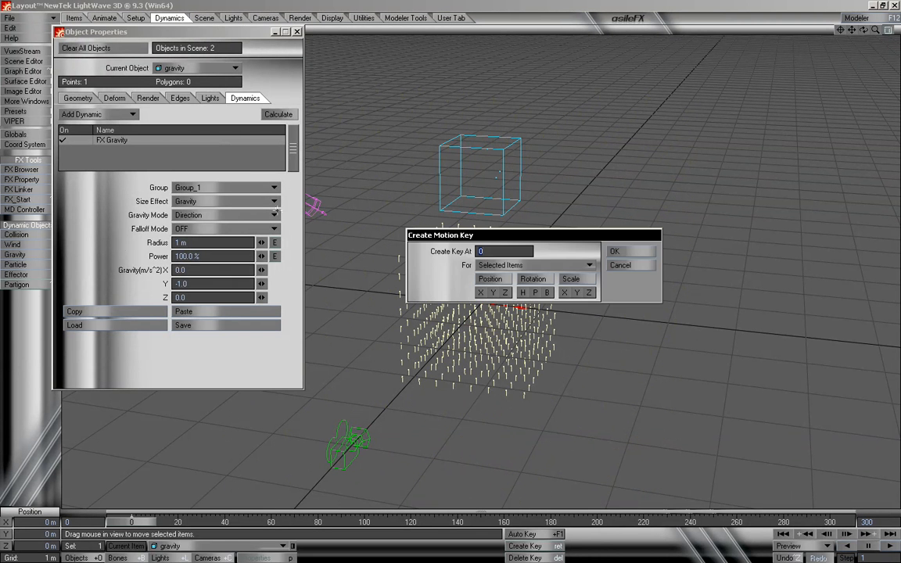
key("Return")
mouse_move(142, 521)
left_mouse_down()
mouse_move(817, 520)
mouse_move(125, 520)
left_mouse_up()
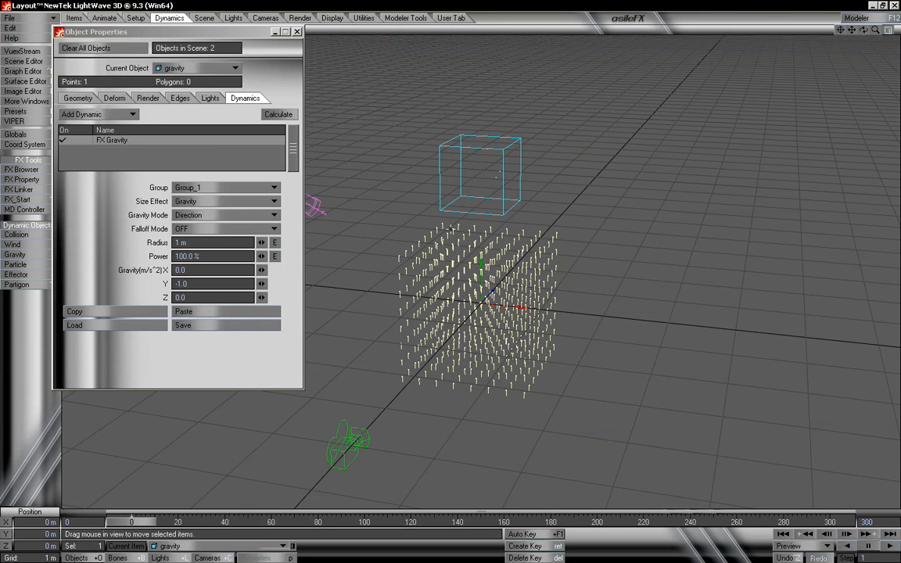
left_click(277, 114)
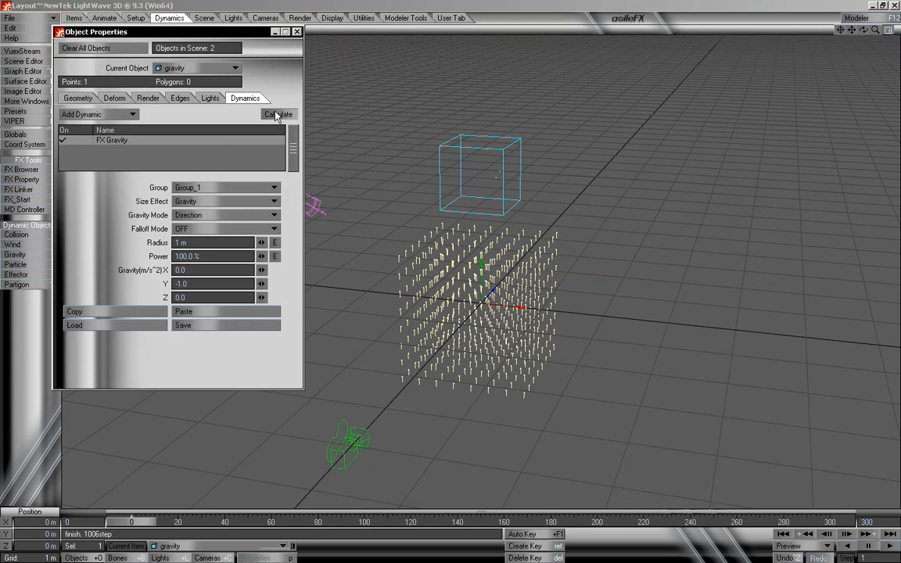
mouse_move(133, 523)
left_mouse_down()
mouse_move(528, 522)
mouse_move(122, 522)
left_mouse_up()
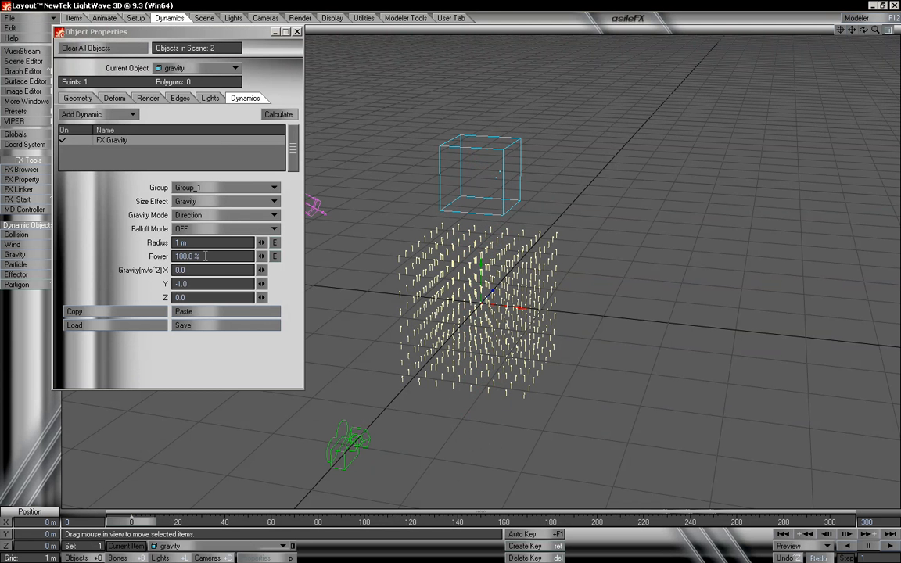
Set the gravity effector's power to 200% and preview the particles along the timeline
left_click(214, 259)
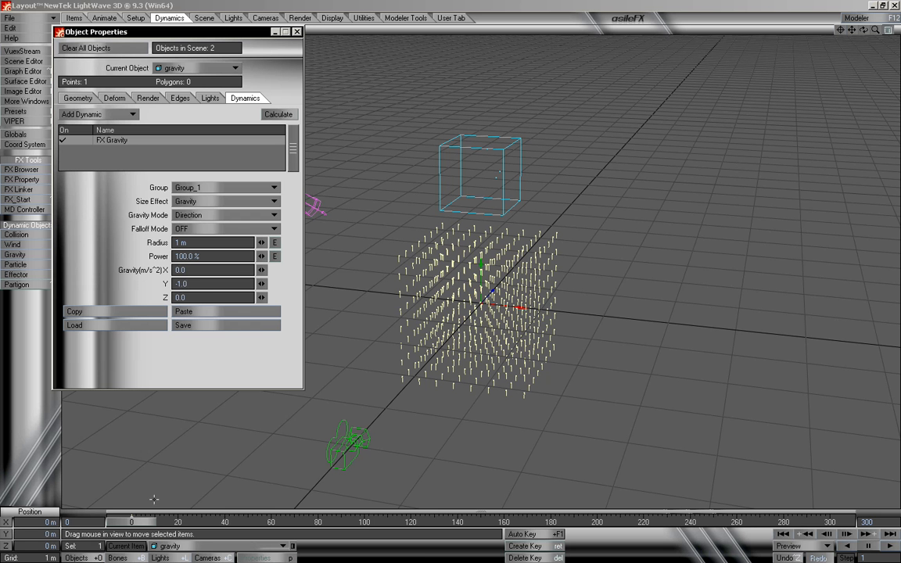
mouse_move(146, 522)
left_mouse_down()
mouse_move(503, 522)
mouse_move(141, 521)
left_mouse_up()
left_click(180, 256)
type("200")
key("Tab")
key("Tab")
key("Tab")
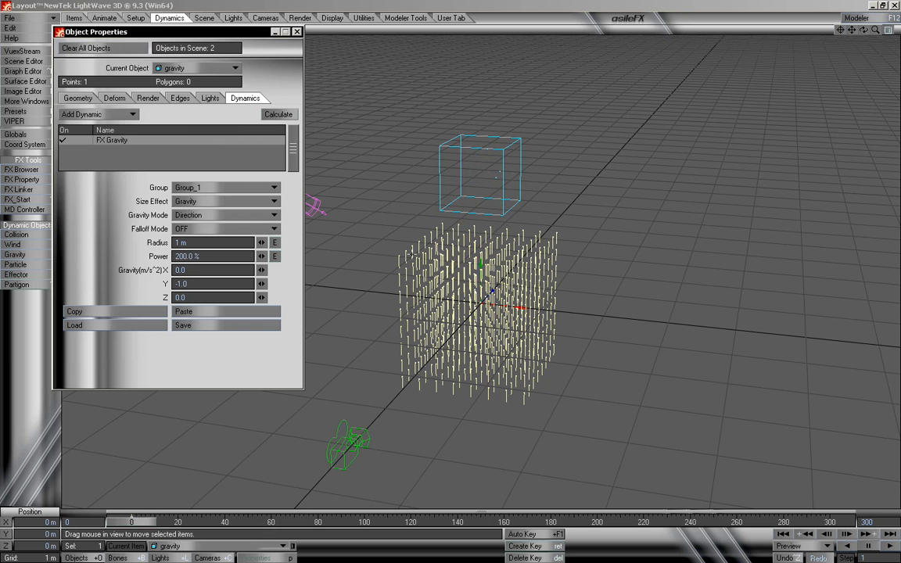
mouse_move(134, 522)
left_mouse_down()
mouse_move(653, 522)
mouse_move(132, 522)
left_mouse_up()
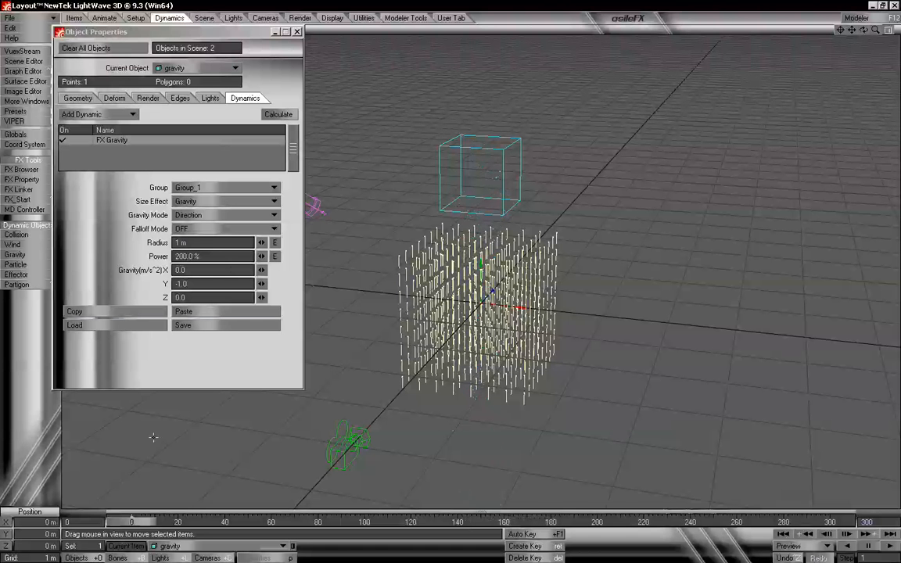
Set the effector's power to 100% and its Y gravity to -2, and preview the particles along the timeline
left_click(222, 257)
type("100")
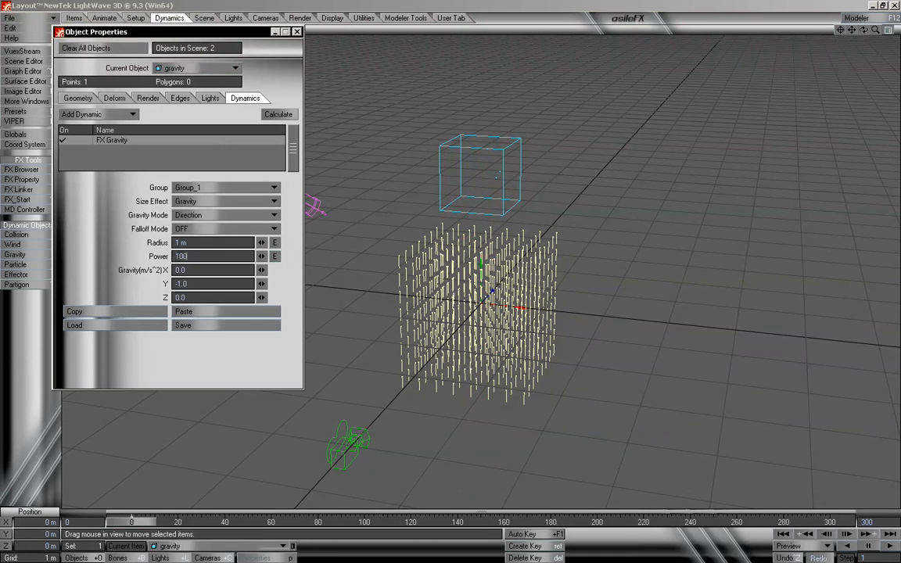
key("Tab")
key("Tab")
type("-2")
key("Tab")
mouse_move(131, 523)
left_mouse_down()
mouse_move(618, 523)
mouse_move(131, 522)
left_mouse_up()
Set the effector's Y gravity to 0 and preview the particles along the timeline
left_click(193, 284)
type("0")
key("Return")
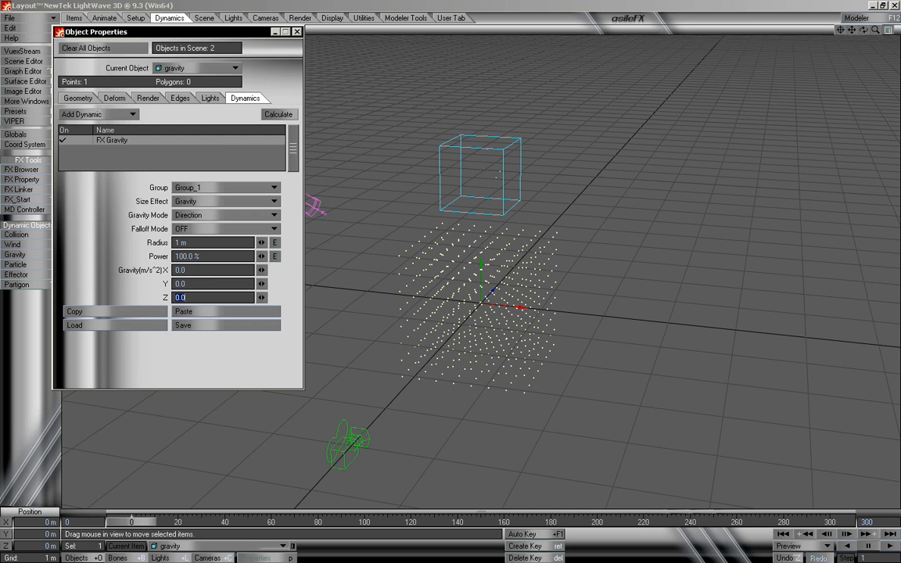
mouse_move(147, 523)
left_mouse_down()
mouse_move(397, 523)
mouse_move(147, 523)
left_mouse_up()
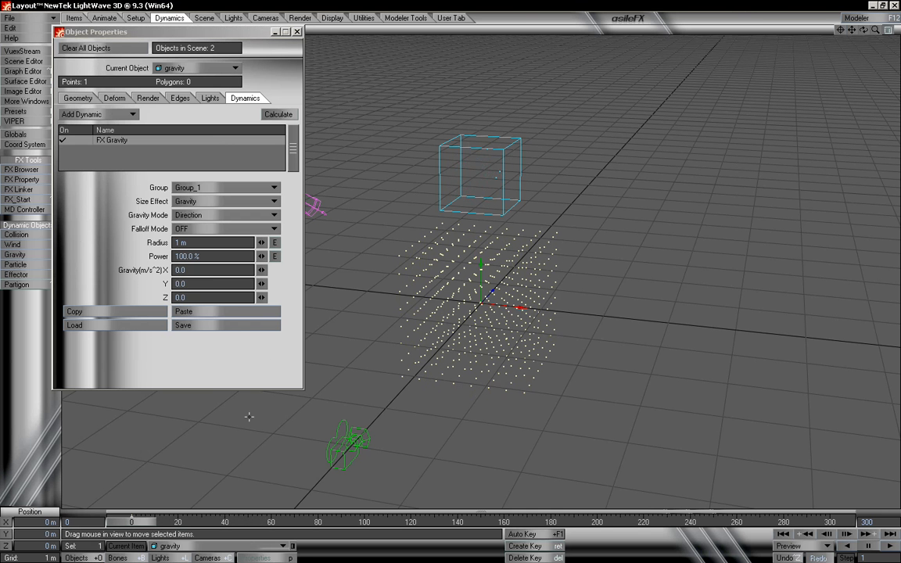
Set the effector's X gravity to 1 and preview the particles along the timeline
left_click(185, 270)
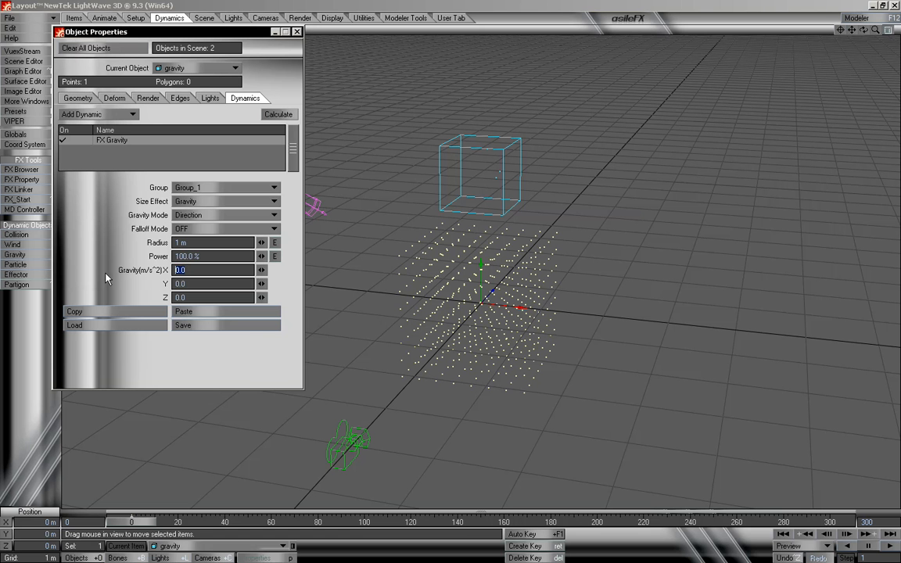
type("1")
key("Tab")
key("Return")
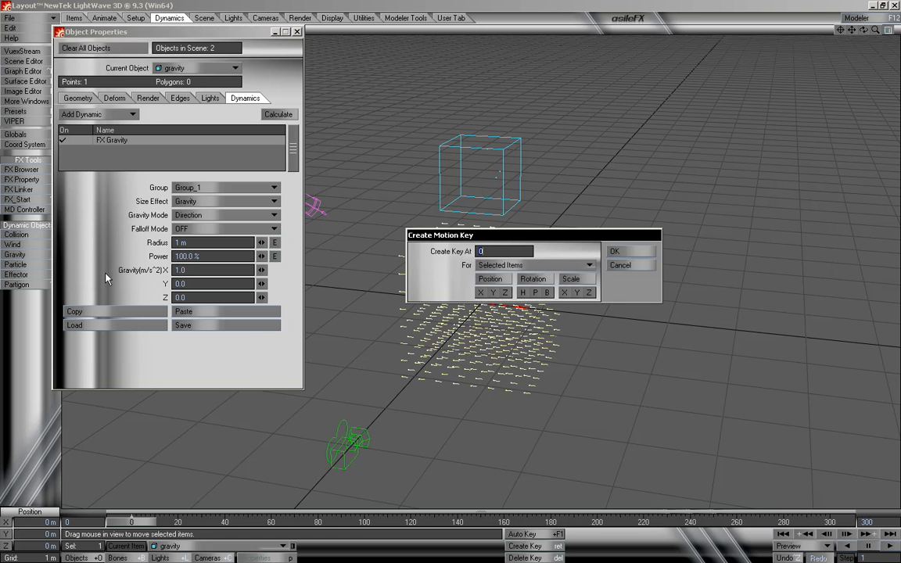
left_click(624, 268)
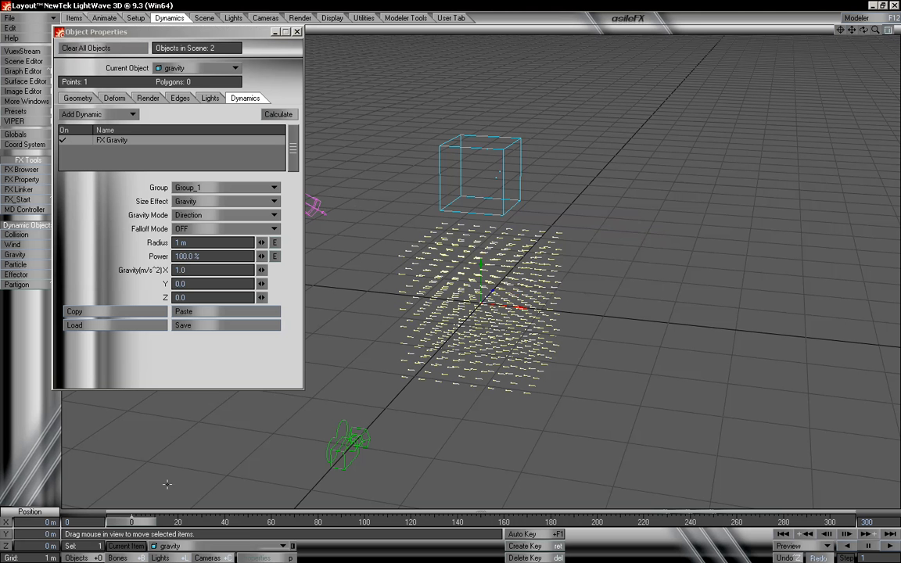
mouse_move(141, 524)
left_mouse_down()
mouse_move(829, 522)
mouse_move(132, 522)
mouse_move(830, 522)
mouse_move(130, 522)
left_mouse_up()
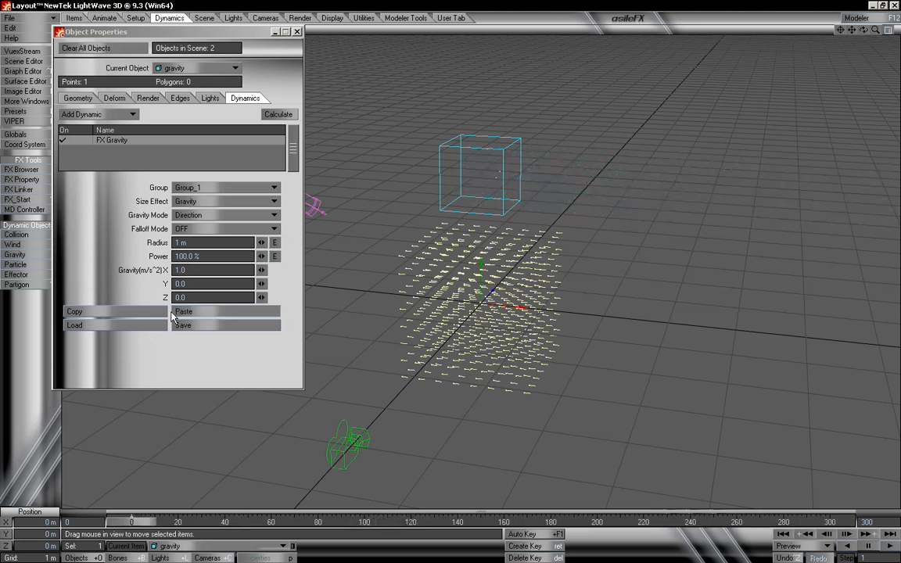
Set the effector's Z gravity to 1 and inspect the combined X and Z pull on the particles
left_click_drag(195, 297, 126, 297)
type("1")
key("Return")
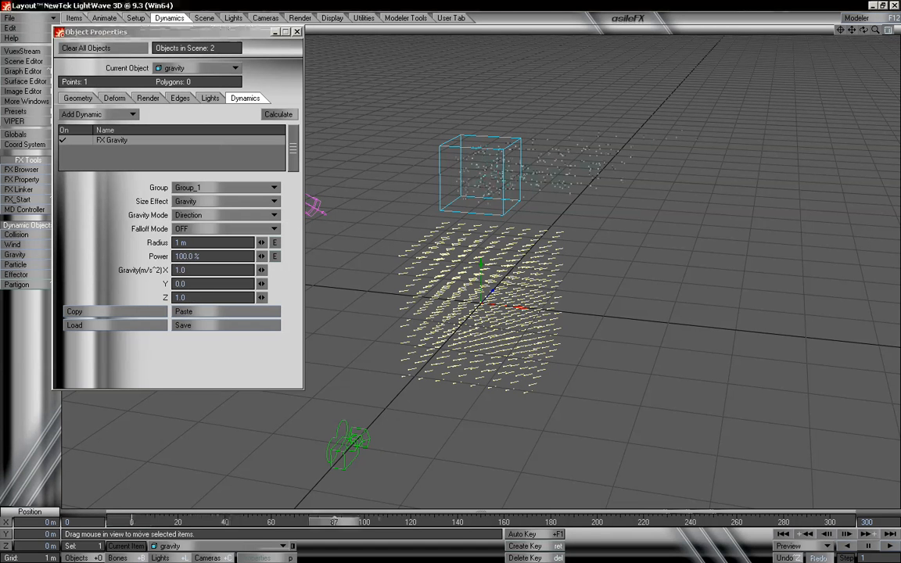
left_click_drag(518, 141, 346, 282, "alt")
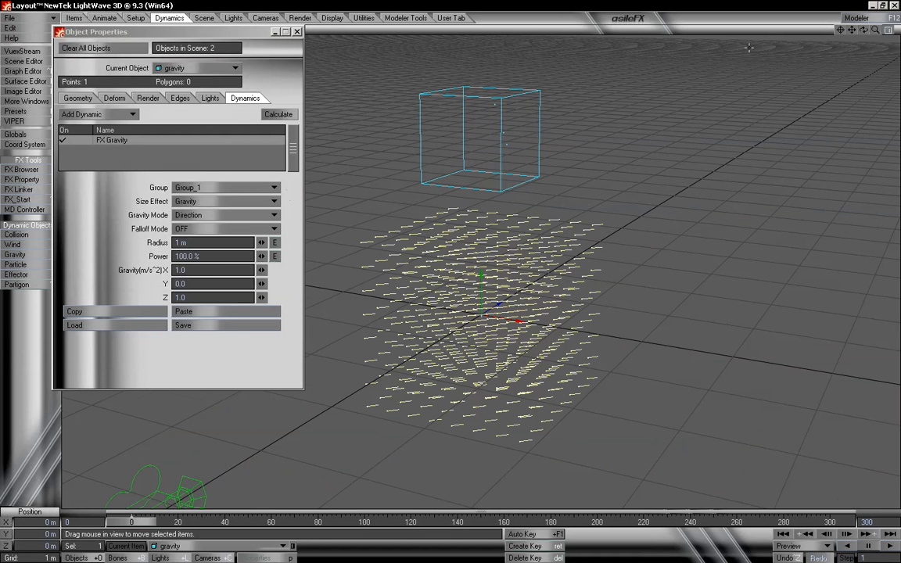
Set the effector's gravity to 0 in X, -1 in Y and 0 in Z, and preview the particles
left_click(181, 269)
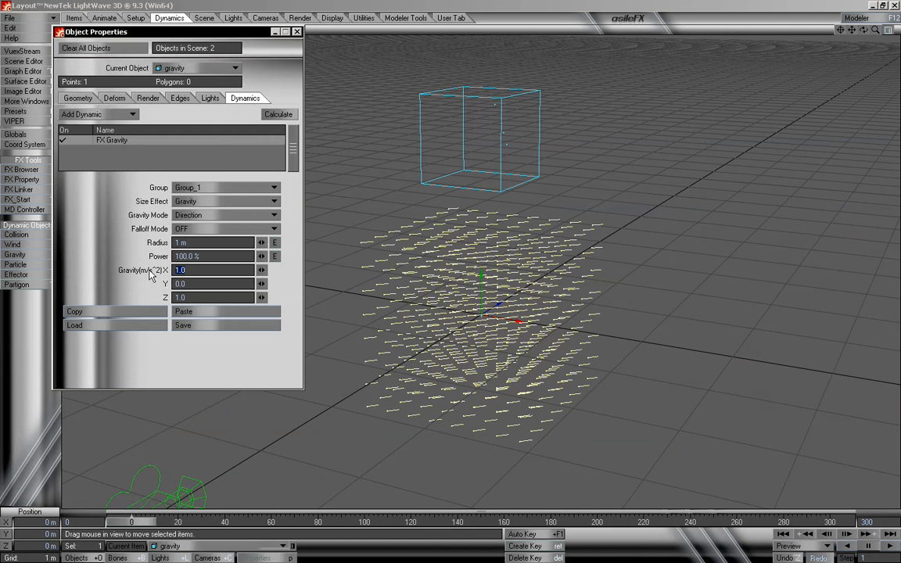
type("0")
key("Tab")
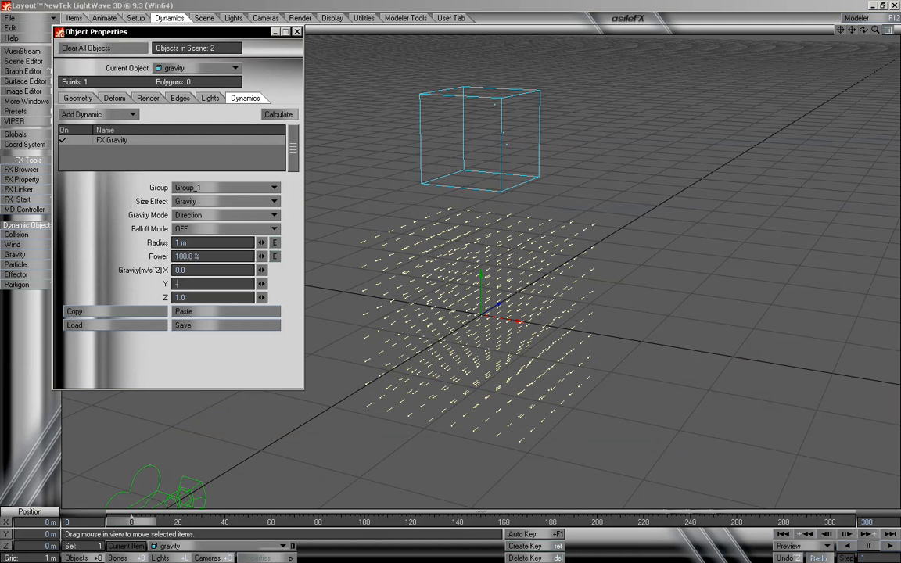
type("-1")
key("Tab")
type("0")
key("Return")
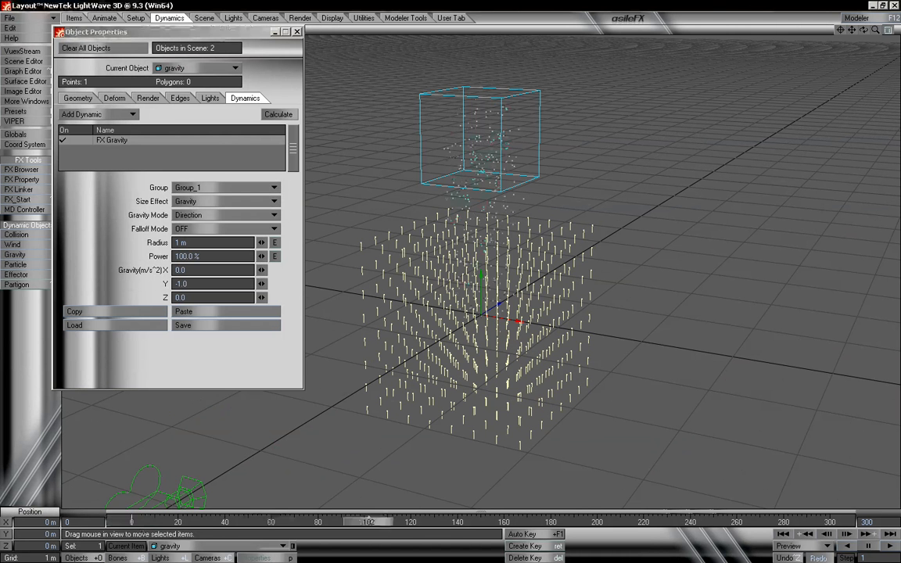
Switch the gravity effector's falloff mode to Linear and set its radius to 3 m
left_click_drag(874, 30, 829, 30)
left_click(227, 228)
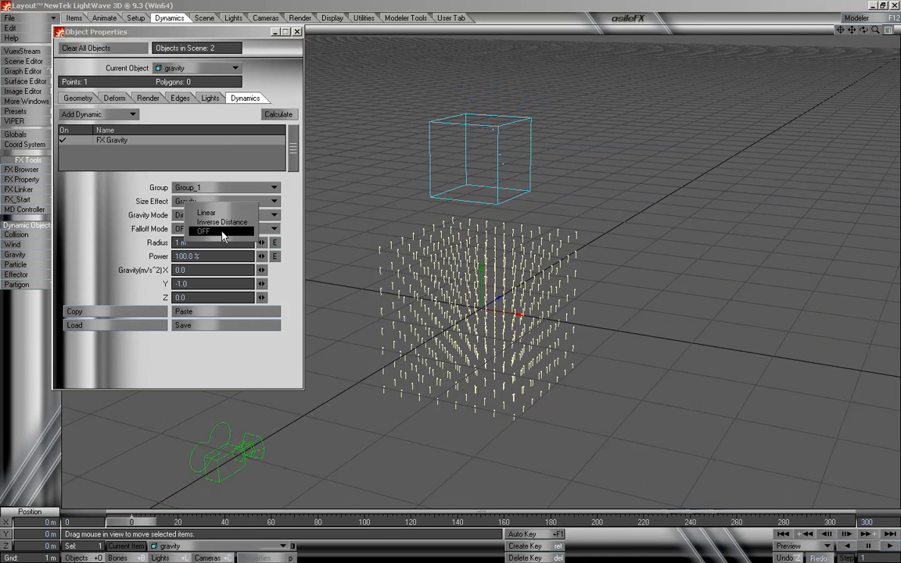
left_click(215, 213)
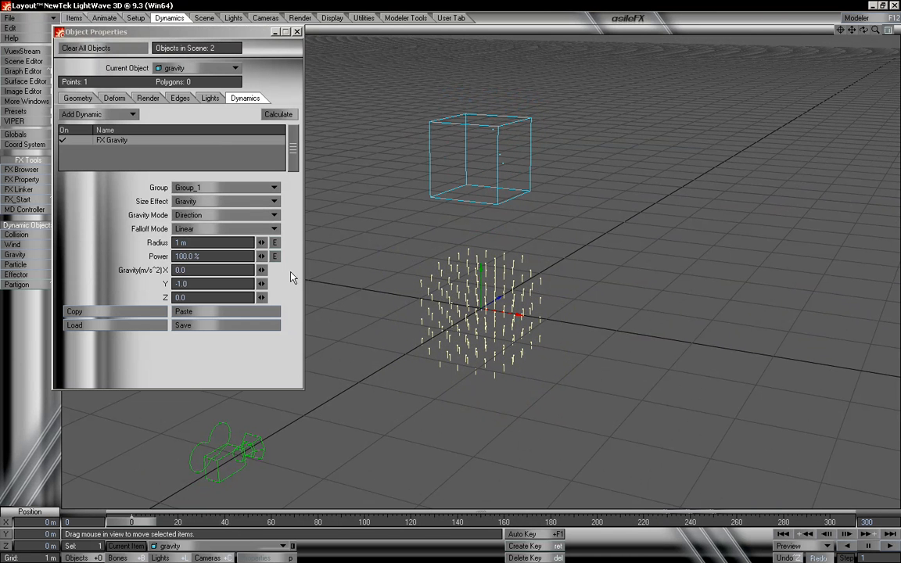
left_click_drag(203, 244, 129, 240)
type("3")
key("Tab")
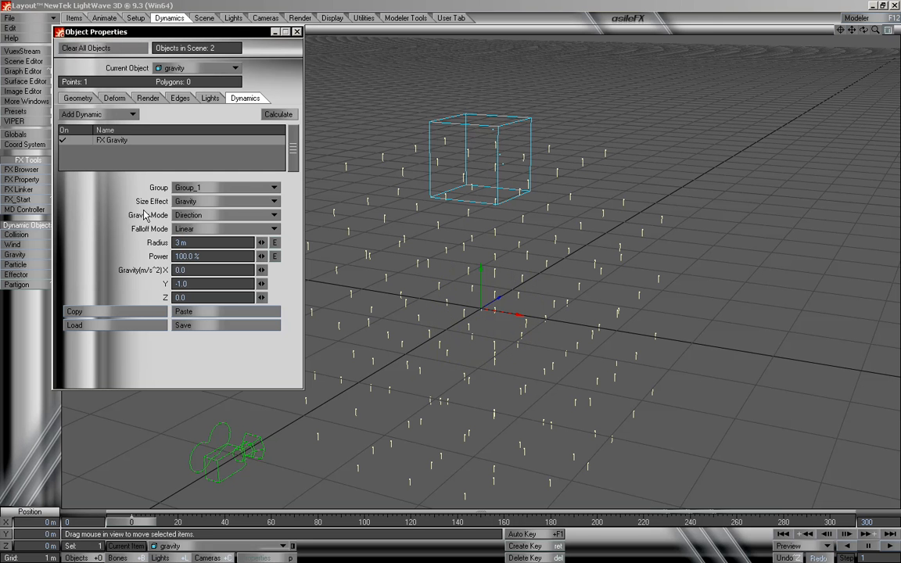
Set the radius to 4 m with Linear falloff and preview the particles along the timeline
left_click_drag(207, 245, 123, 252)
type("4")
key("Tab")
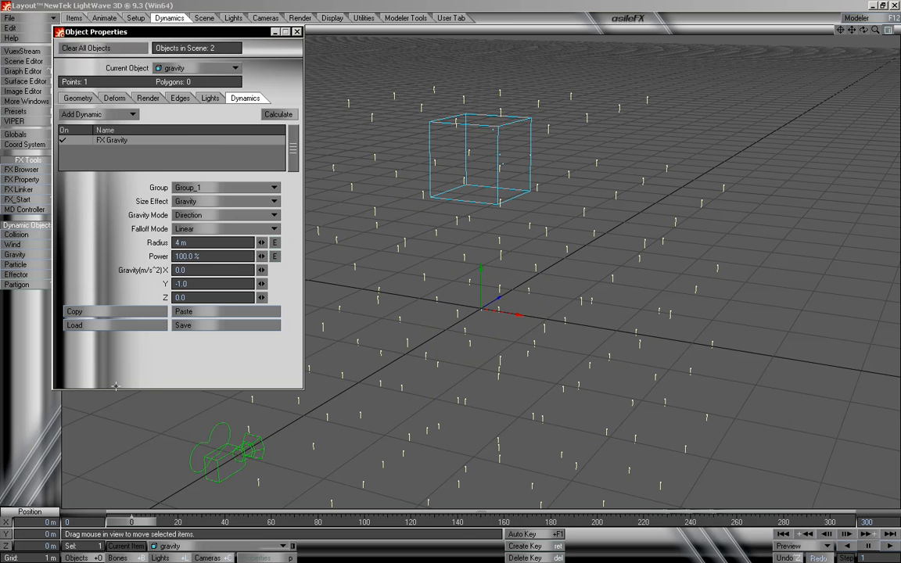
mouse_move(133, 521)
left_mouse_down()
mouse_move(747, 521)
mouse_move(131, 522)
left_mouse_up()
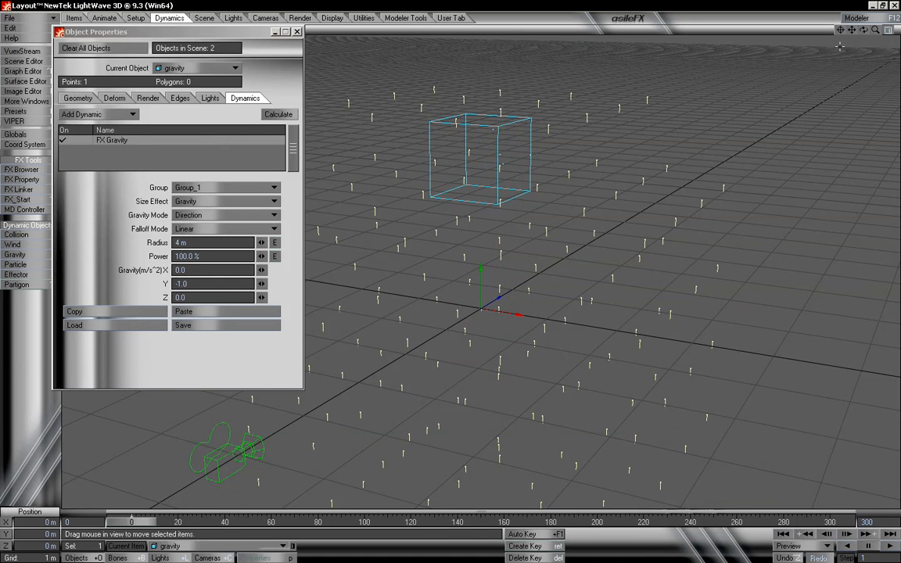
left_click_drag(875, 31, 866, 32)
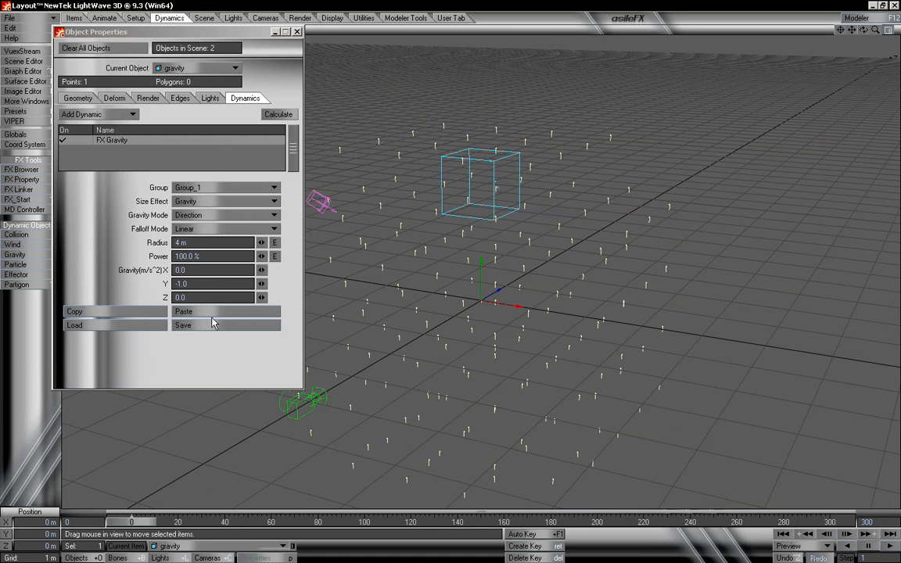
mouse_move(145, 523)
left_mouse_down()
mouse_move(819, 522)
mouse_move(143, 522)
left_mouse_up()
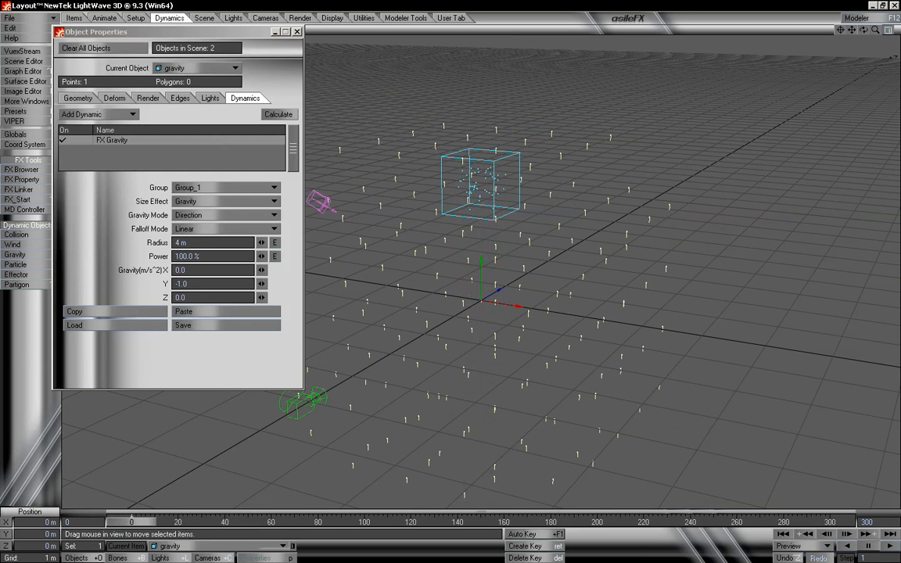
Set the radius to 2 m with Linear falloff and preview the particles along the timeline
left_click(190, 244)
type("2")
key("Tab")
key("Tab")
key("Tab")
key("Tab")
key("Tab")
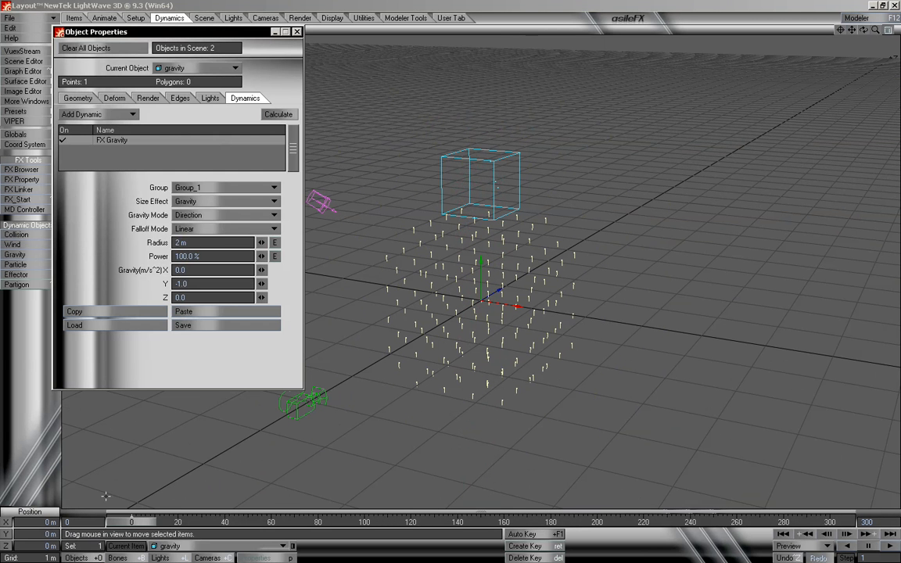
mouse_move(149, 524)
left_mouse_down()
mouse_move(825, 522)
mouse_move(133, 523)
mouse_move(830, 522)
mouse_move(131, 523)
left_mouse_up()
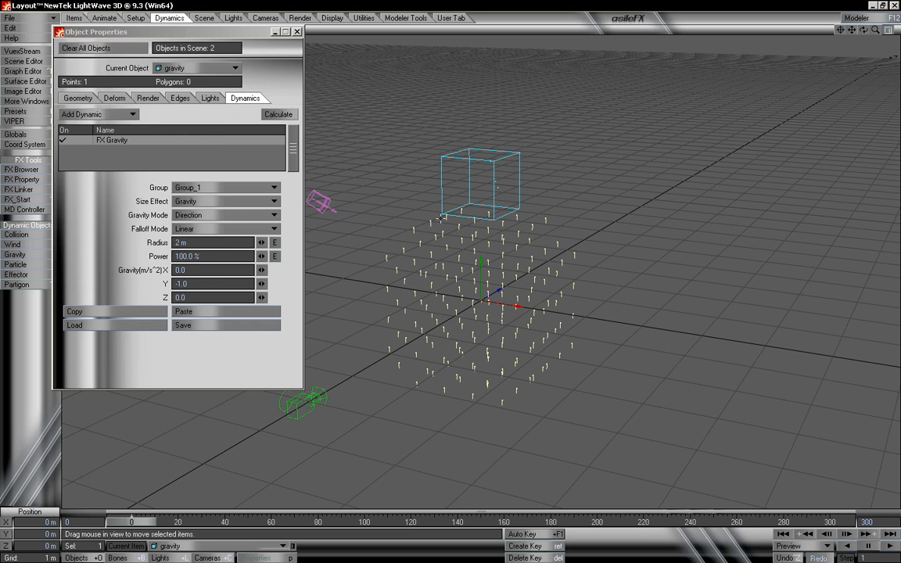
Switch the gravity effector's falloff mode to Inverse Distance and preview the particles along the timeline
left_click(196, 228)
left_click(204, 238)
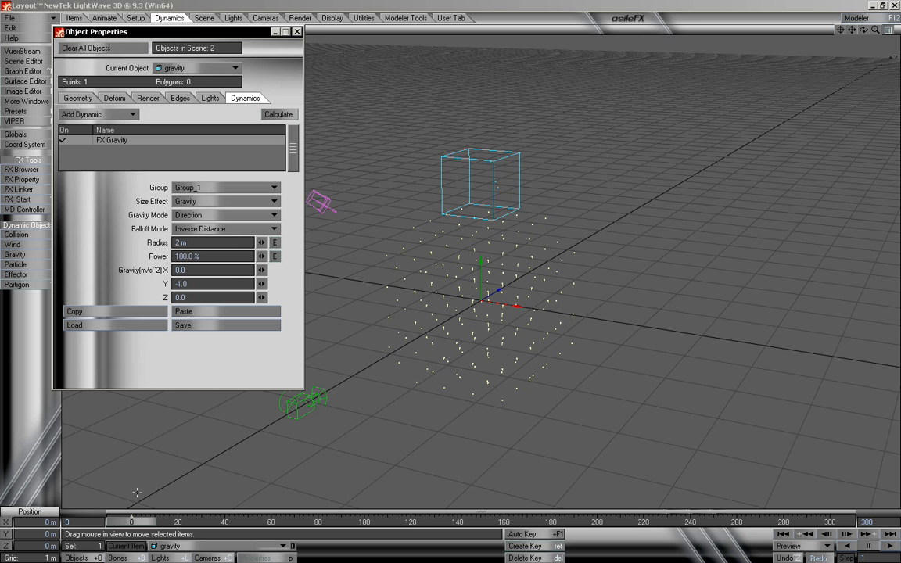
left_click(131, 524)
mouse_move(133, 523)
left_mouse_down()
mouse_move(751, 523)
mouse_move(131, 523)
left_mouse_up()
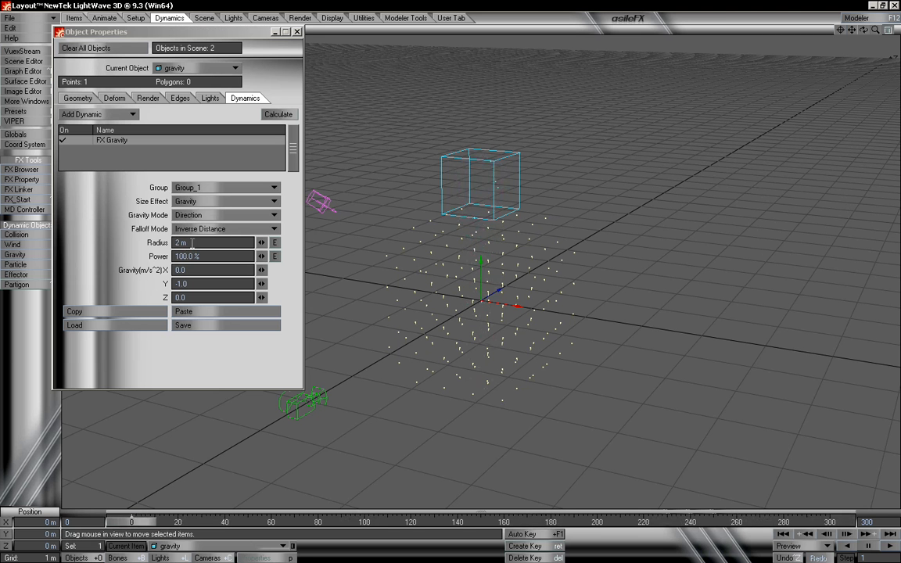
Set the radius to 4 m with Inverse Distance falloff and preview the particles, inspecting the field up close
left_click(186, 244)
type("4")
key("Tab")
key("Tab")
key("Tab")
key("Tab")
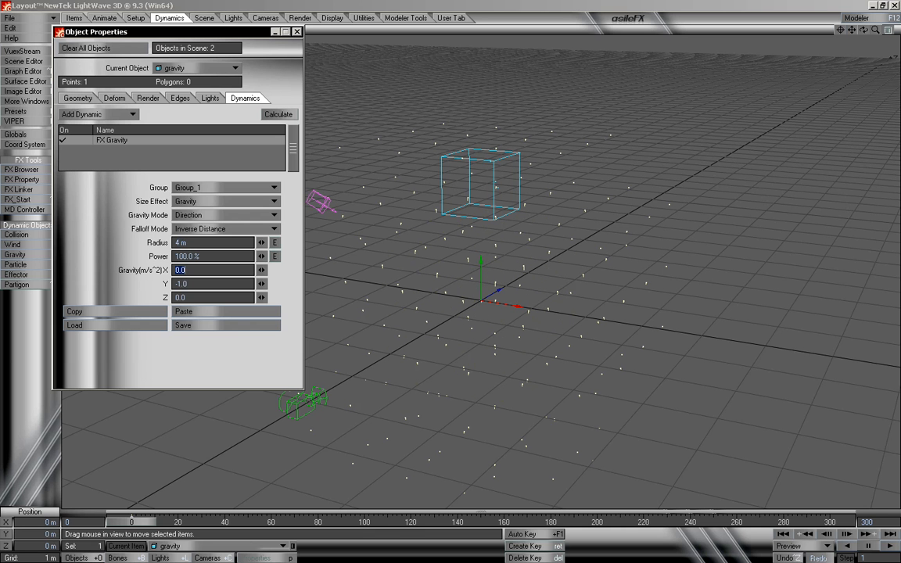
mouse_move(131, 522)
left_mouse_down()
mouse_move(829, 522)
mouse_move(131, 522)
left_mouse_up()
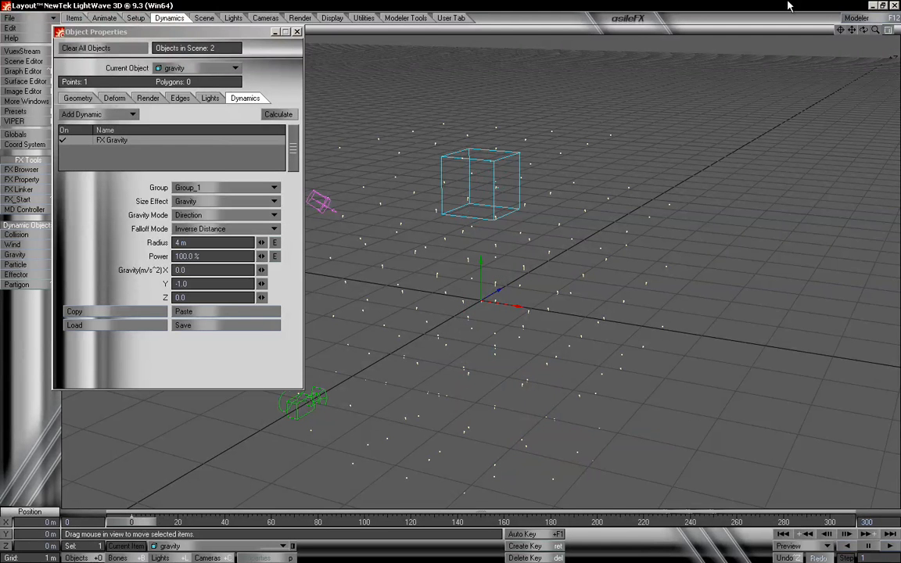
left_click_drag(876, 30, 834, 28)
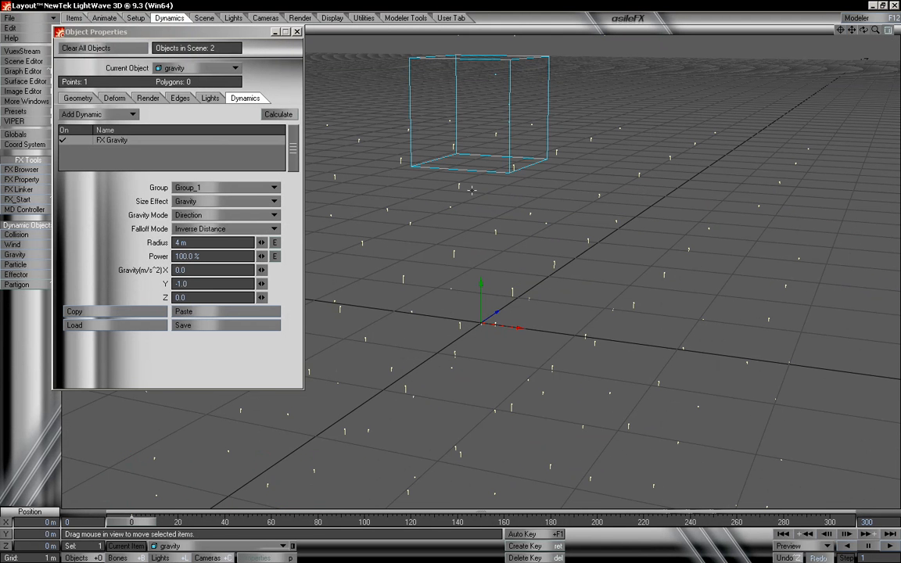
left_click_drag(875, 30, 870, 30)
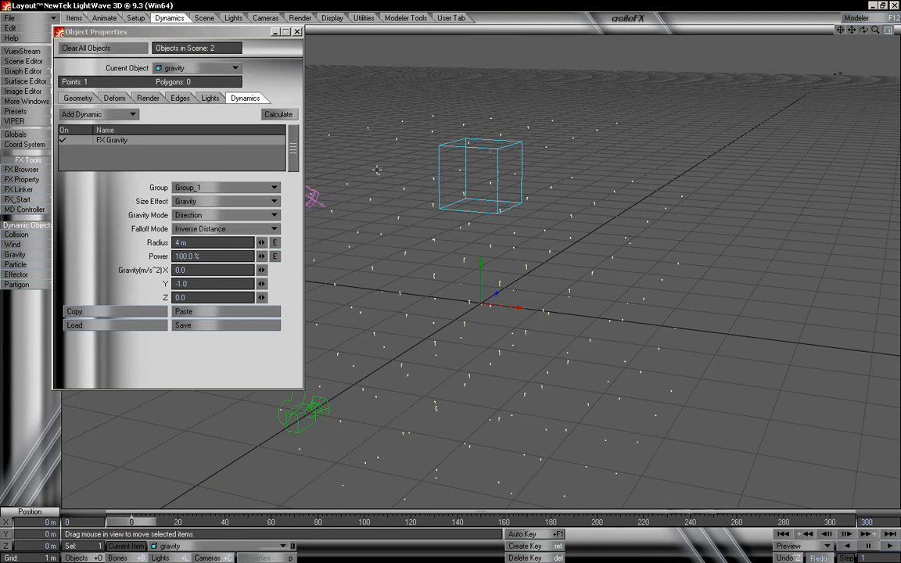
Set the gravity effector's power to -100 % and preview the particles along the timeline
mouse_move(127, 527)
left_mouse_down()
mouse_move(553, 524)
mouse_move(128, 528)
left_mouse_up()
left_click(197, 256)
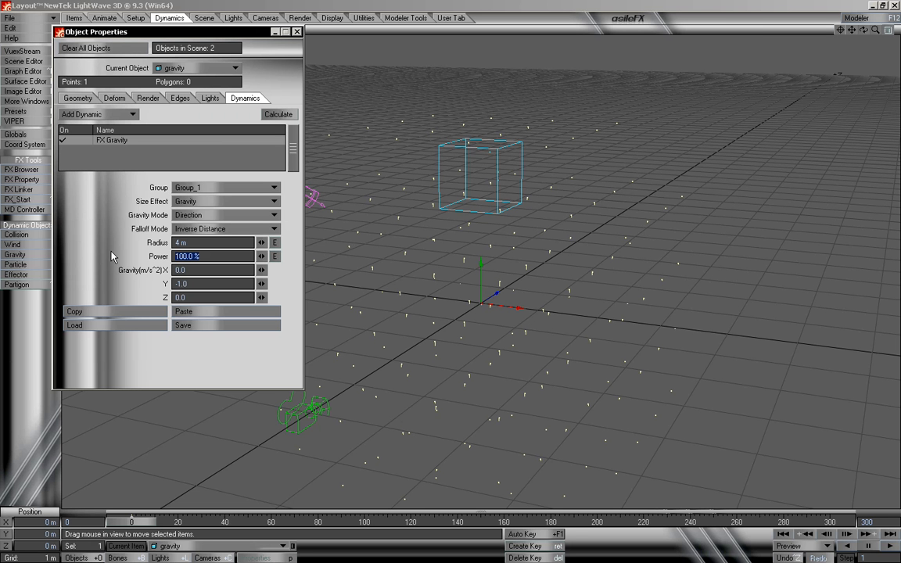
type("-1")
key("Tab")
key("Tab")
key("Return")
key("Return")
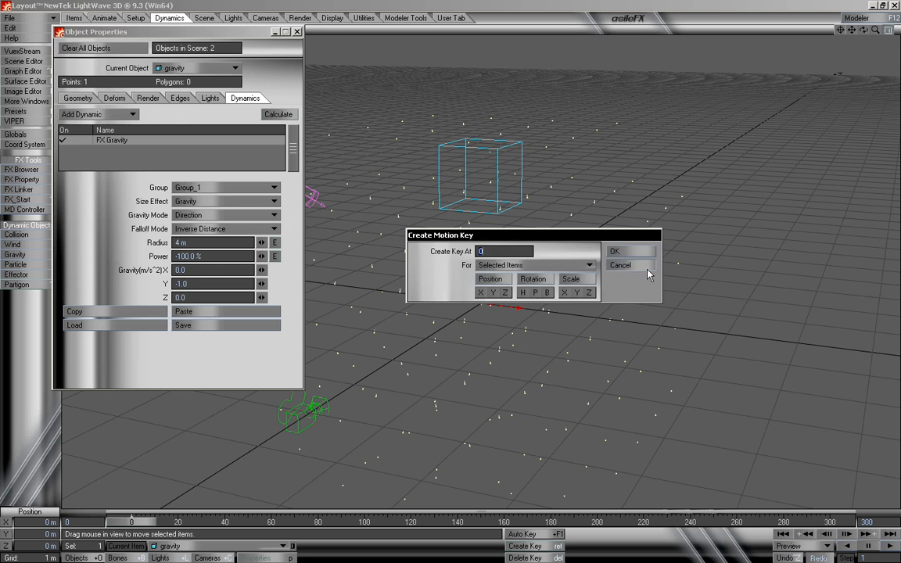
left_click(634, 266)
mouse_move(132, 522)
left_mouse_down()
mouse_move(830, 522)
mouse_move(131, 522)
left_mouse_up()
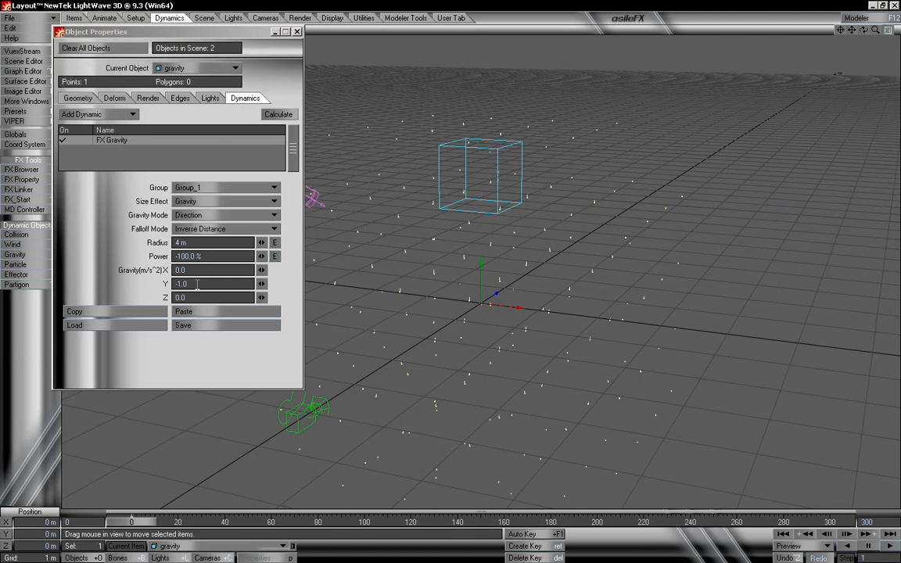
Set the gravity power back to 100 % and preview the particles along the timeline
left_click(220, 255)
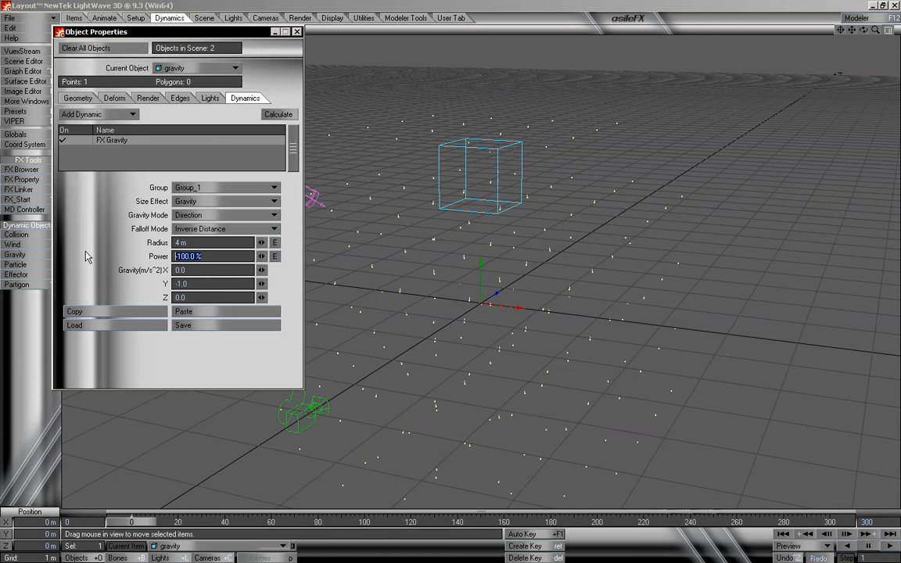
type("100")
key("Tab")
key("Tab")
key("Tab")
left_click(144, 521)
mouse_move(144, 522)
left_mouse_down()
mouse_move(818, 521)
mouse_move(132, 521)
left_mouse_up()
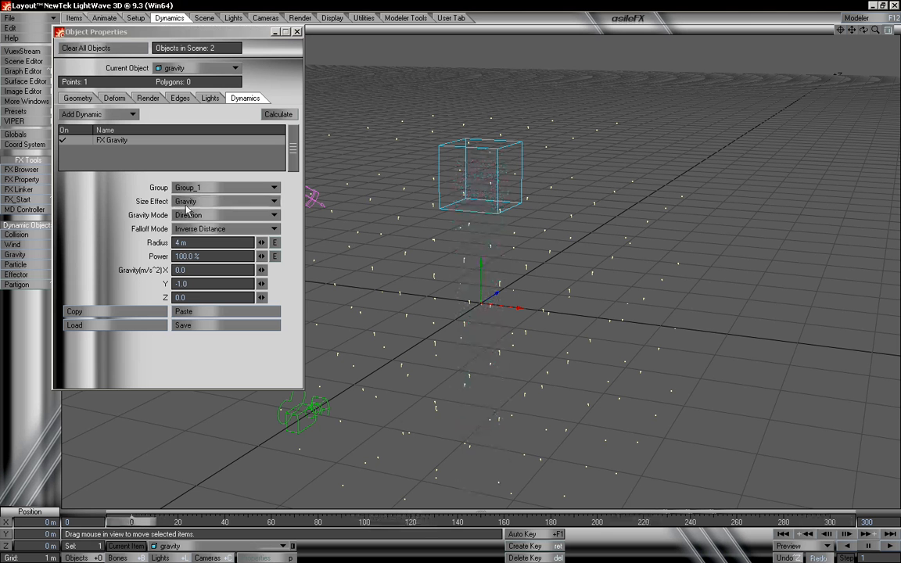
Switch the gravity effector's falloff mode to OFF and preview the particles along the timeline
left_click(201, 228)
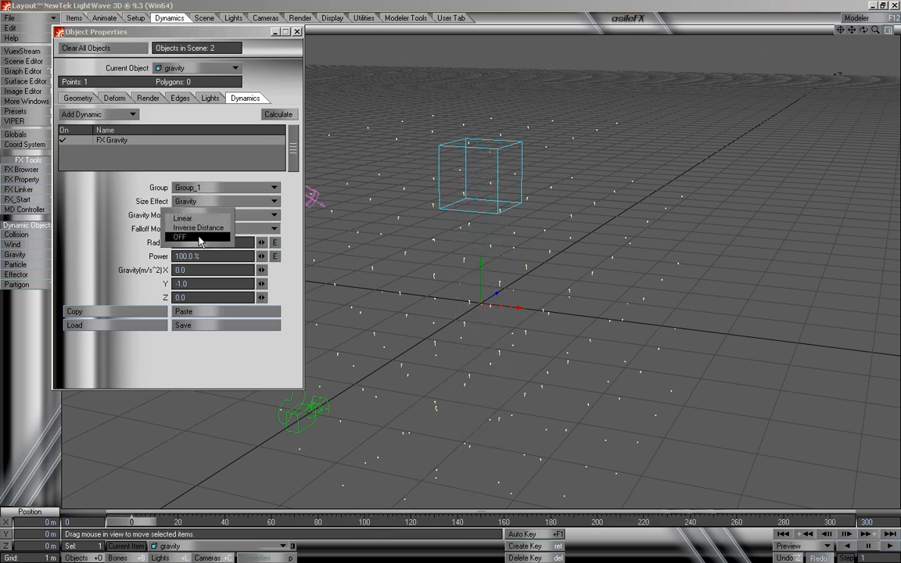
left_click(184, 237)
mouse_move(132, 522)
left_mouse_down()
mouse_move(809, 522)
mouse_move(132, 522)
left_mouse_up()
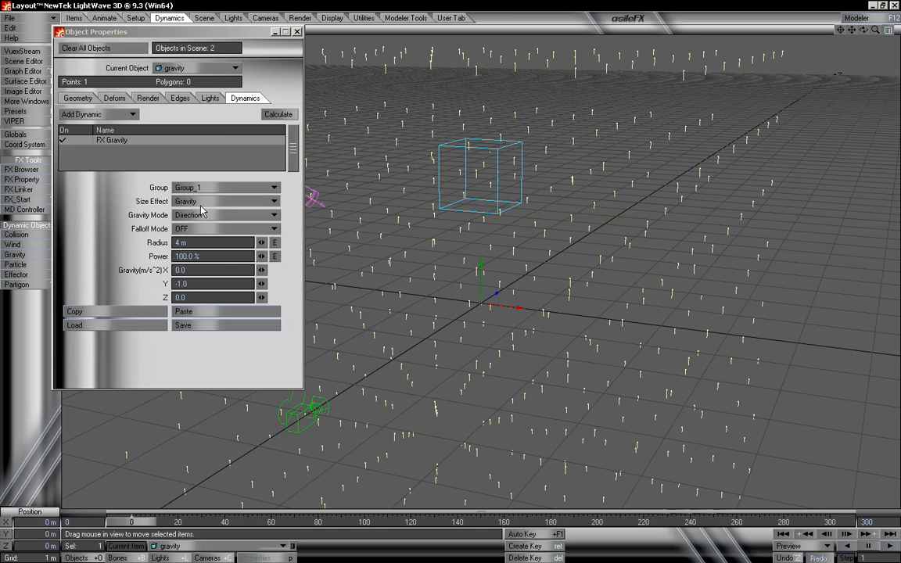
Change the gravity mode from Direction to Point and preview the particles along the timeline
left_click(207, 218)
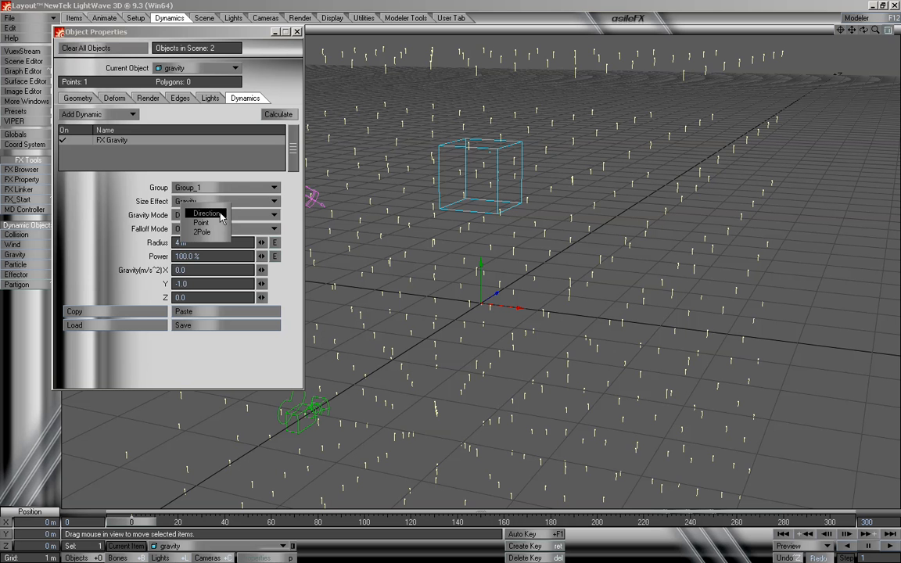
left_click(202, 223)
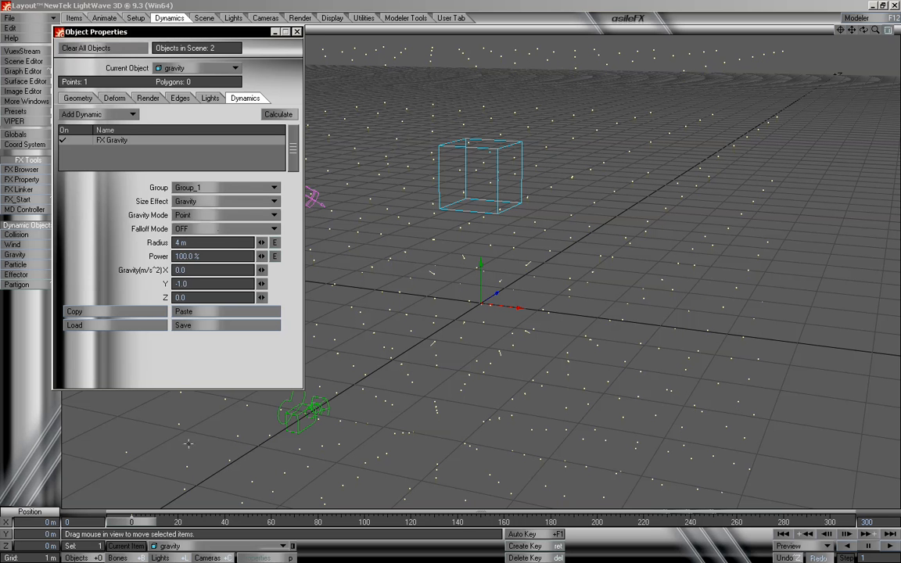
mouse_move(134, 528)
left_mouse_down()
mouse_move(818, 522)
mouse_move(121, 523)
mouse_move(736, 523)
mouse_move(131, 522)
left_mouse_up()
Set the gravity Y component to 1.0 in Point mode and preview the particles along the timeline
left_click(198, 284)
type("1.0")
key("Tab")
mouse_move(133, 523)
left_mouse_down()
mouse_move(775, 522)
mouse_move(117, 523)
left_mouse_up()
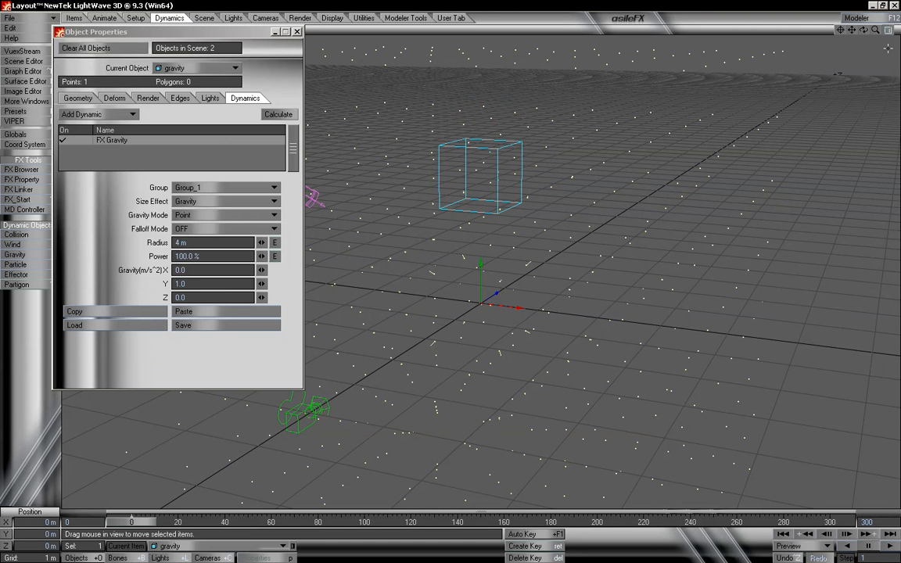
Move the particle emitter down onto the gravity effector at the origin and show its FX Emitter settings
left_click_drag(866, 30, 866, 30)
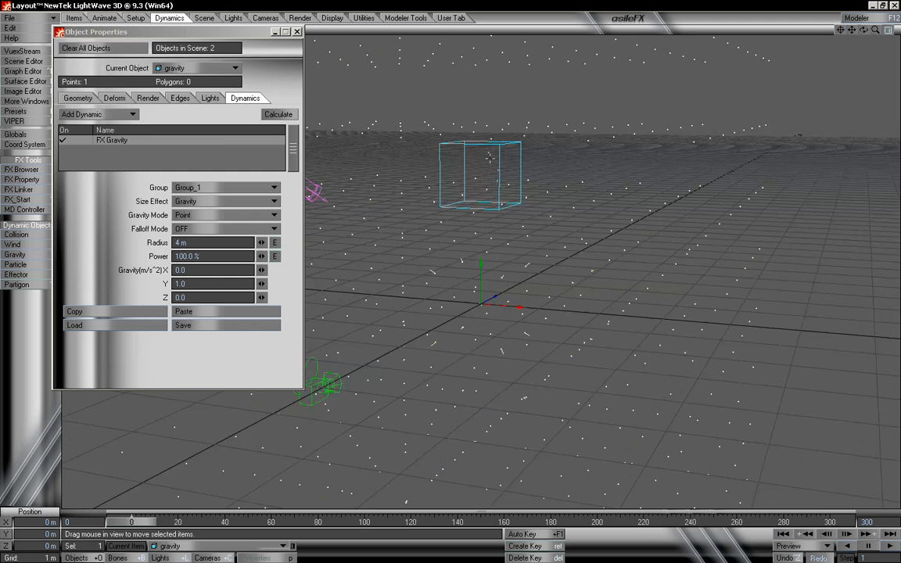
left_click(441, 141)
left_click_drag(483, 211, 483, 342)
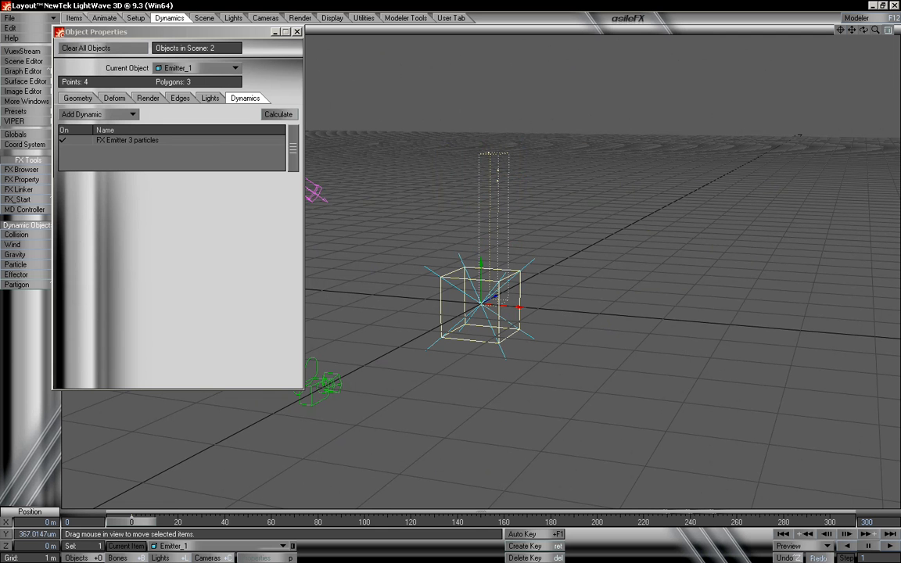
left_click_drag(865, 31, 844, 55)
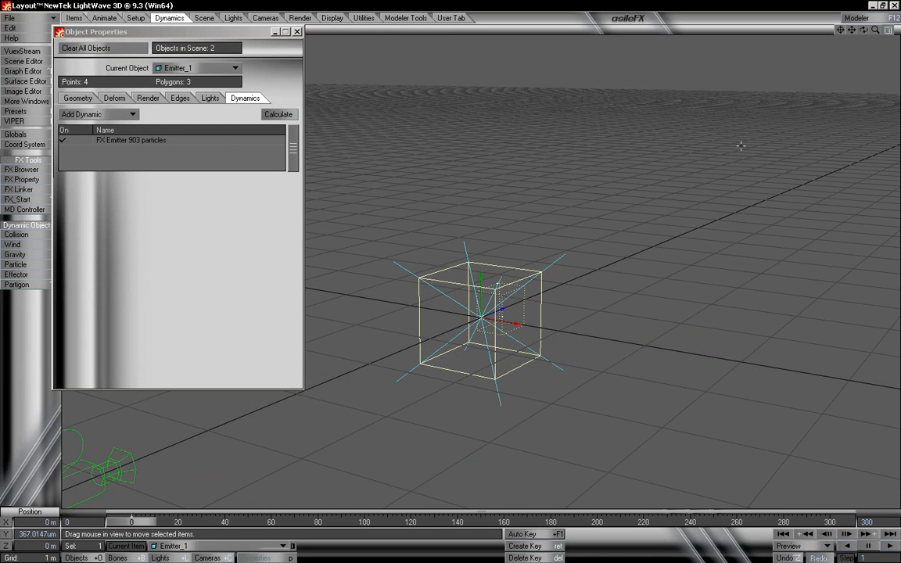
left_click_drag(876, 30, 843, 38)
left_click(155, 140)
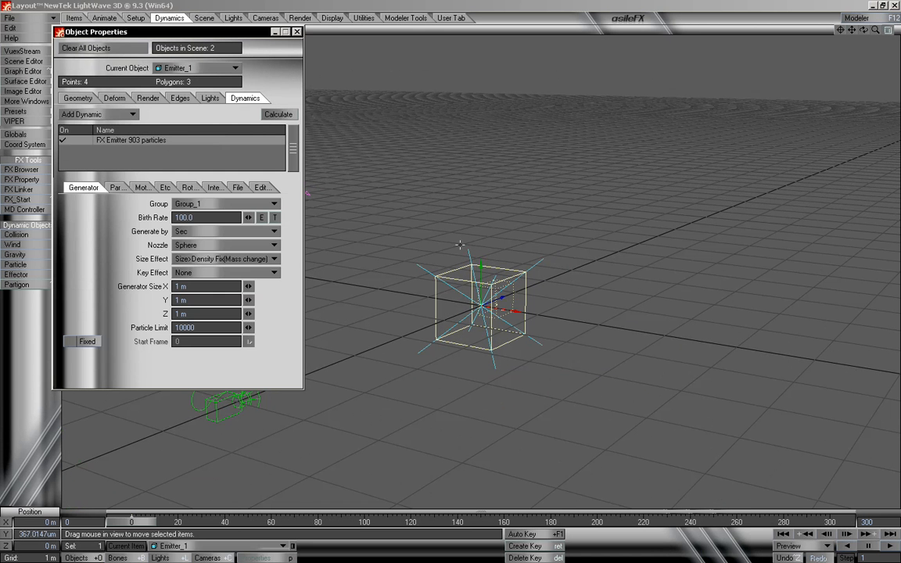
Set the gravity effector's power to -100 % and gravity Y to -1.0, previewing the particles along the timeline
left_click(412, 267)
left_click(115, 139)
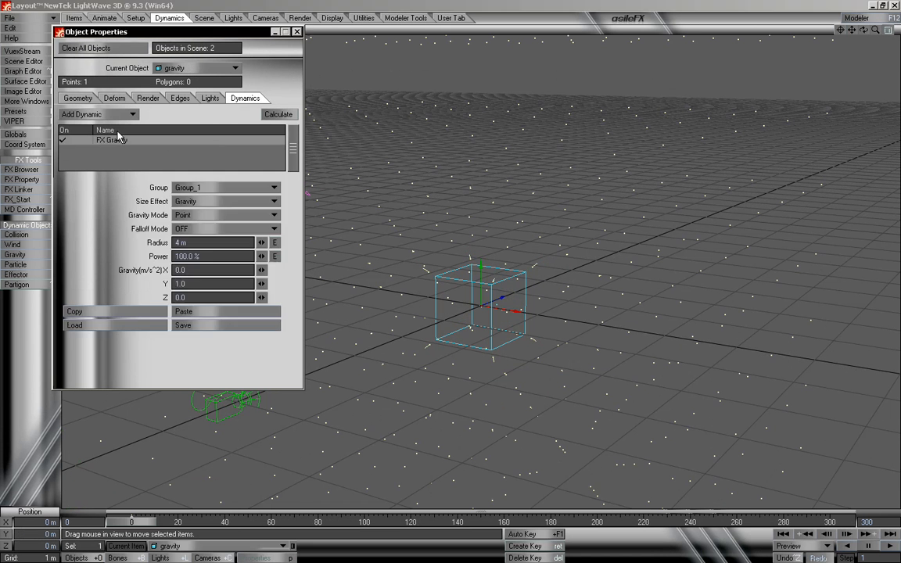
left_click(143, 524)
left_click_drag(145, 523, 130, 523)
left_click(186, 256)
type("-100")
key("Tab")
key("Tab")
mouse_move(134, 524)
left_mouse_down()
mouse_move(834, 523)
mouse_move(131, 524)
left_mouse_up()
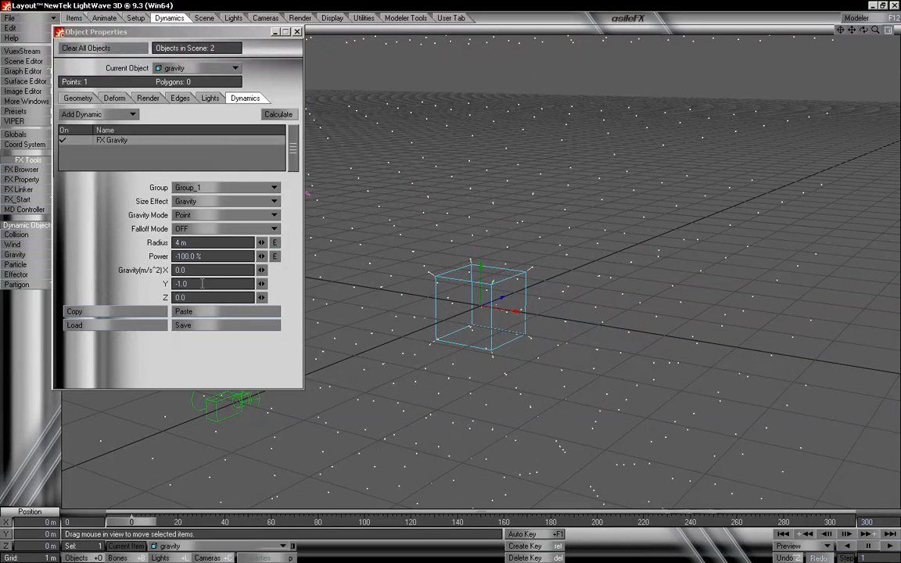
Set gravity Y to 1.0 with the -100 % power and preview the particles along the timeline
left_click_drag(189, 284, 130, 280)
type("1")
key("Tab")
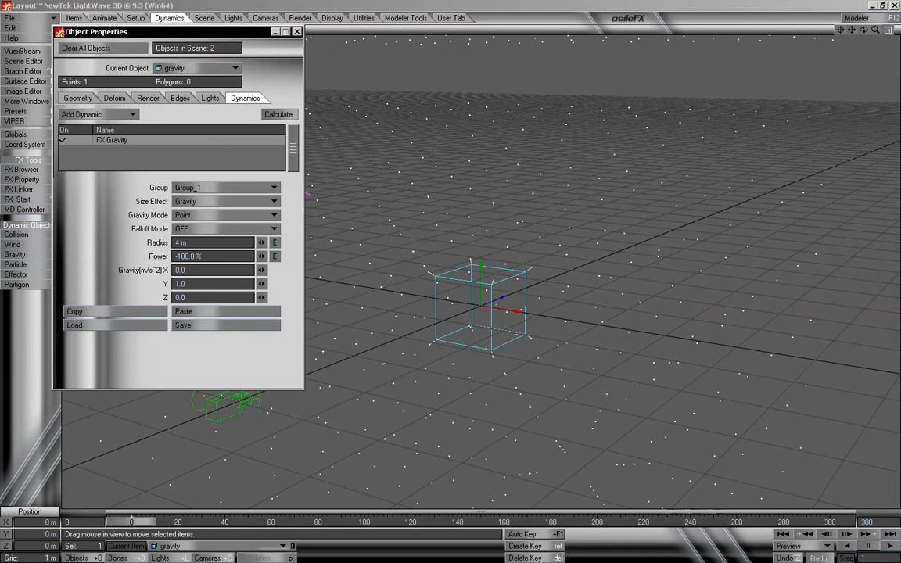
mouse_move(139, 528)
left_mouse_down()
mouse_move(535, 529)
mouse_move(130, 529)
left_mouse_up()
Raise the particle emitter about 1.77 m above the gravity effector and preview the particles along the timeline
left_click_drag(481, 267, 481, 215)
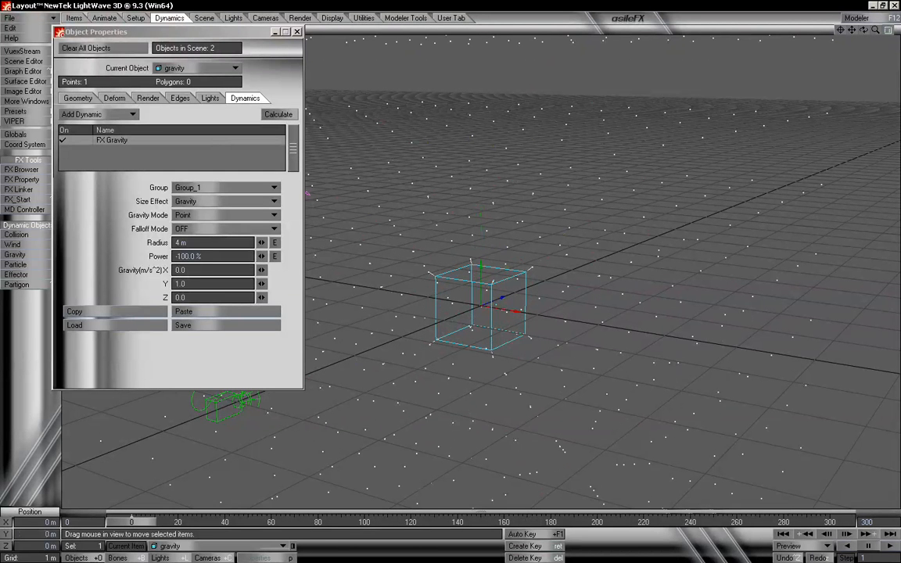
left_click(495, 368)
left_click_drag(452, 302, 452, 189)
mouse_move(131, 518)
left_mouse_down()
mouse_move(821, 522)
mouse_move(118, 522)
left_mouse_up()
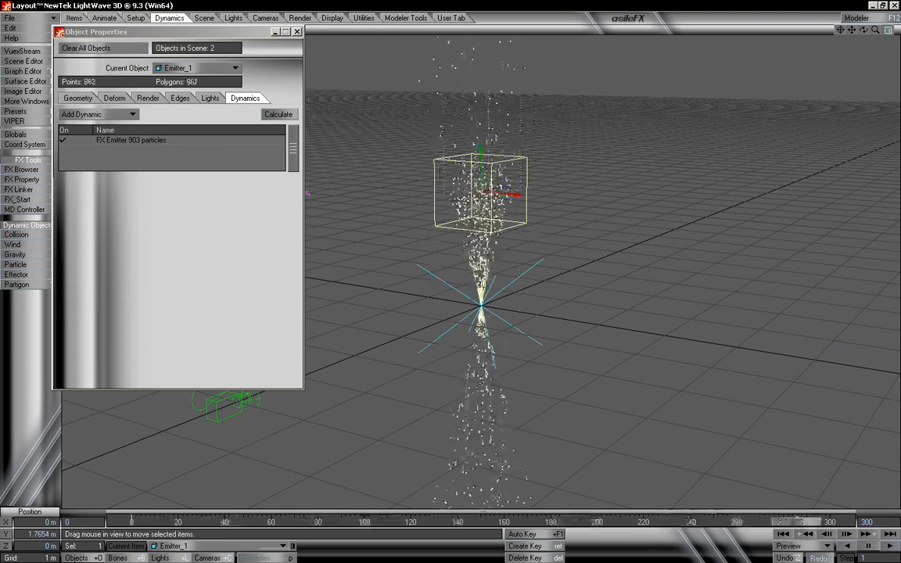
left_click_drag(804, 522, 139, 529)
Open the gravity effector's FX Gravity settings and change the gravity mode to 2Pole
left_click(133, 141)
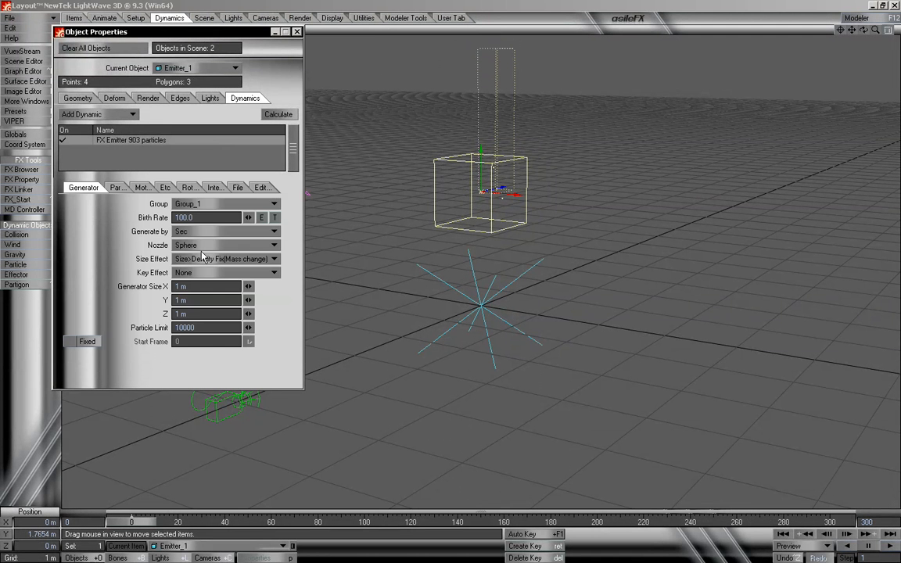
left_click(479, 304)
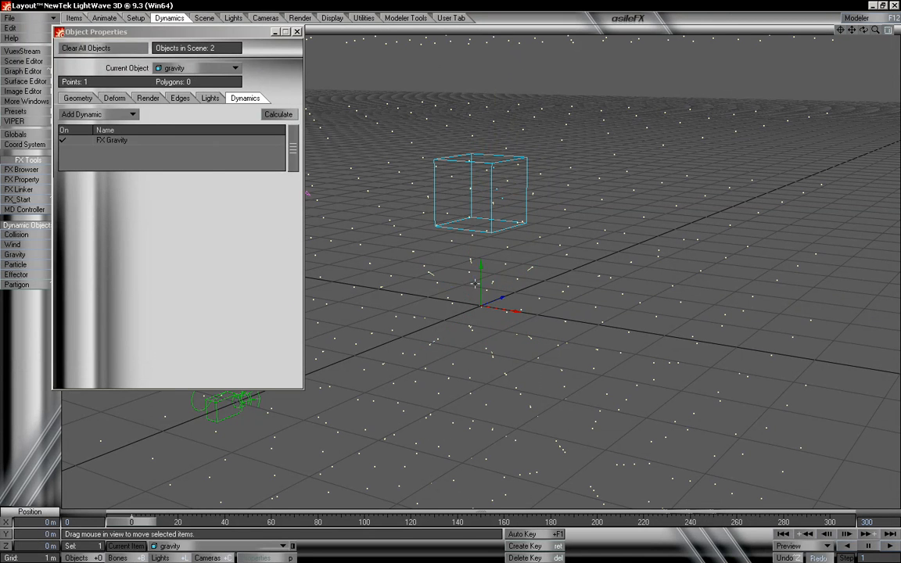
left_click(133, 140)
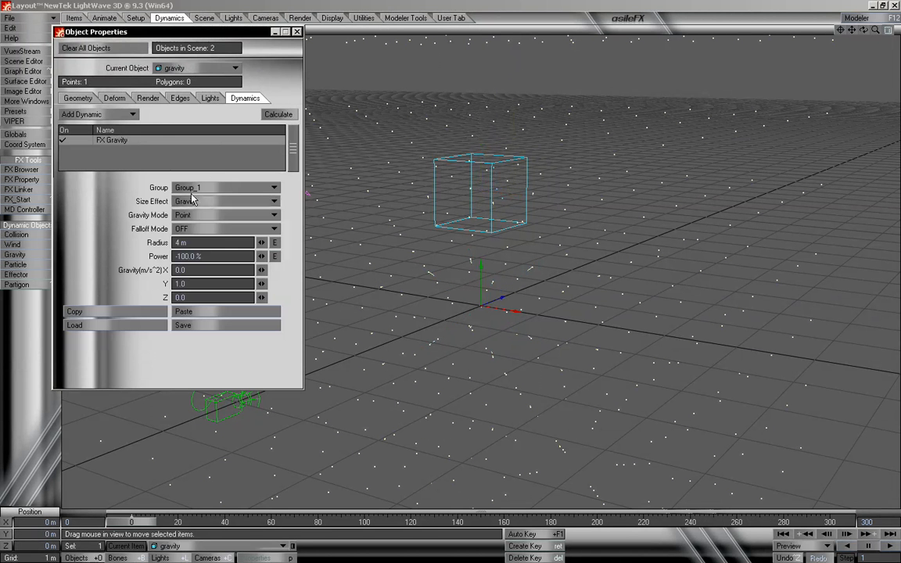
left_click(202, 216)
left_click(199, 223)
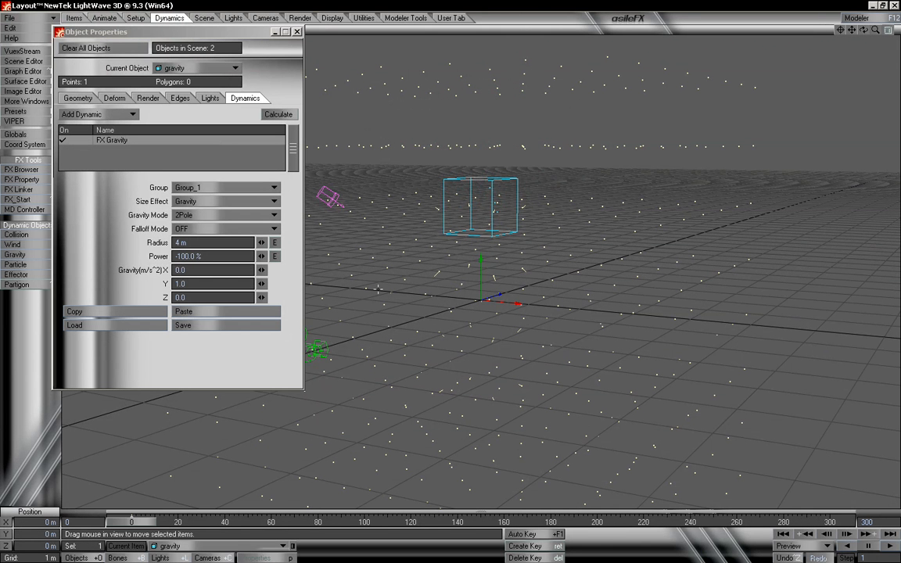
Set the 2Pole gravity's power to 100 % and gravity Y to -1.0, and preview the particles along the timeline
left_click(203, 256)
type("100")
key("Tab")
key("Tab")
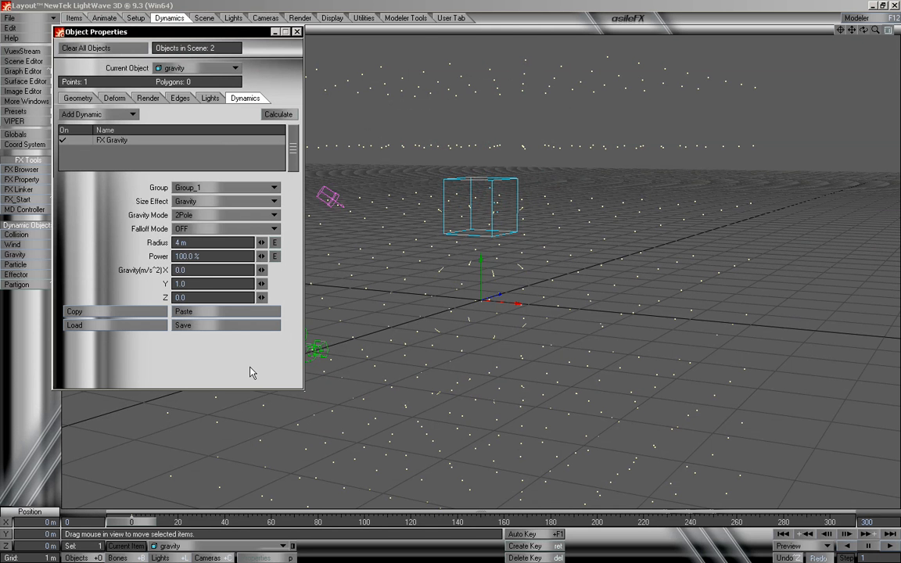
type("-1")
key("Tab")
mouse_move(143, 520)
left_mouse_down()
mouse_move(133, 519)
mouse_move(490, 519)
mouse_move(131, 520)
left_mouse_up()
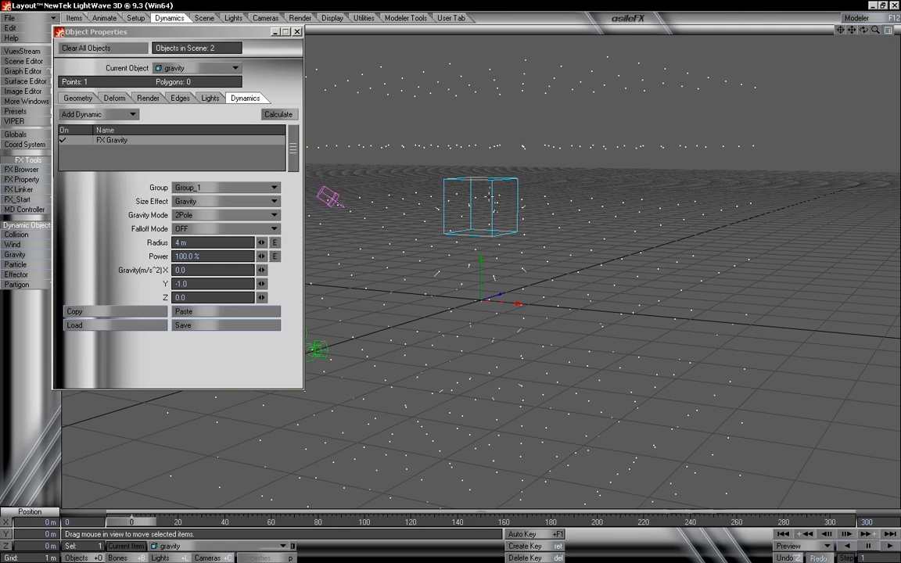
Lower the particle emitter to a height of about 20 mm at the effector, recalculate the dynamics and preview the particles
left_click(487, 186)
left_click_drag(521, 169, 521, 261)
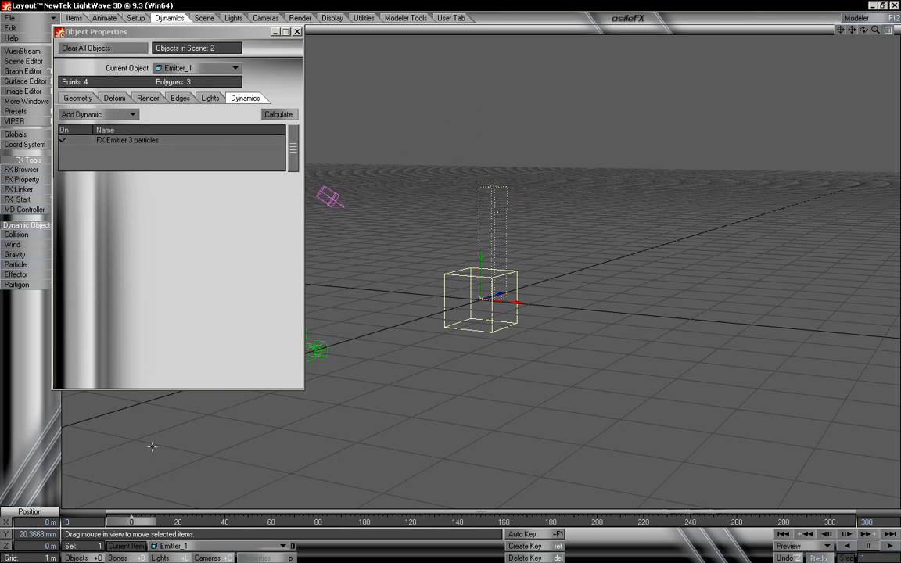
left_click(278, 114)
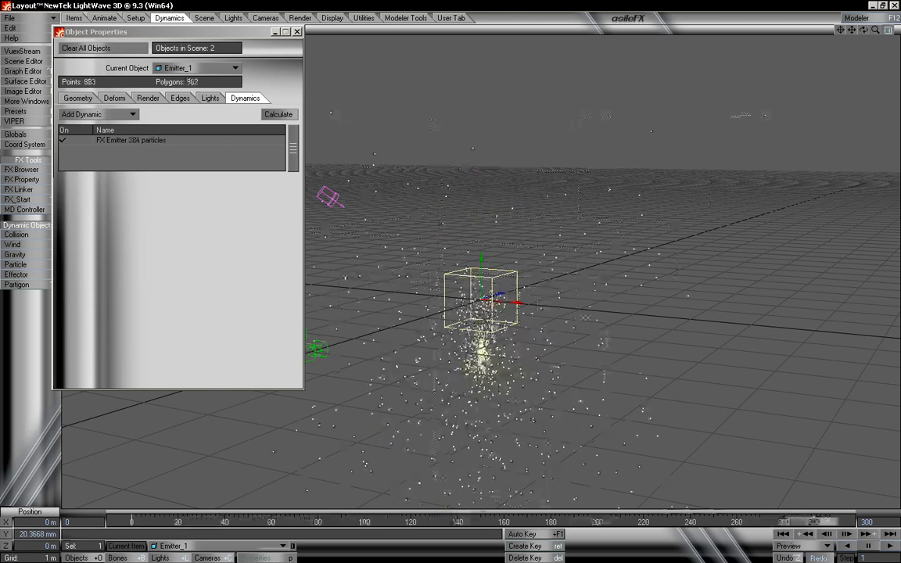
left_click_drag(700, 522, 131, 522)
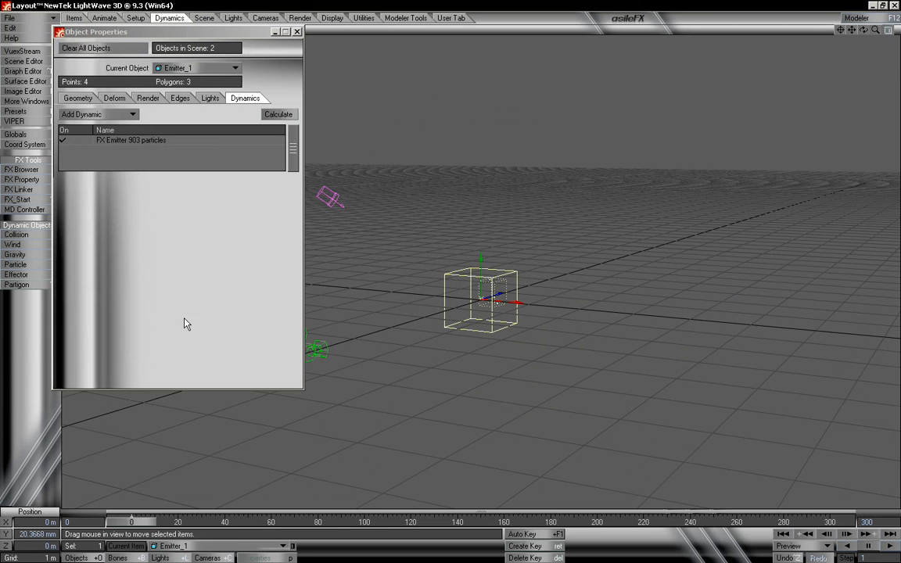
Set the gravity effector's radius to 2 m in 2Pole mode and preview the particles along the timeline
left_click(201, 546)
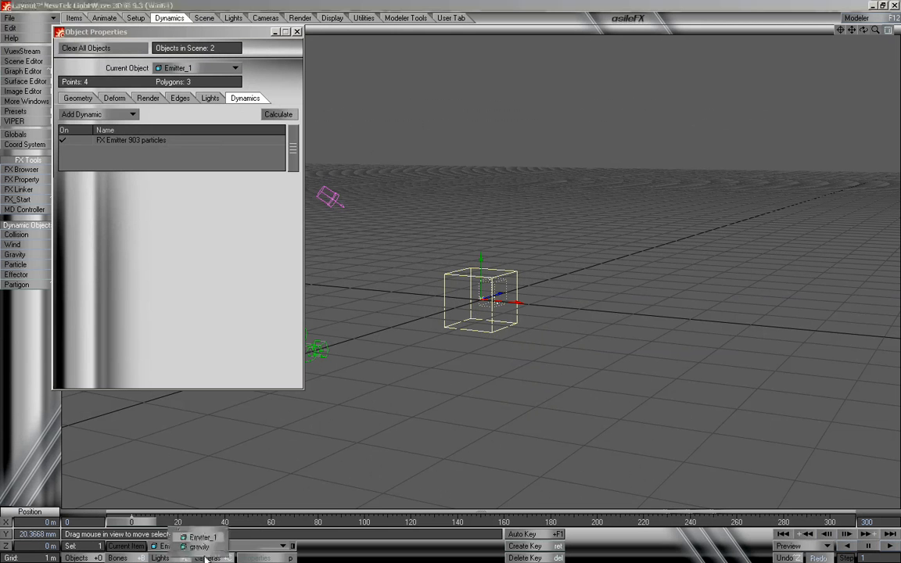
left_click(202, 547)
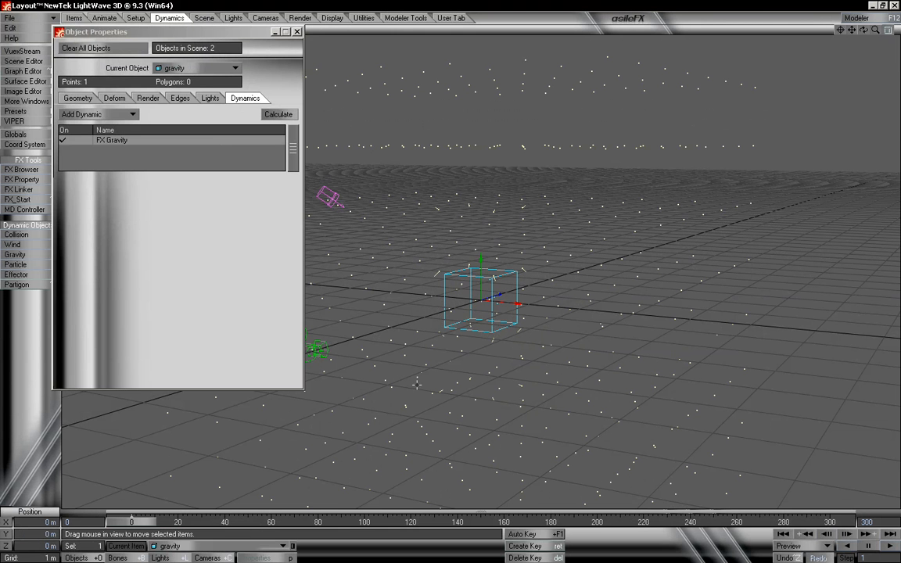
left_click(115, 140)
left_click(188, 244)
type("2")
key("Tab")
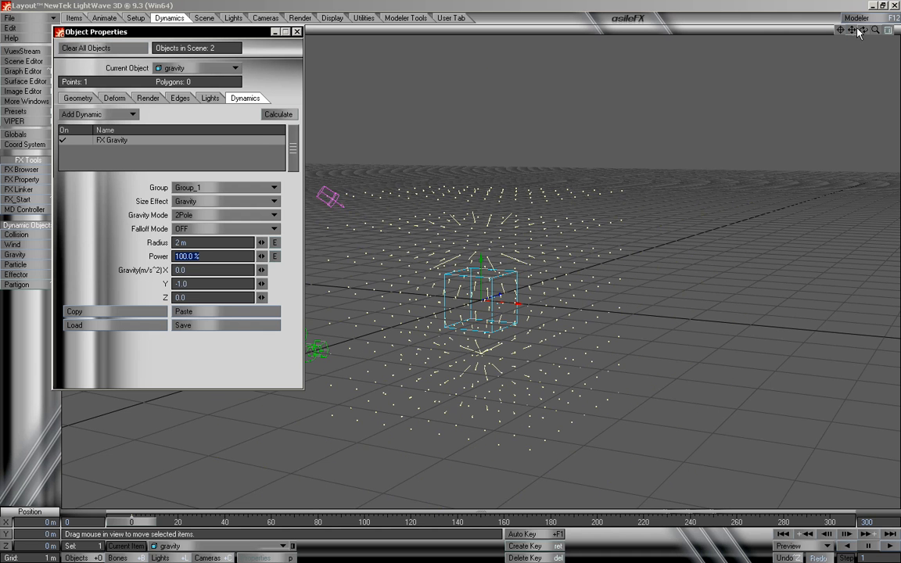
left_click_drag(865, 31, 809, 52)
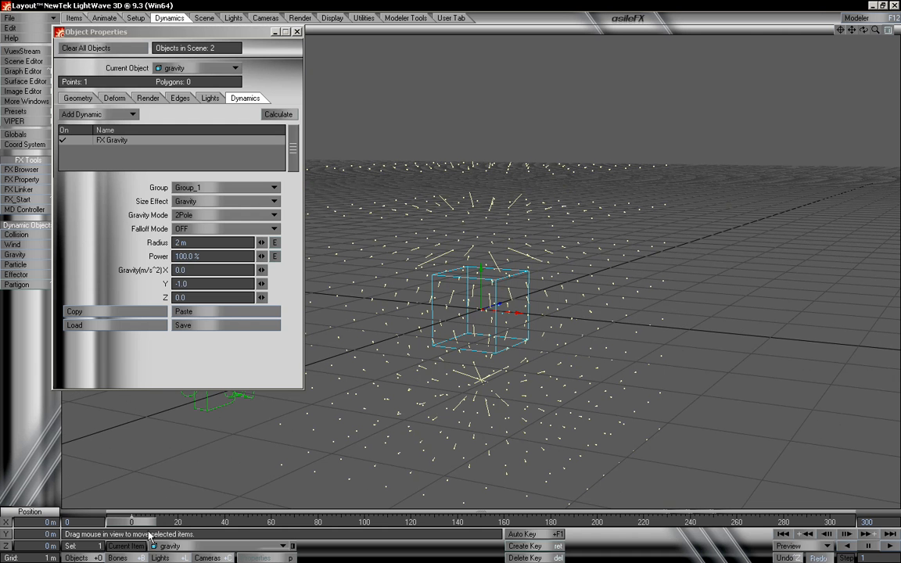
left_click_drag(165, 521, 119, 522)
Set the particle emitter's generator size to 2 m in X, Y and Z and preview the particles along the timeline
key("Up")
left_click(156, 140)
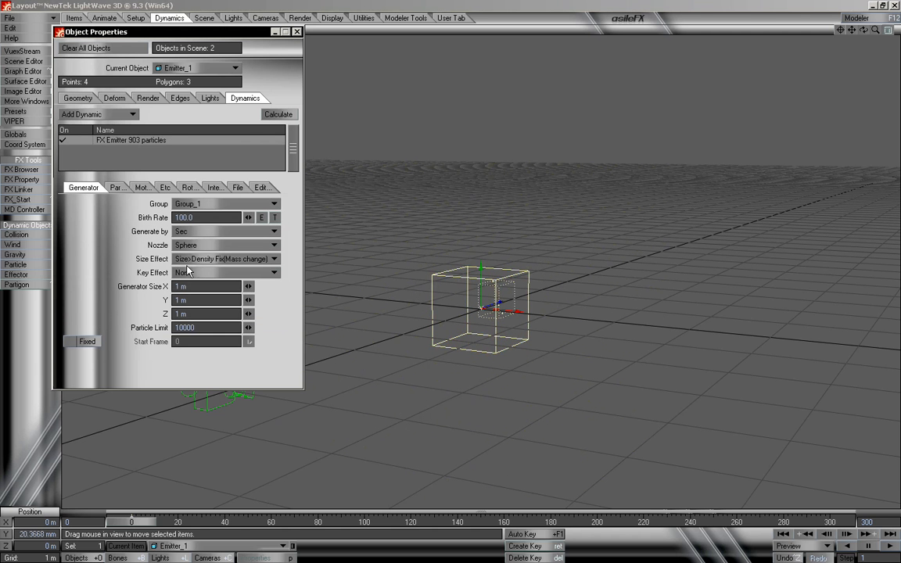
left_click(193, 287)
type("2")
key("Tab")
type("2")
key("Tab")
type("2")
key("Tab")
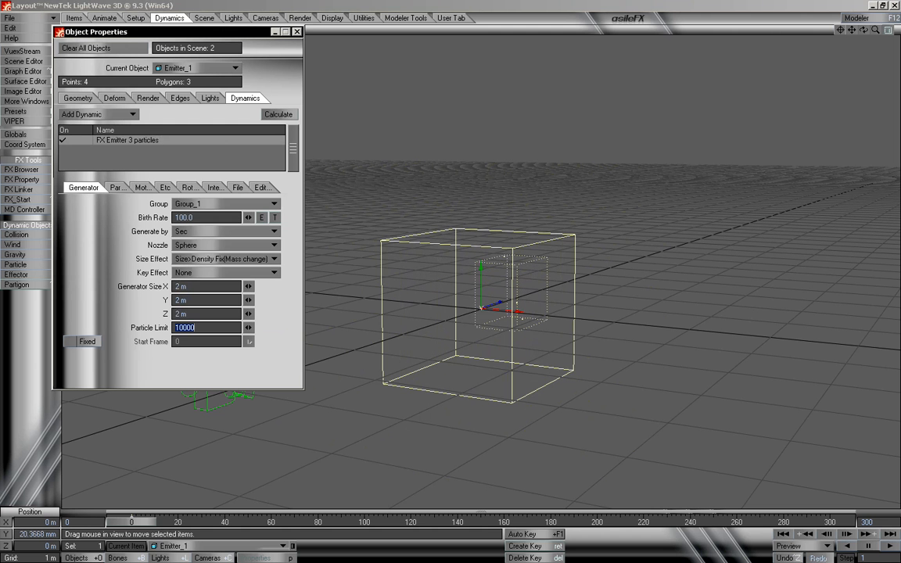
mouse_move(141, 523)
left_mouse_down()
mouse_move(841, 523)
mouse_move(142, 529)
left_mouse_up()
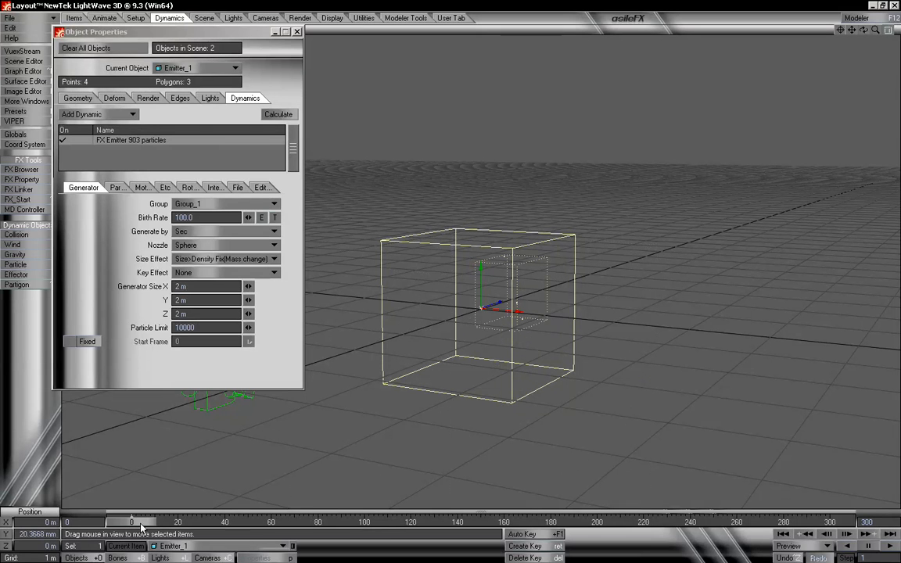
Set the particle emitter's generator size Y to 4 m and preview the particles along the timeline
left_click(192, 300)
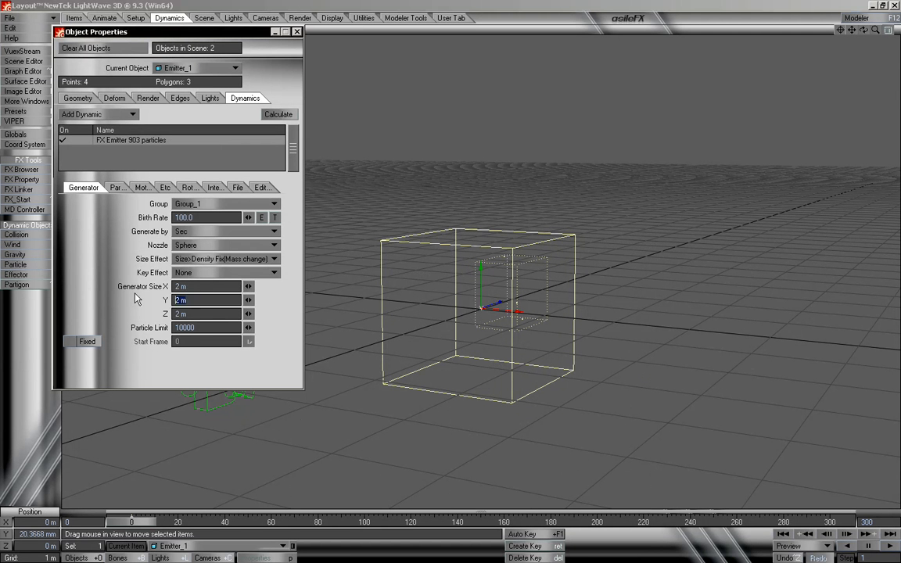
type("4")
key("Tab")
key("Tab")
mouse_move(145, 521)
left_mouse_down()
mouse_move(727, 521)
mouse_move(133, 521)
left_mouse_up()
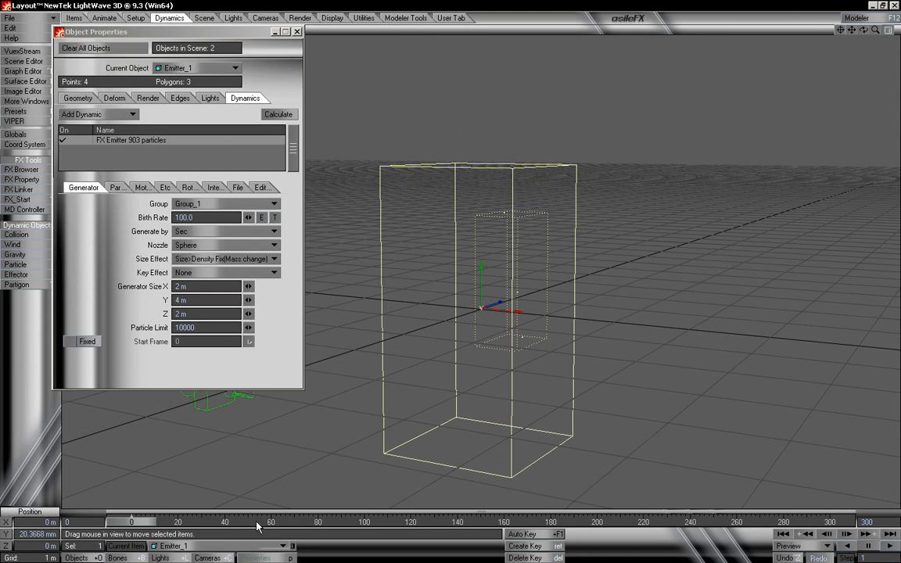
Set the gravity effector's power to -100 % in 2Pole mode and preview the particles along the timeline
left_click(227, 545)
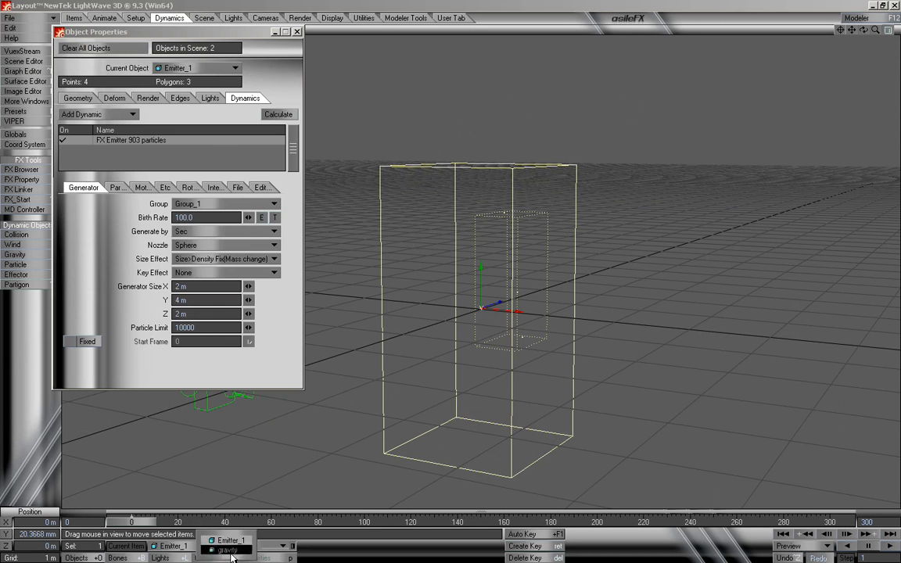
left_click(231, 553)
left_click(109, 139)
left_click_drag(212, 259, 110, 257)
type("-100")
key("Return")
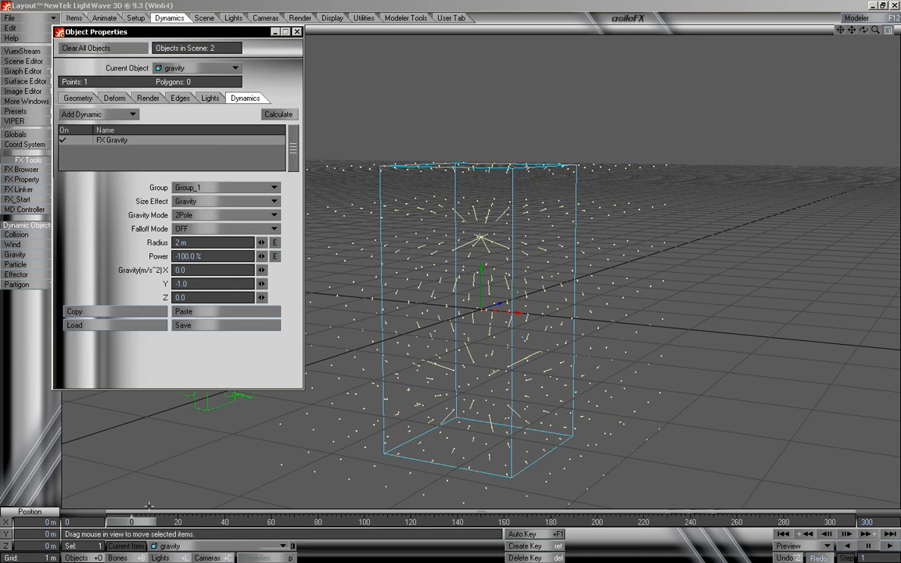
mouse_move(137, 521)
left_mouse_down()
mouse_move(830, 522)
mouse_move(132, 522)
left_mouse_up()
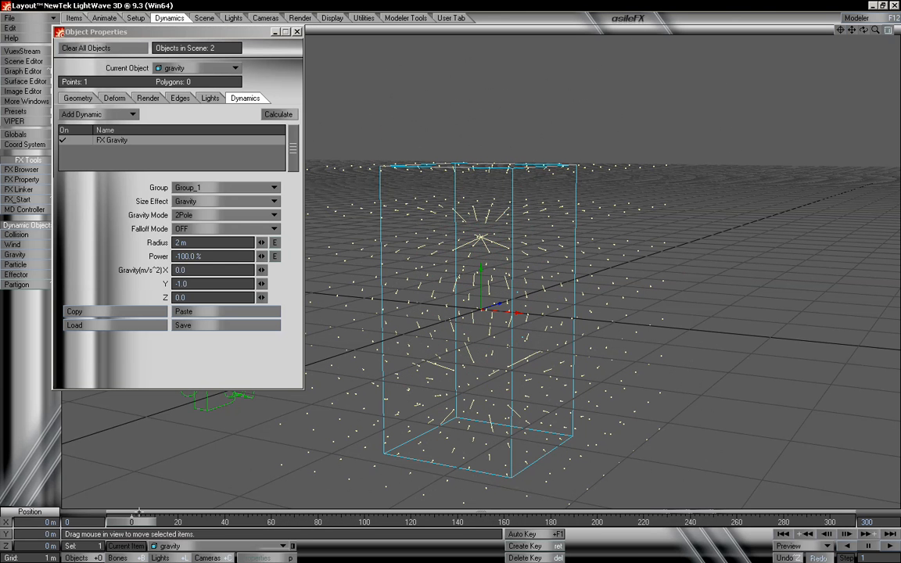
Set the gravity effector's power to 100 %
left_click(71, 254)
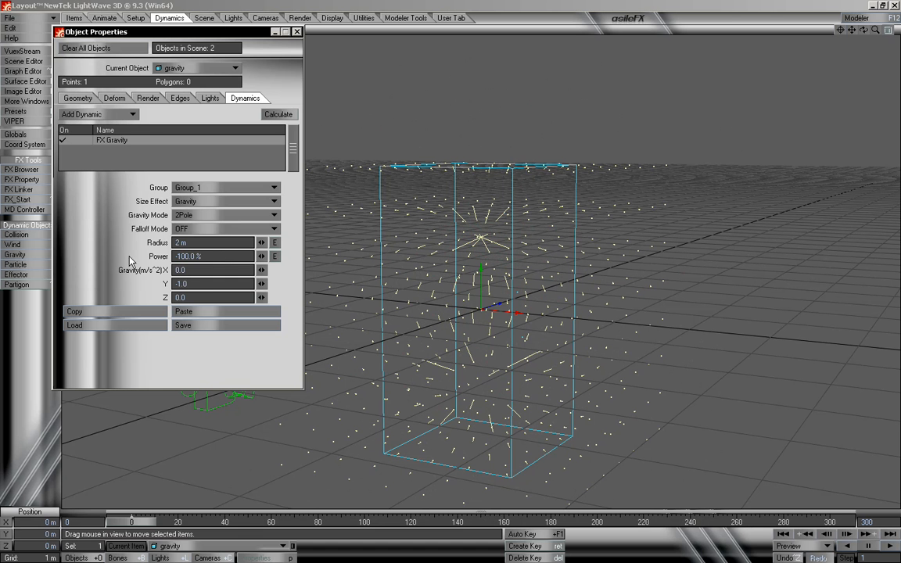
left_click(199, 256)
type("100")
key("Return")
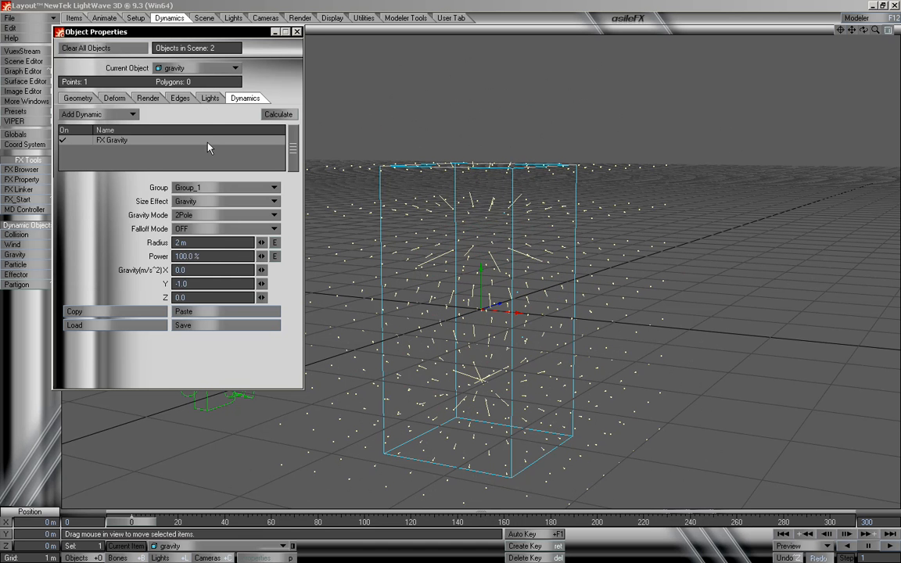
Set the gravity effector's size effect to Region and its gravity mode to Direction, and preview the particles
left_click(212, 201)
left_click(207, 213)
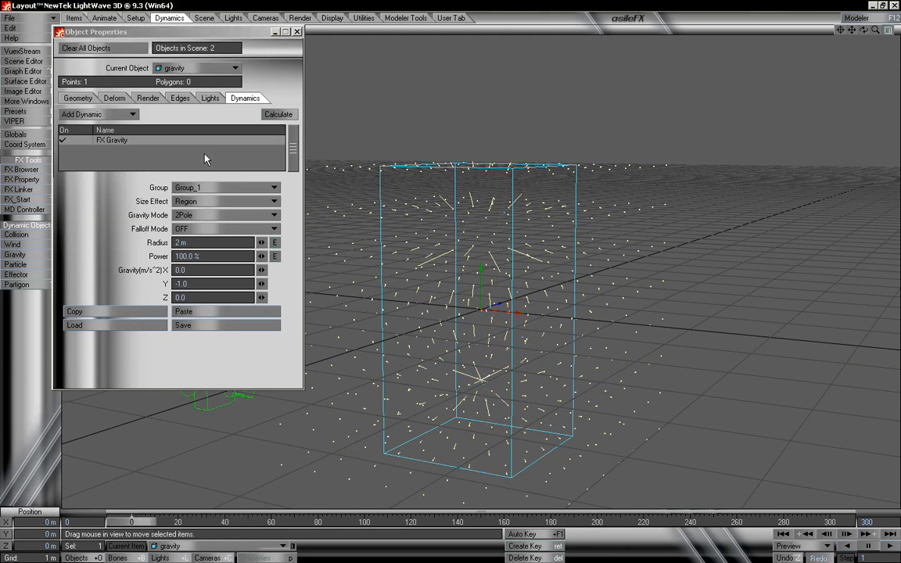
left_click(219, 215)
left_click(179, 188)
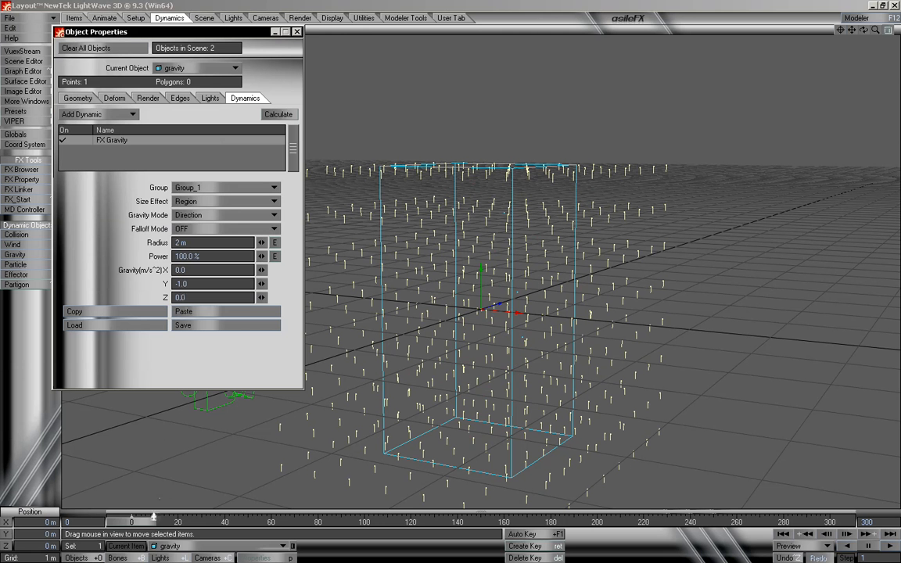
left_click_drag(145, 522, 271, 522)
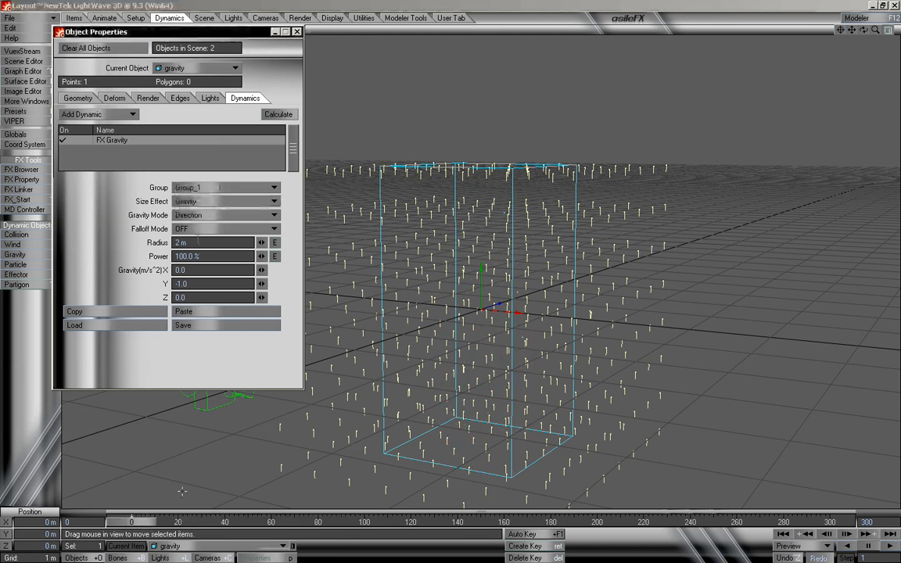
Preview the particles with the size effect set to Gravity, and delete the gravity effector from the scene
mouse_move(147, 521)
left_mouse_down()
mouse_move(842, 522)
mouse_move(141, 522)
left_mouse_up()
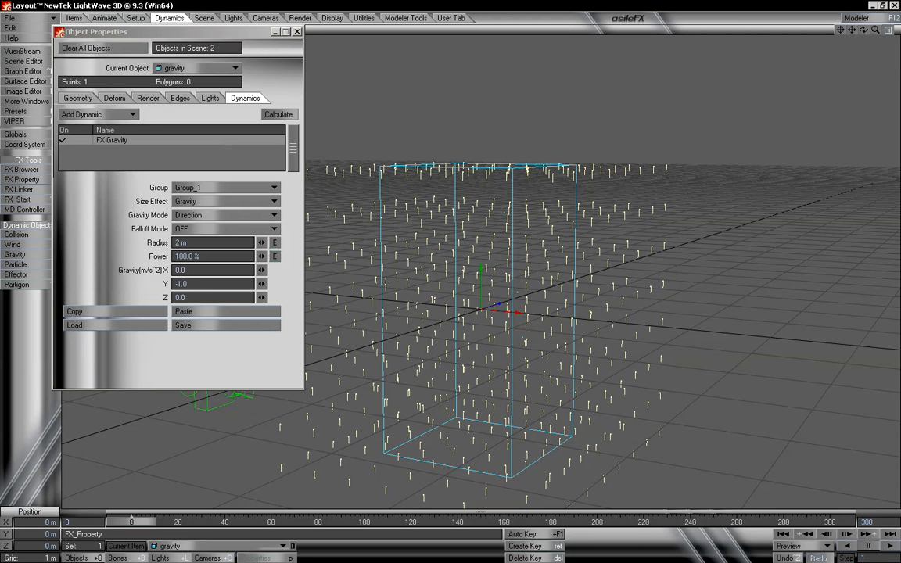
mouse_move(121, 521)
left_mouse_down()
mouse_move(775, 522)
mouse_move(129, 521)
left_mouse_up()
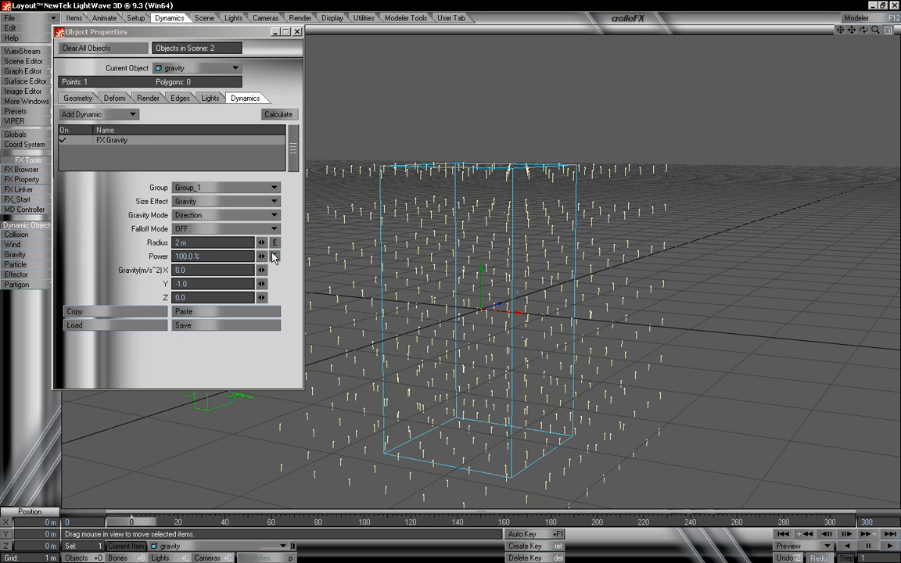
key("minus")
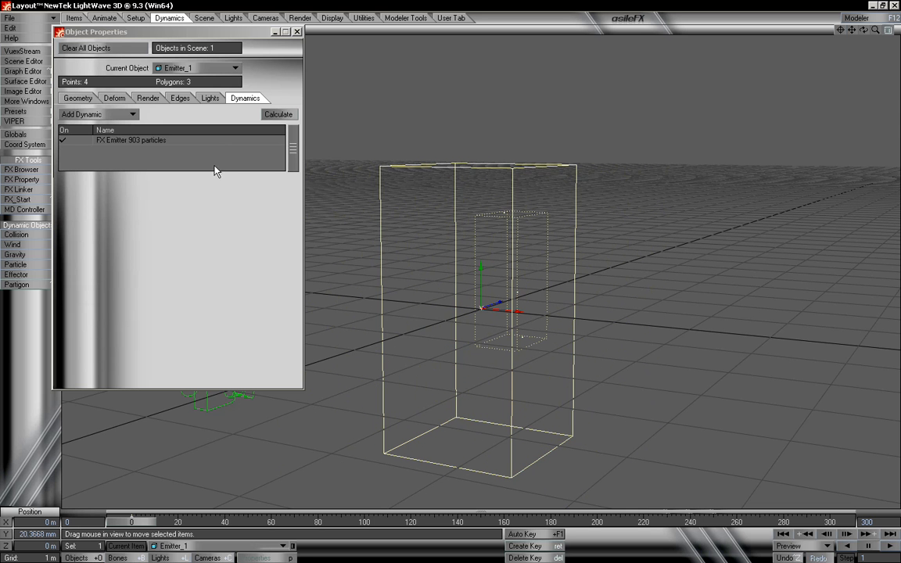
Set the particle emitter's generator size to 1 m in X, Y and Z, preview the particles and close the object properties
left_click(167, 141)
left_click_drag(195, 302, 147, 288)
type("1")
key("Tab")
type("1")
key("Tab")
type("1")
key("Return")
mouse_move(153, 522)
left_mouse_down()
mouse_move(744, 522)
mouse_move(150, 521)
left_mouse_up()
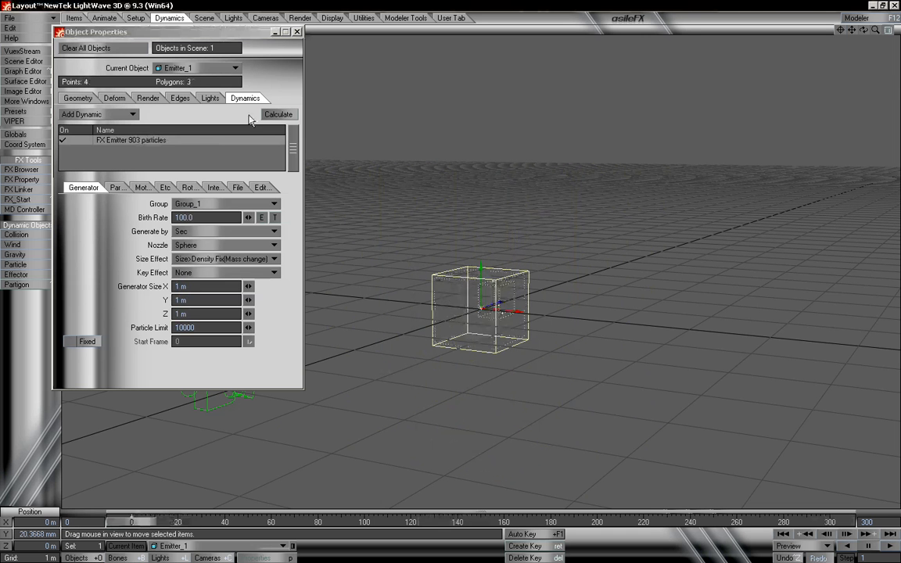
left_click(297, 31)
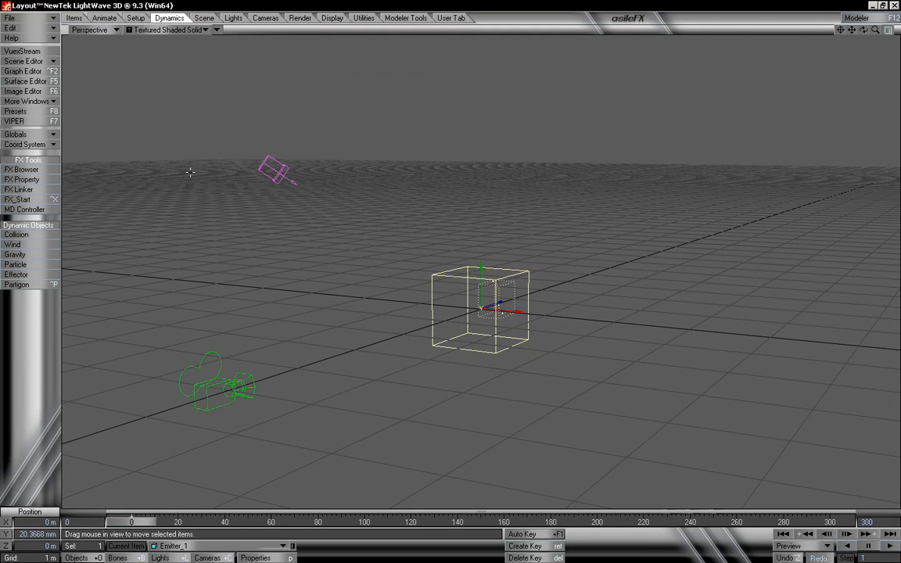
Add a wind effector named wind, assign it to Group_1 and preview the particles along the timeline
left_click(36, 246)
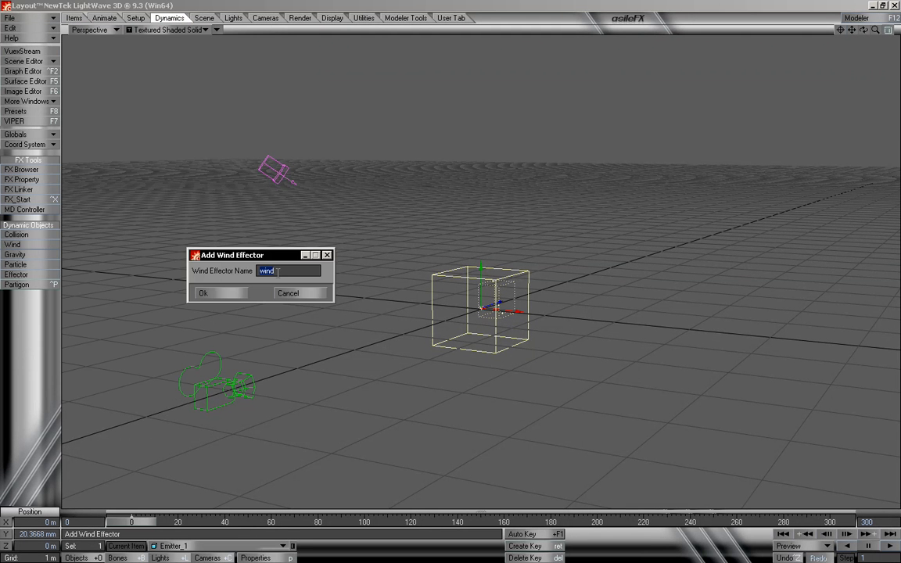
left_click(239, 295)
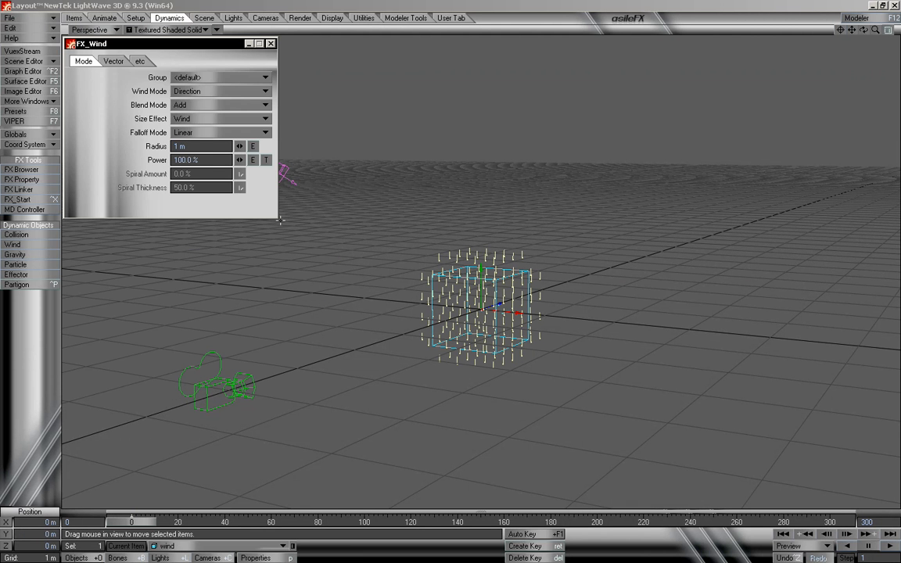
left_click(222, 78)
left_click(231, 93)
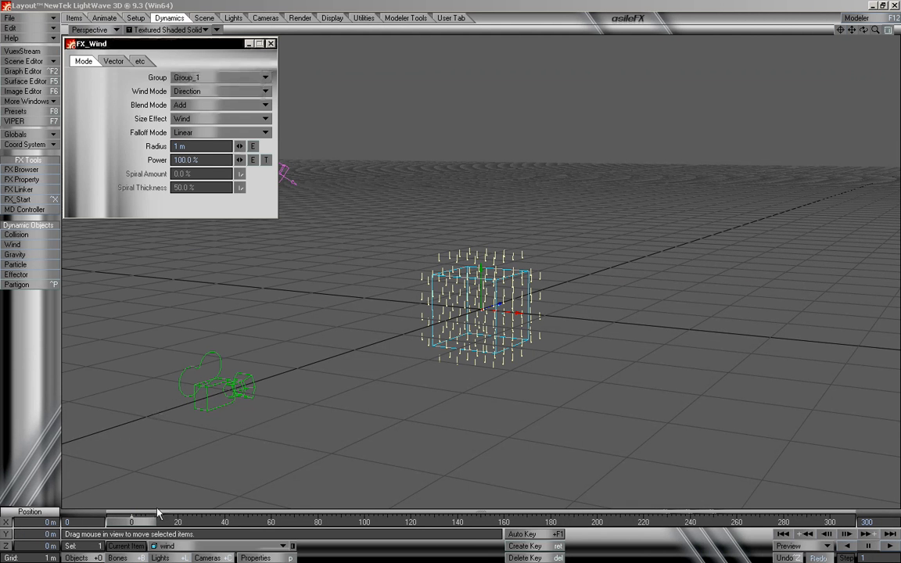
mouse_move(143, 522)
left_mouse_down()
mouse_move(535, 523)
mouse_move(131, 523)
left_mouse_up()
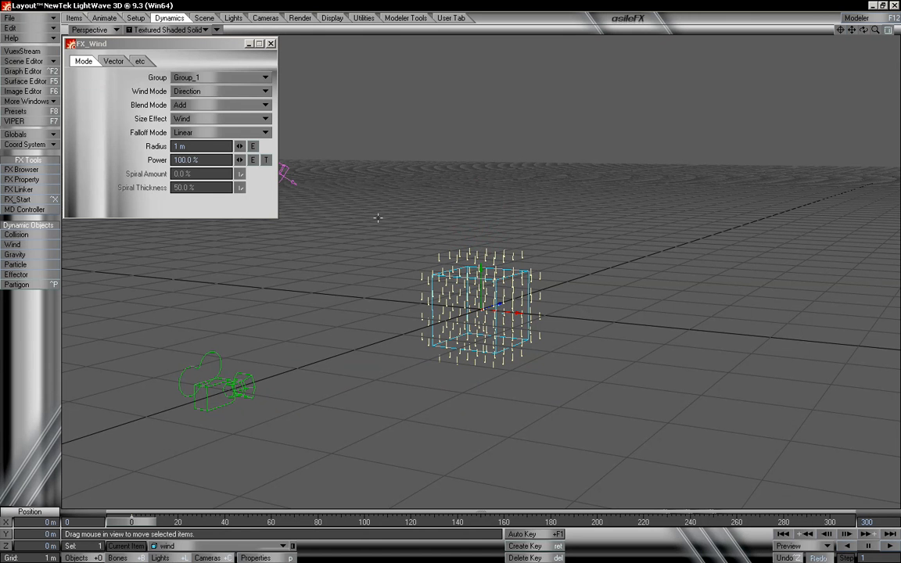
Review the wind effector's available wind modes and blend modes, keeping Direction and Add, and preview the particles
left_click(190, 92)
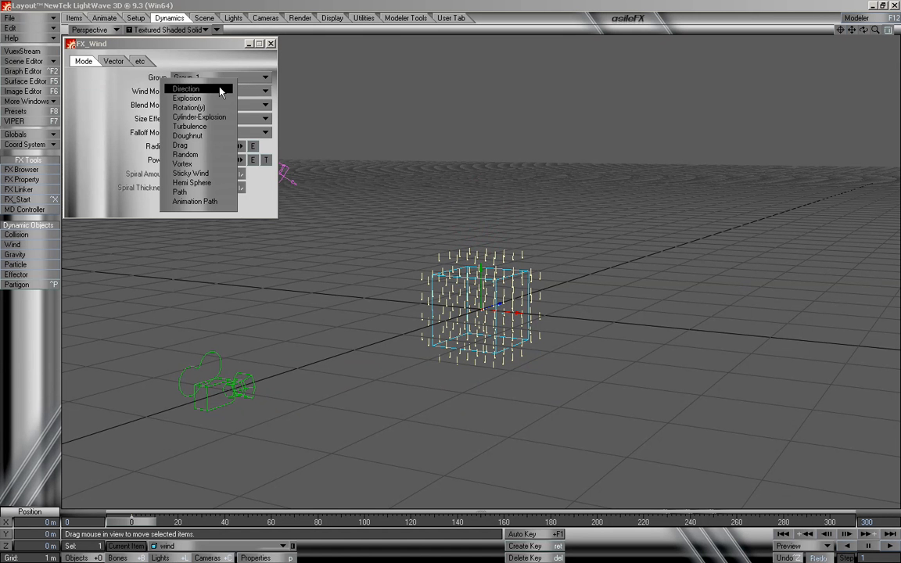
left_click(109, 87)
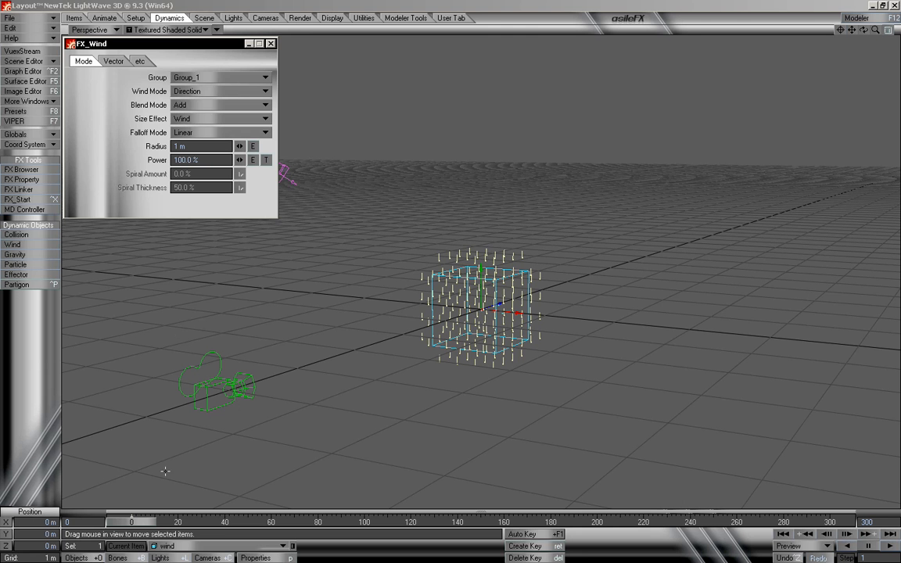
left_click_drag(156, 522, 119, 522)
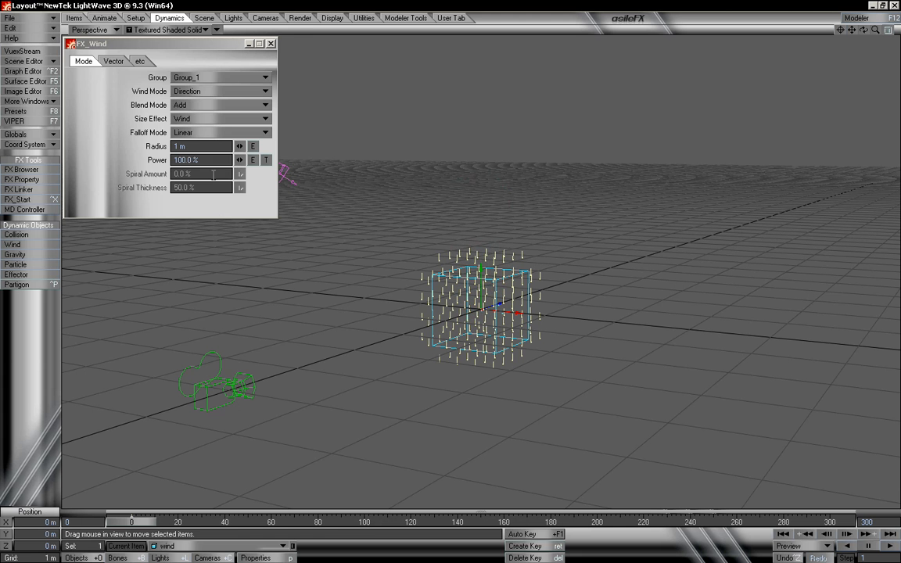
left_click(205, 105)
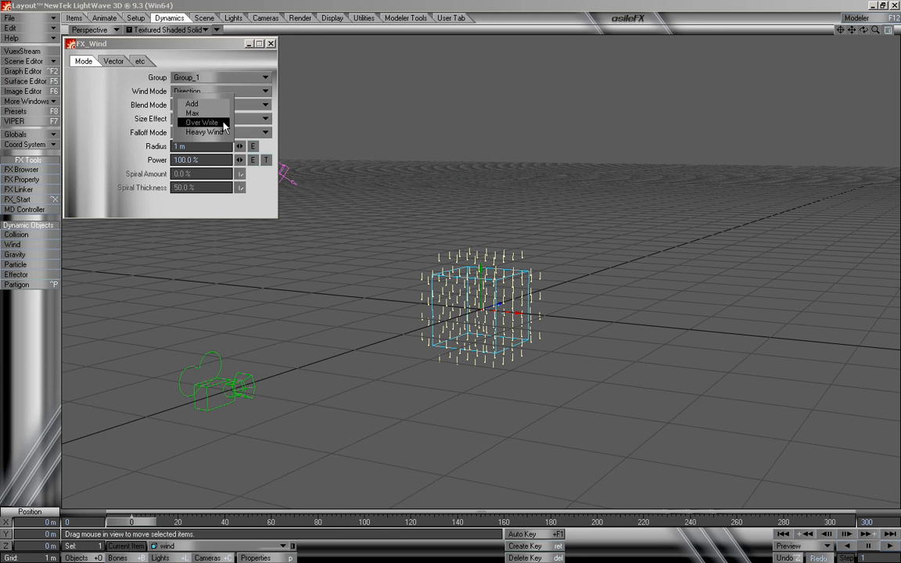
left_click(128, 110)
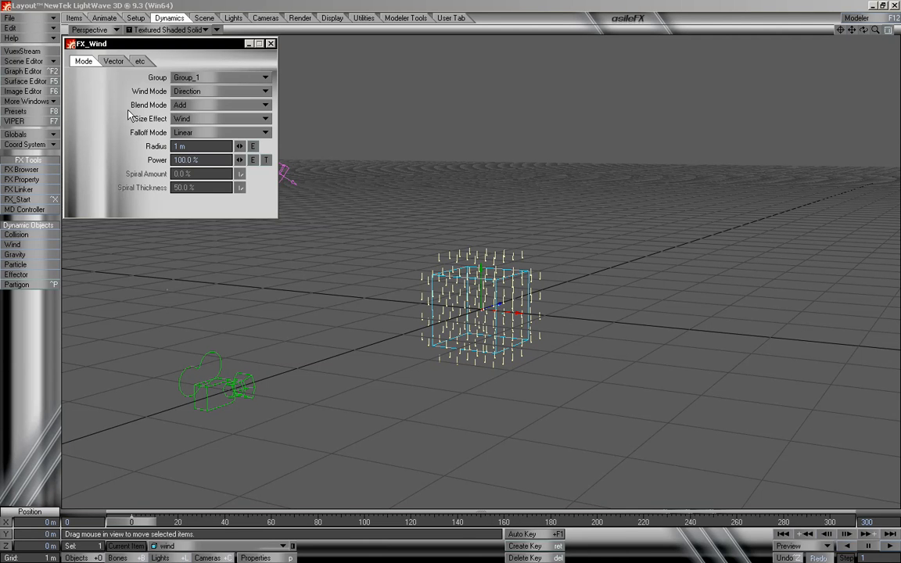
mouse_move(131, 522)
left_mouse_down()
mouse_move(236, 522)
mouse_move(131, 522)
left_mouse_up()
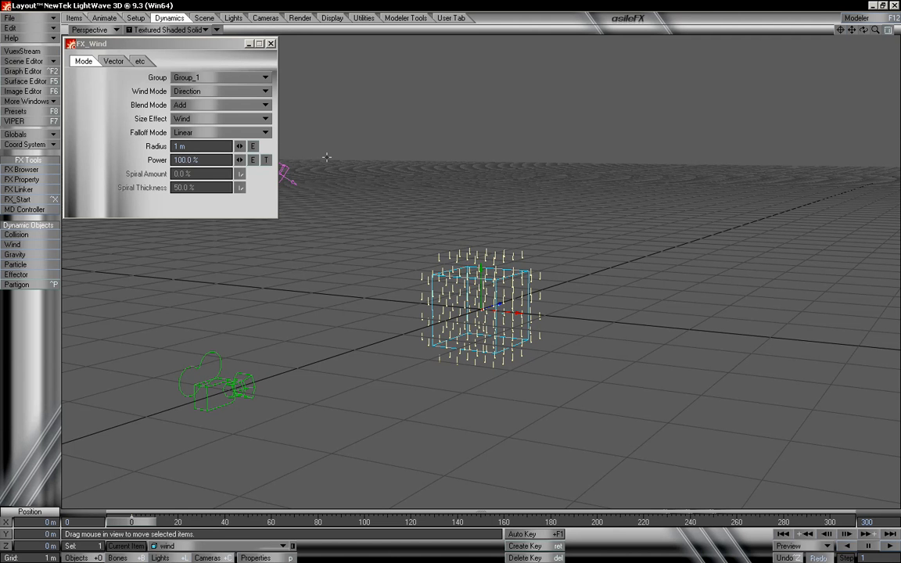
Preview the particles with the wind's falloff mode set to OFF, and return the falloff to Linear
left_click(191, 133)
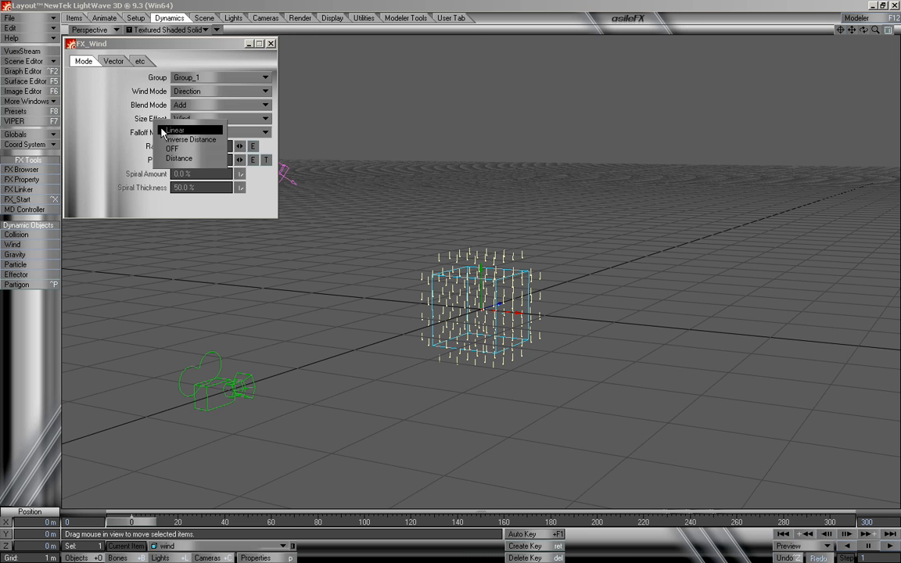
left_click(189, 149)
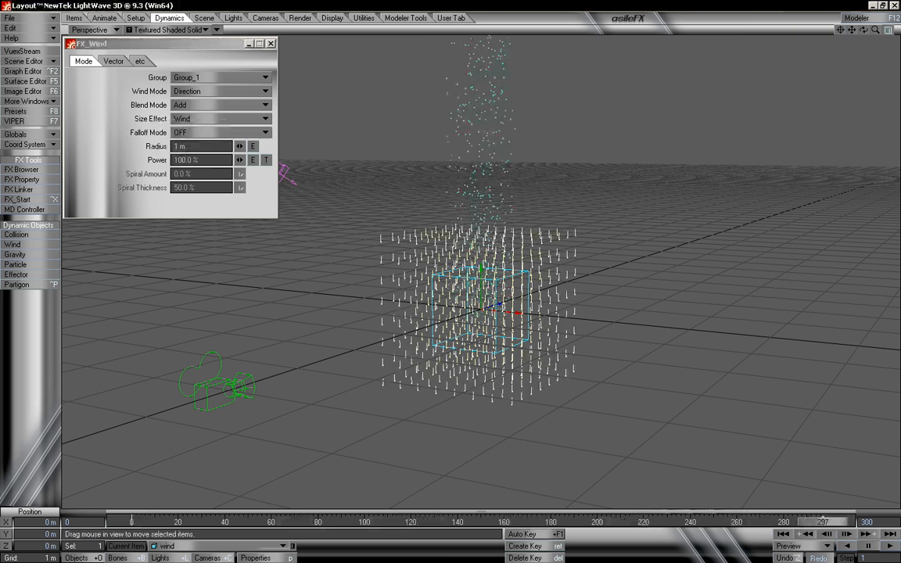
left_click(196, 133)
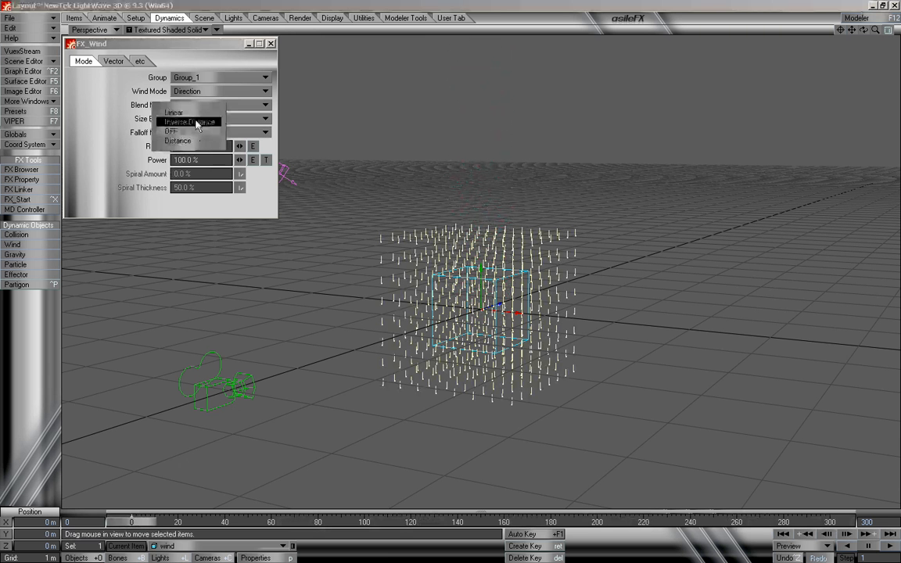
left_click(196, 121)
mouse_move(148, 525)
left_mouse_down()
mouse_move(831, 523)
mouse_move(131, 523)
left_mouse_up()
Set the wind effector's falloff mode to Inverse Distance and preview the particles along the timeline
left_click(200, 133)
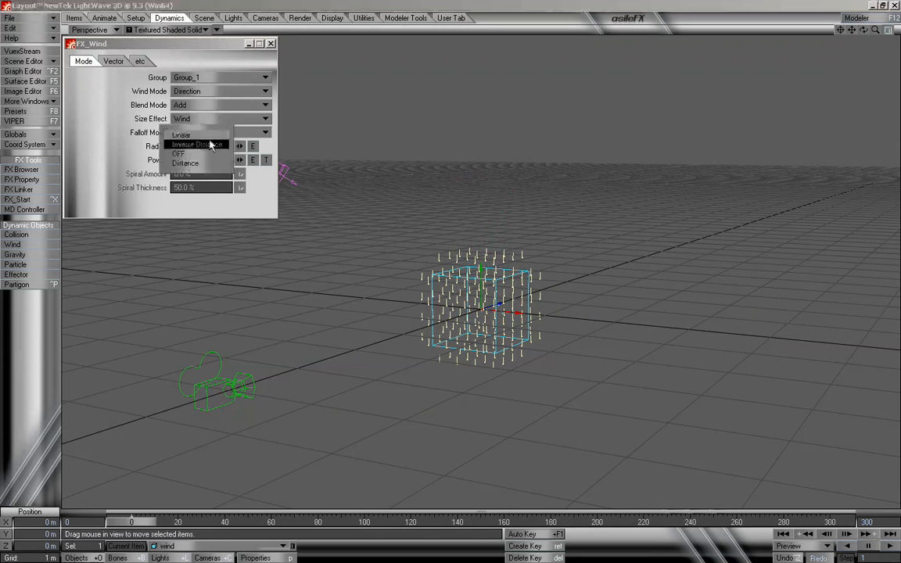
left_click(212, 146)
mouse_move(131, 522)
left_mouse_down()
mouse_move(735, 522)
mouse_move(131, 523)
left_mouse_up()
Set the wind effector's falloff mode to Distance and preview the particles along the timeline
left_click(201, 132)
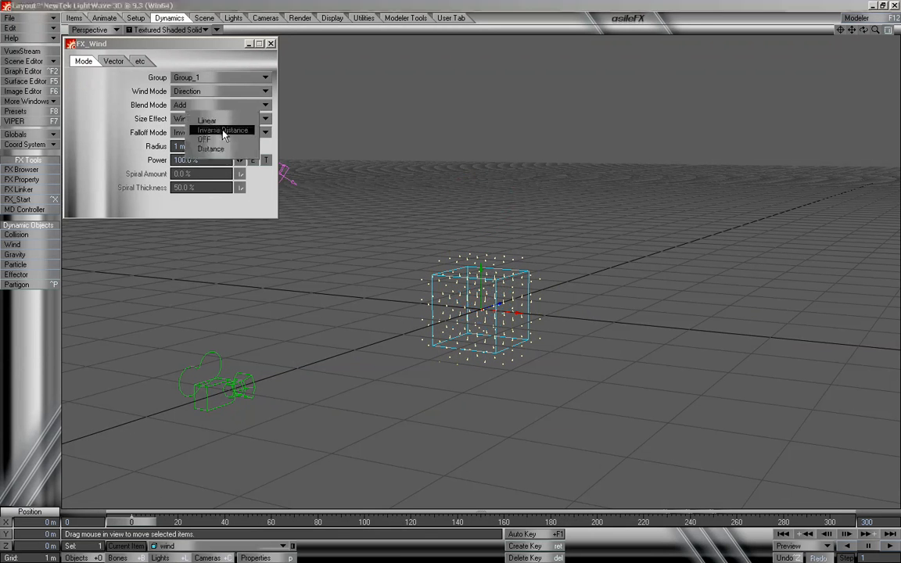
left_click(223, 144)
mouse_move(132, 522)
left_mouse_down()
mouse_move(832, 522)
mouse_move(132, 523)
left_mouse_up()
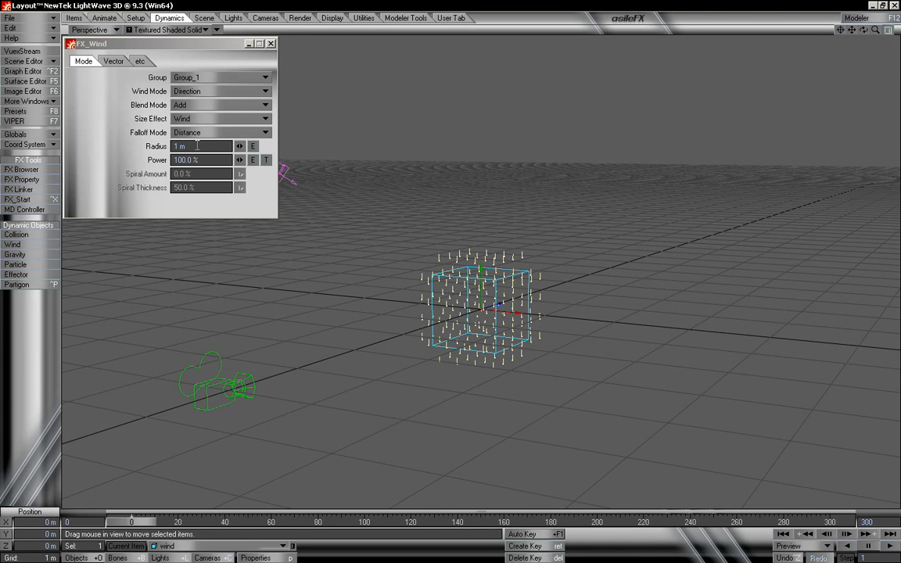
Set the wind effector's falloff mode to Linear and review the size effect options, keeping Wind
left_click(171, 132)
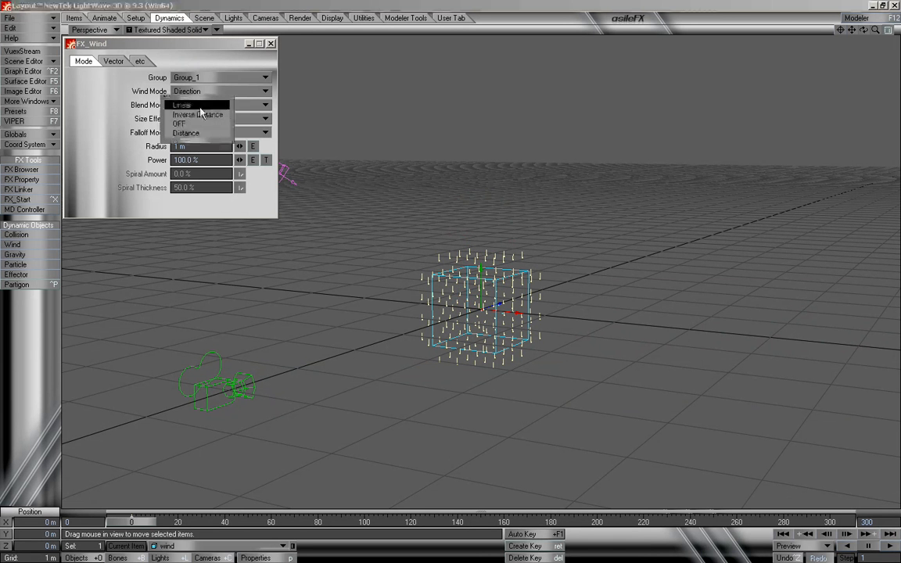
left_click(180, 99)
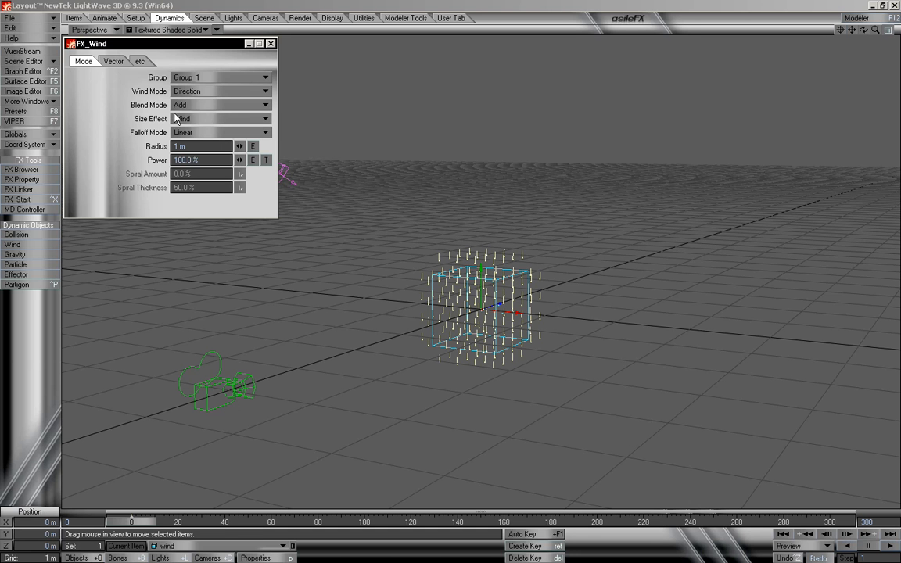
left_click(190, 118)
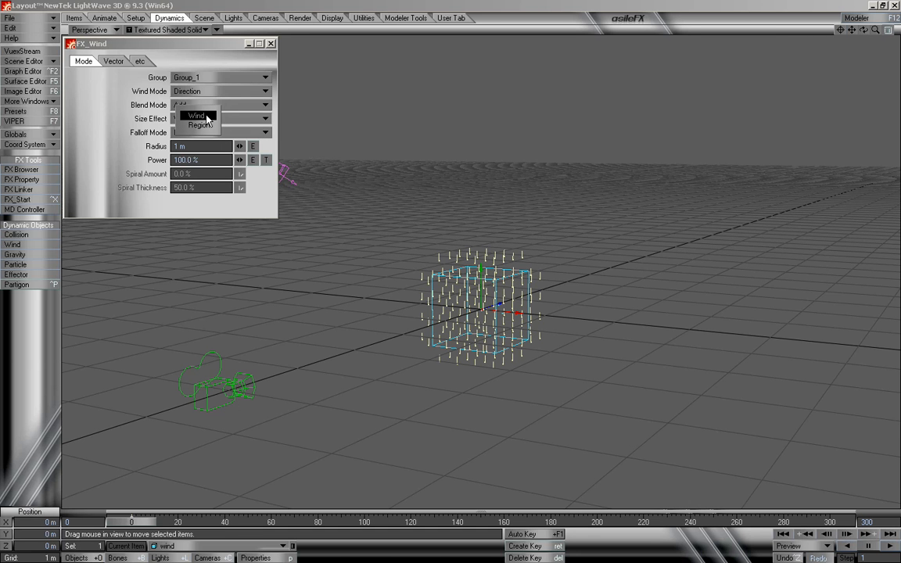
left_click(118, 108)
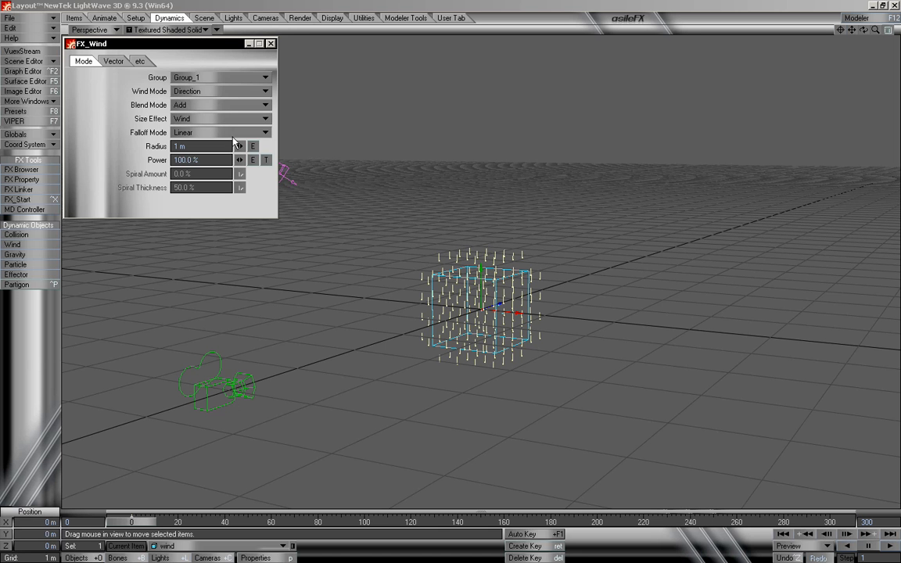
Set the wind effector's vector Y value to -1 m and preview the particles along the timeline
left_click(119, 63)
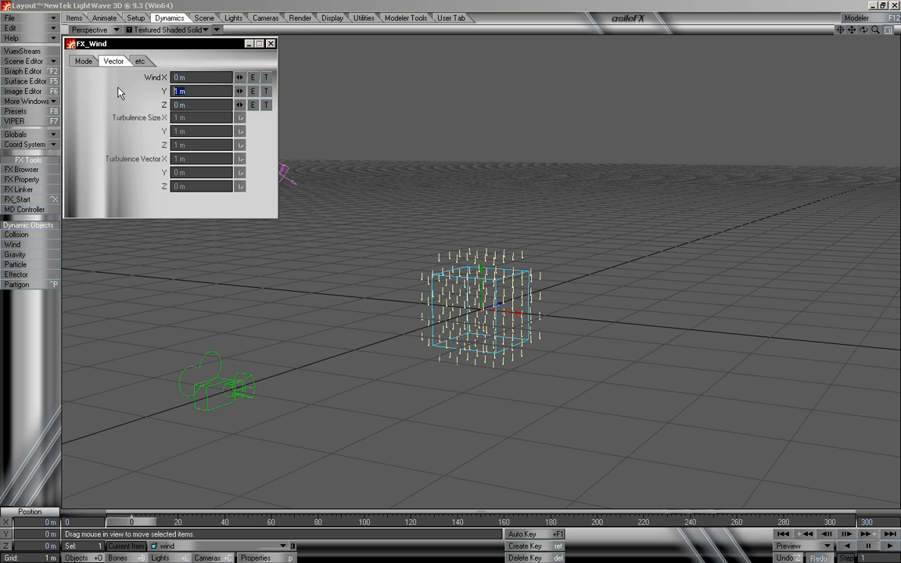
type("-1")
key("Tab")
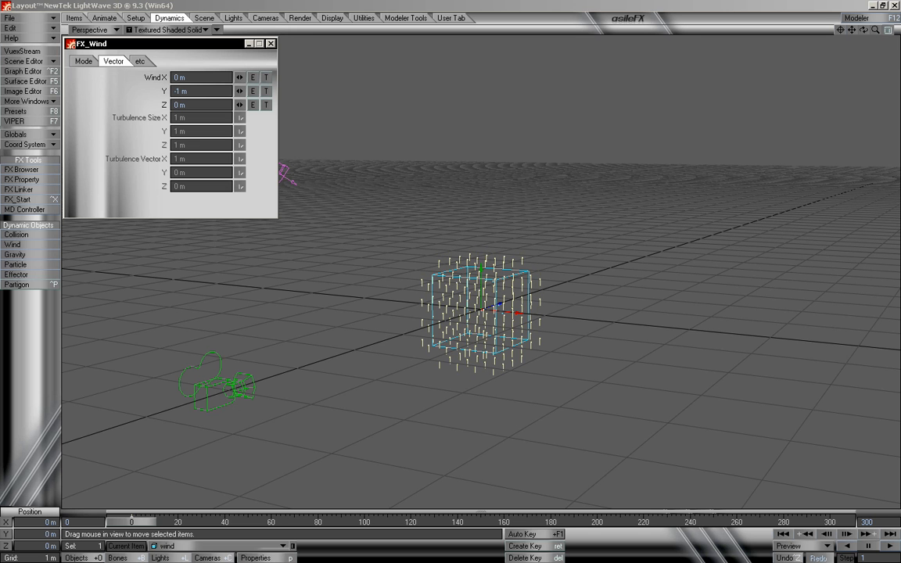
mouse_move(143, 523)
left_mouse_down()
mouse_move(481, 523)
mouse_move(143, 523)
left_mouse_up()
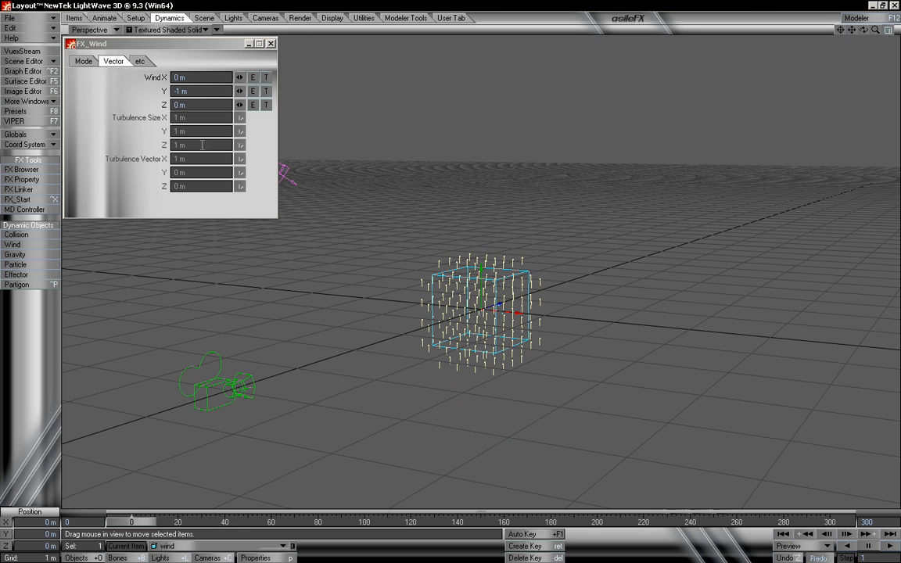
Set the wind effector's vector Y value back to 1 m and review its mode and vector settings
left_click(189, 91)
type("1")
key("Tab")
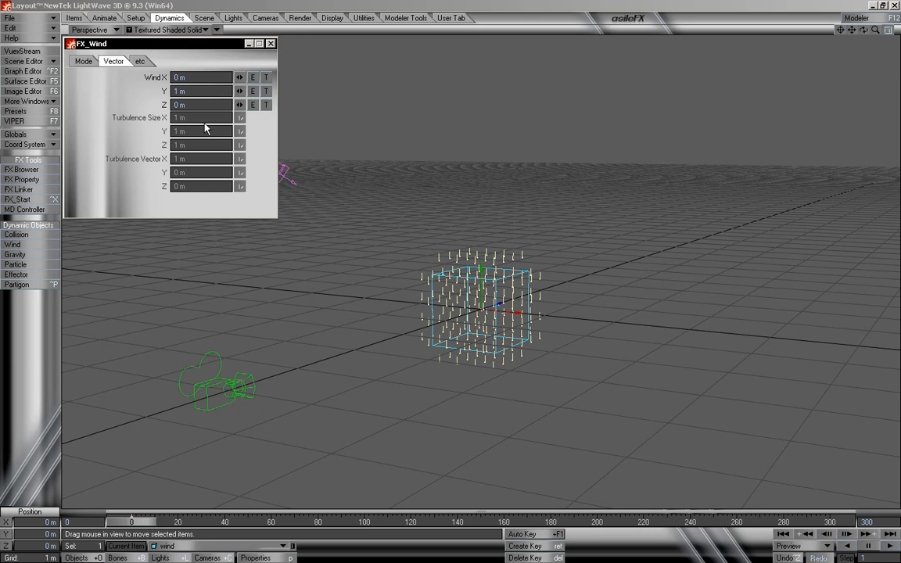
left_click(84, 62)
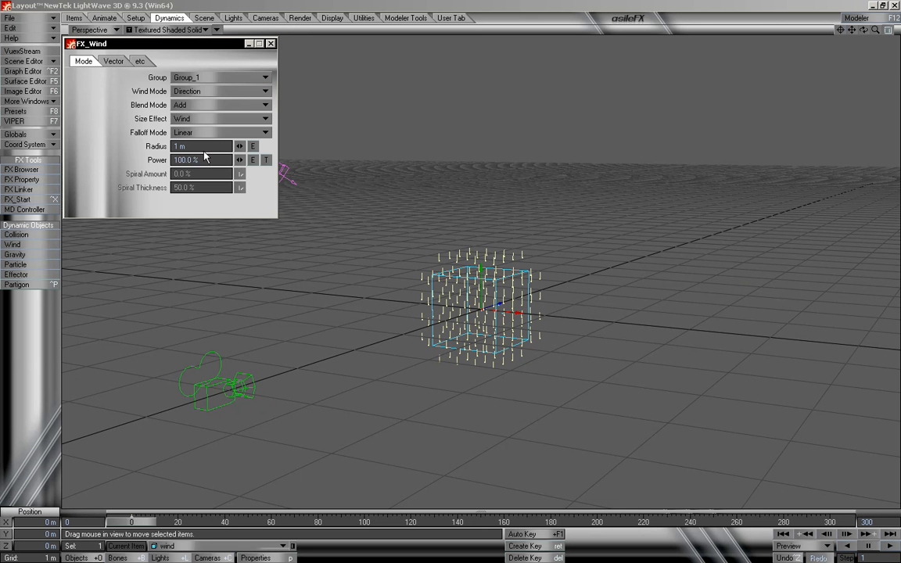
left_click(119, 64)
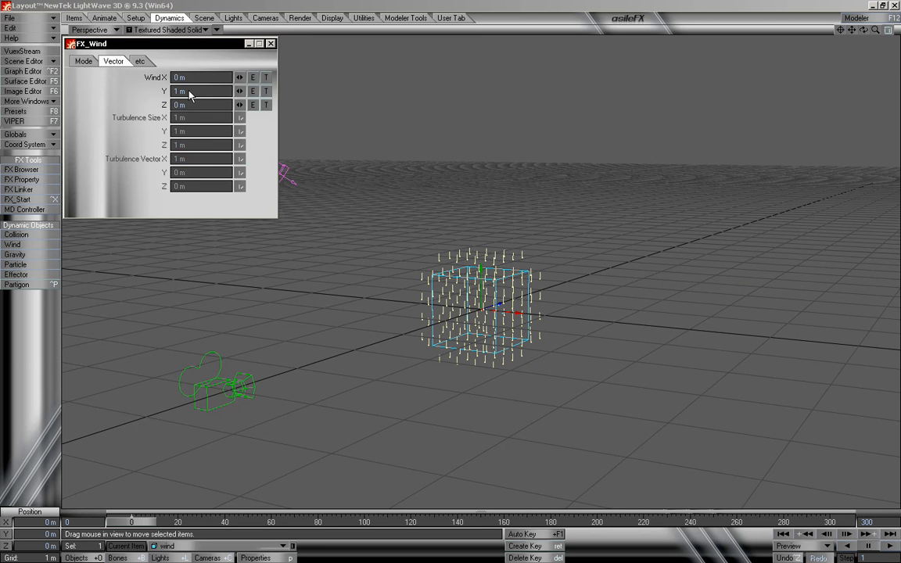
left_click(84, 62)
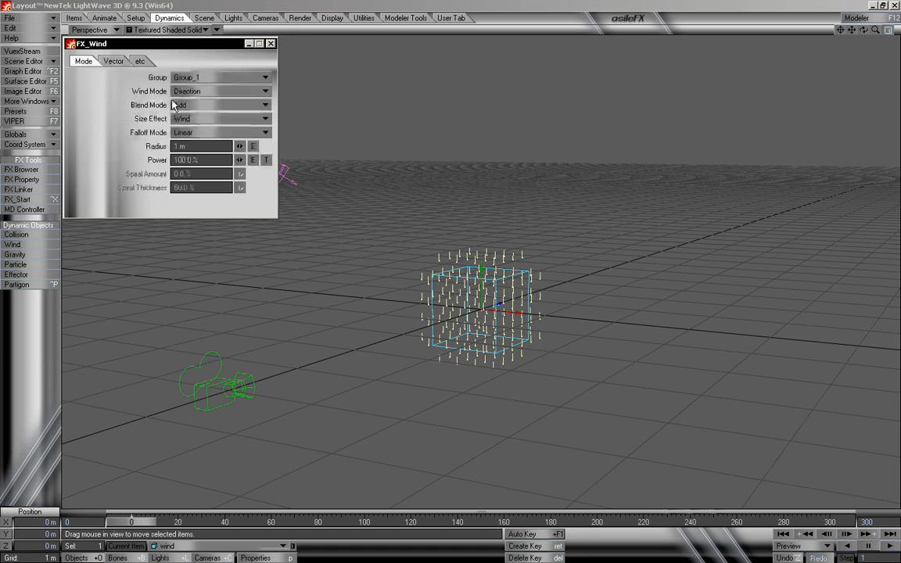
Set the wind effector's mode to Explosion and preview the particles along the timeline
left_click(208, 90)
left_click(220, 101)
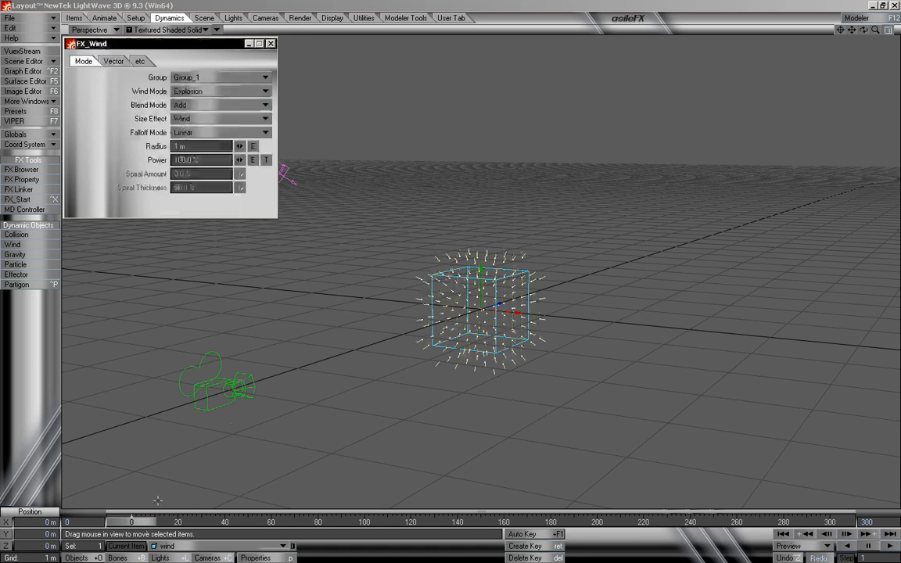
mouse_move(143, 525)
left_mouse_down()
mouse_move(842, 525)
mouse_move(125, 525)
left_mouse_up()
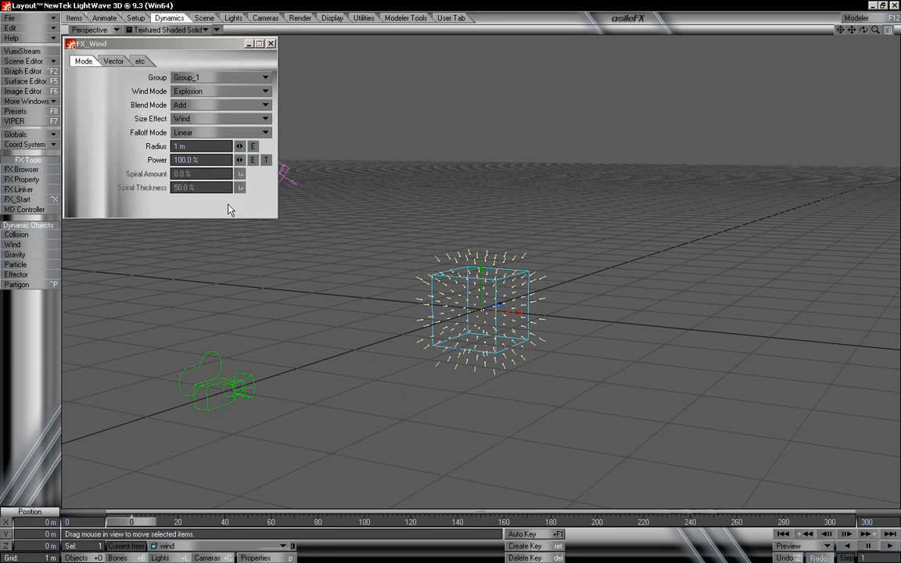
Set the wind effector's radius to 3 m without creating a motion key, and preview the particles
left_click(202, 146)
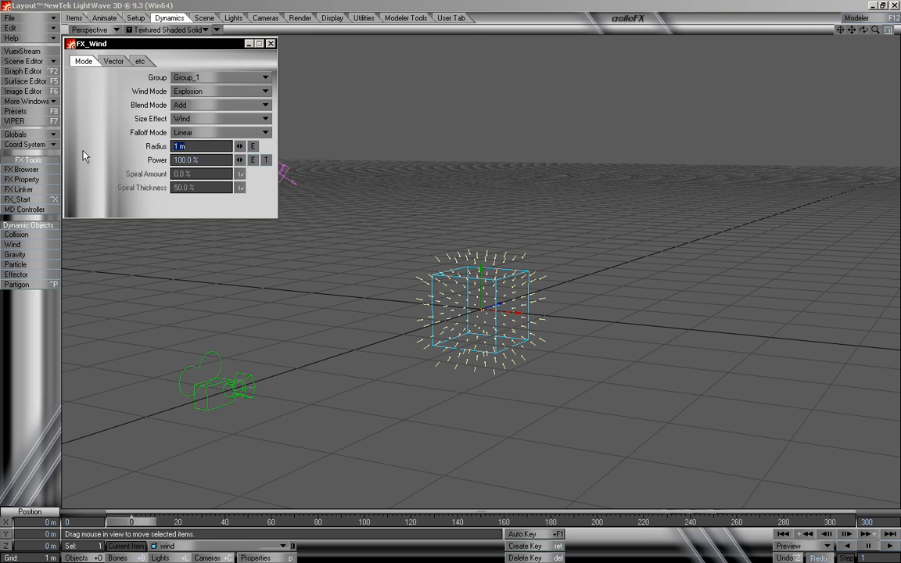
type("3")
key("Tab")
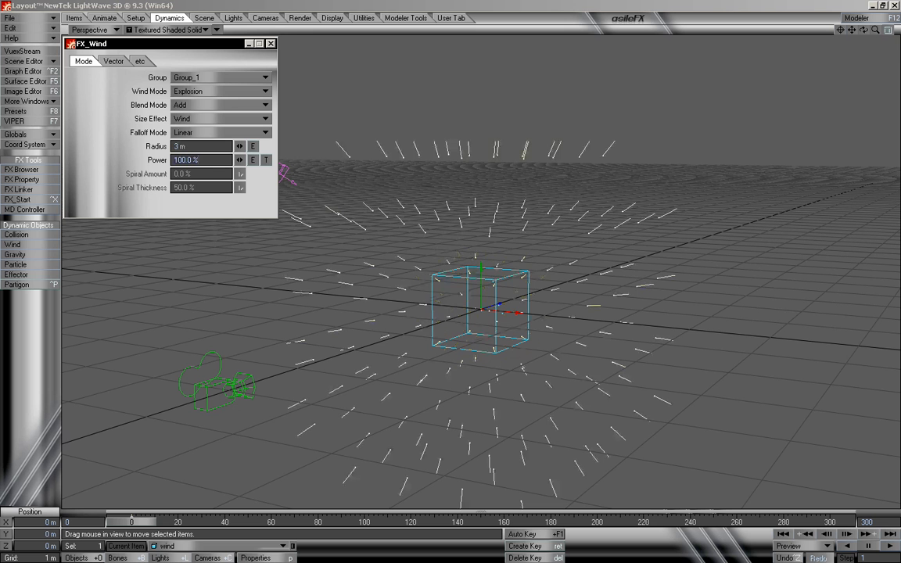
key("Return")
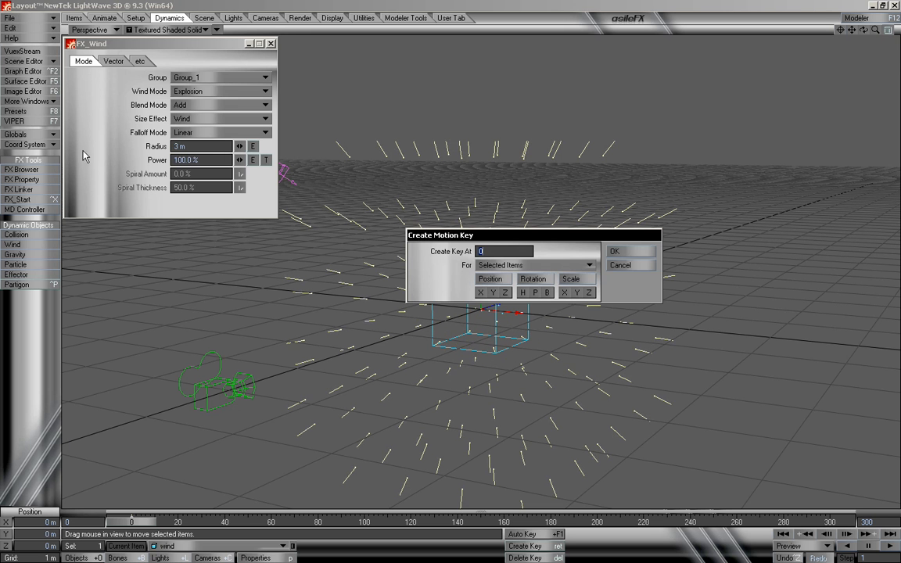
left_click(624, 266)
left_click_drag(144, 525, 125, 524)
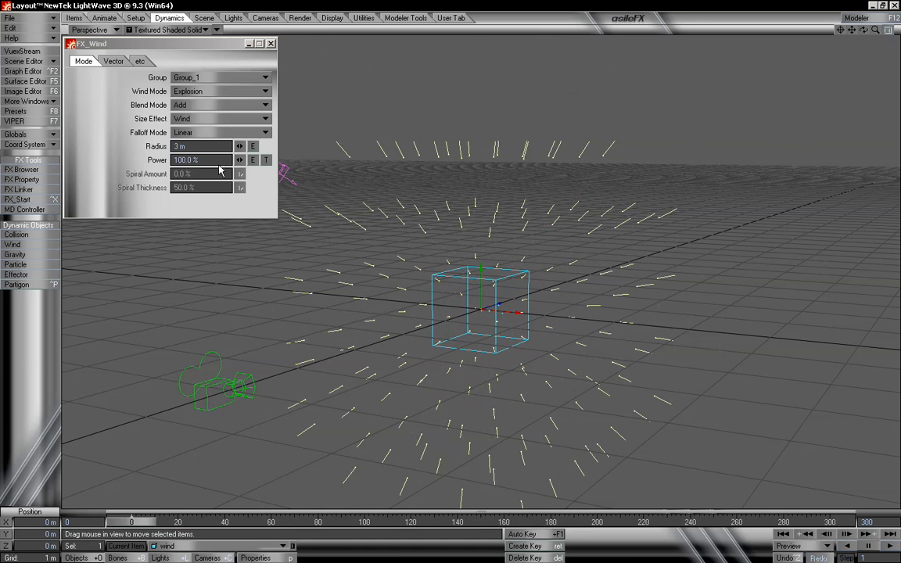
Set the explosion wind's power to 200% and preview the particles along the timeline
left_click_drag(211, 160, 137, 161)
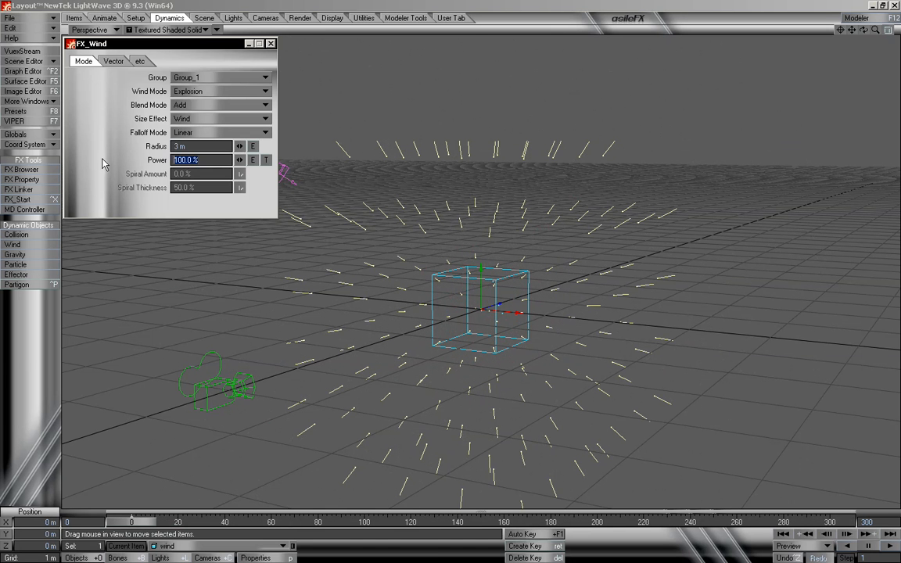
left_click(114, 61)
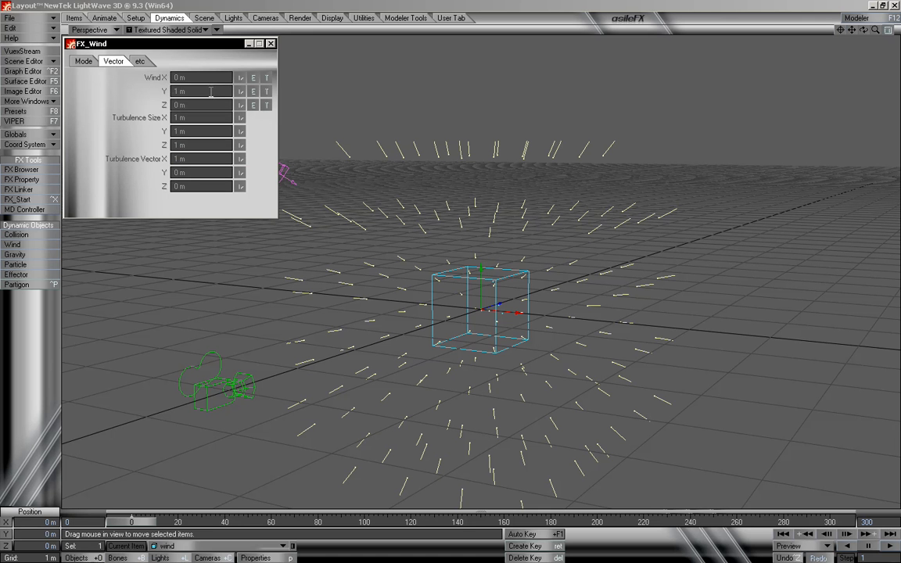
left_click(84, 63)
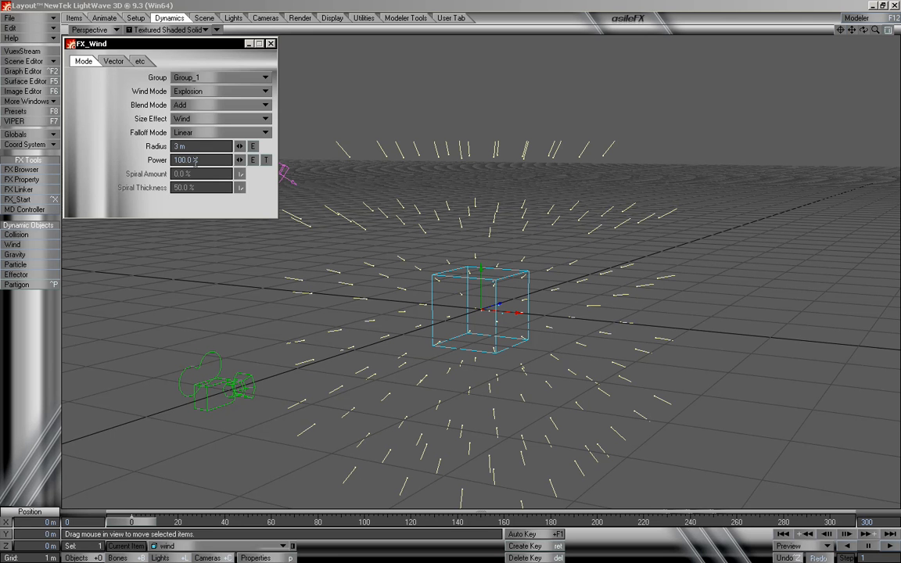
left_click_drag(201, 159, 105, 169)
type("200")
key("Return")
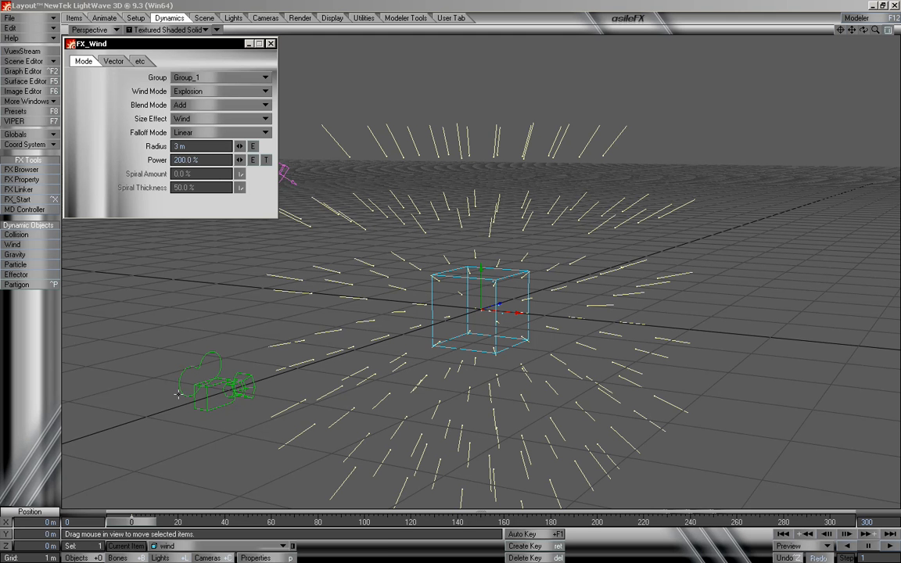
left_click_drag(140, 529, 119, 523)
Set the explosion wind's power back to 100% and preview the particles along the timeline
key("Tab")
type("100")
key("Return")
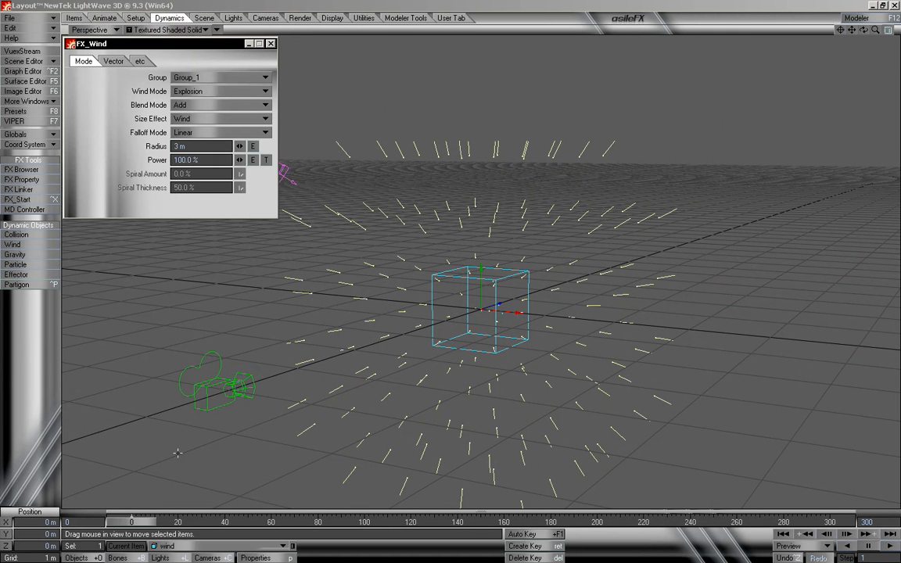
mouse_move(135, 524)
left_mouse_down()
mouse_move(832, 524)
mouse_move(134, 524)
left_mouse_up()
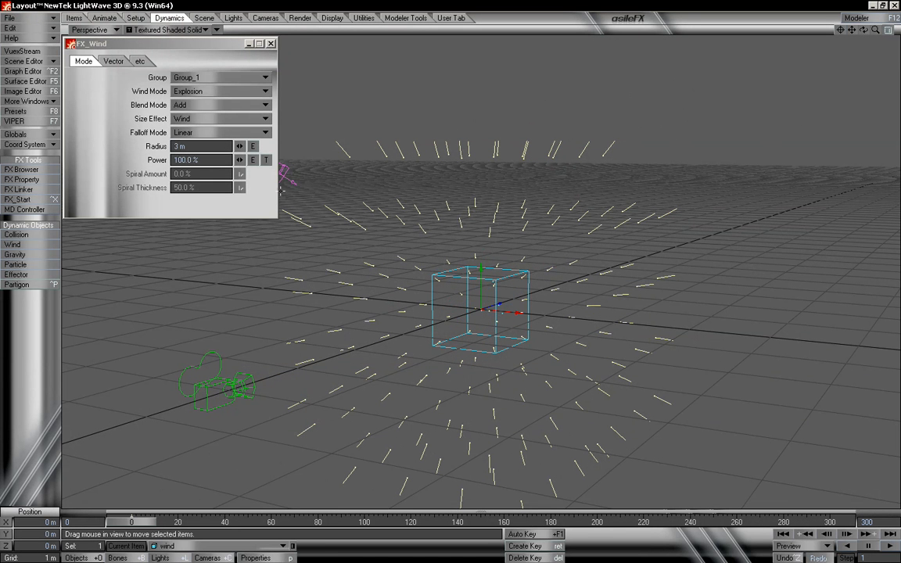
Set the wind effector's mode to Rotation(y) and preview the swirling particles along the timeline
left_click(204, 92)
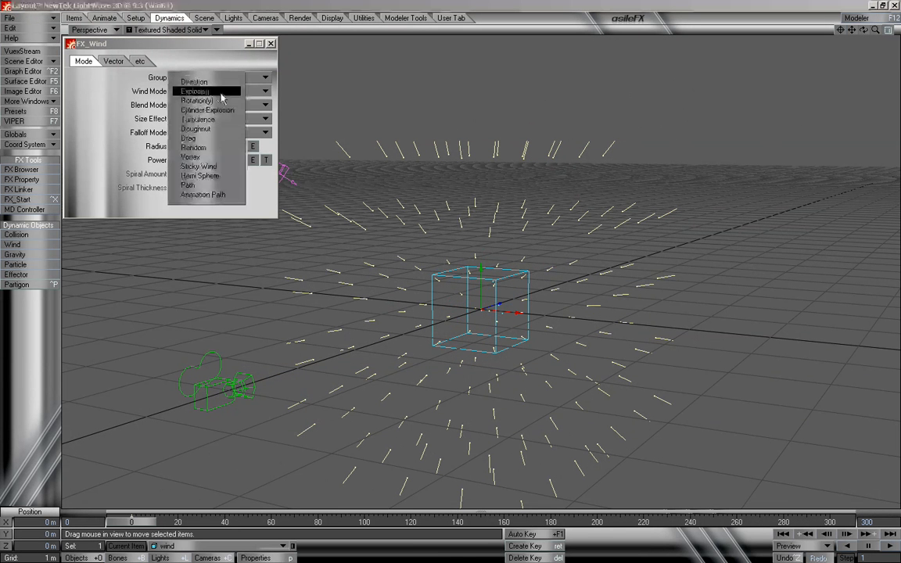
left_click(221, 91)
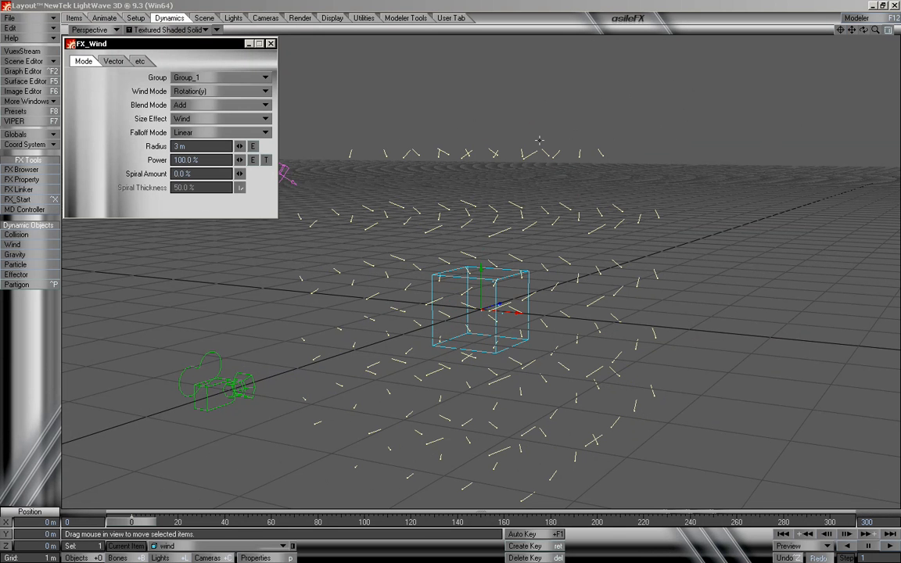
mouse_move(112, 521)
left_mouse_down()
mouse_move(832, 522)
mouse_move(121, 522)
left_mouse_up()
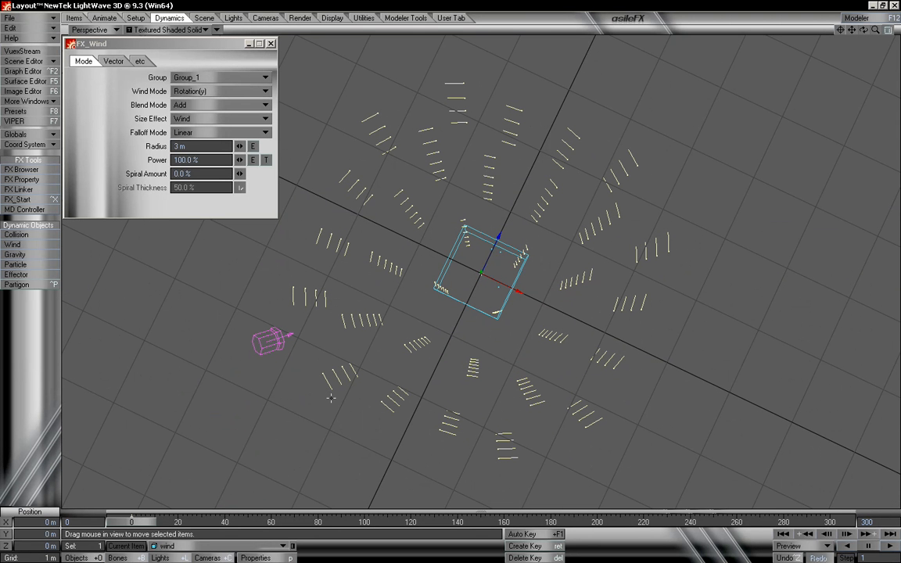
left_click_drag(143, 525, 125, 522)
Raise the wind effector above the emitter to about 1.4 m in Y and preview the particles
mouse_move(863, 30)
left_mouse_down()
mouse_move(864, 21)
mouse_move(864, 29)
left_mouse_up()
left_click_drag(481, 273, 482, 190)
left_click_drag(865, 30, 856, 22)
left_click_drag(481, 229, 483, 227)
key("ctrl+z")
right_click_drag(583, 250, 583, 231)
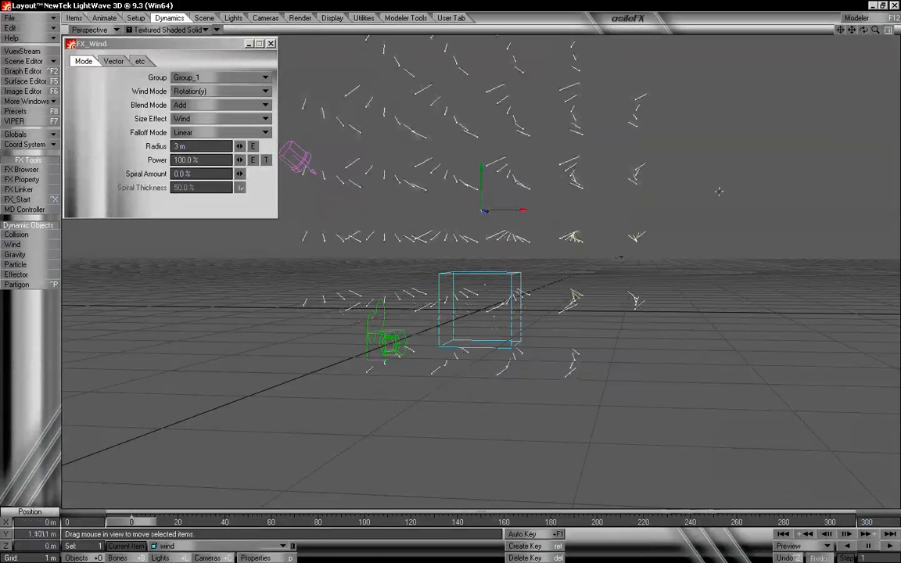
mouse_move(864, 30)
left_mouse_down()
mouse_move(857, 45)
mouse_move(852, 38)
left_mouse_up()
mouse_move(143, 526)
left_mouse_down()
mouse_move(830, 522)
mouse_move(130, 522)
left_mouse_up()
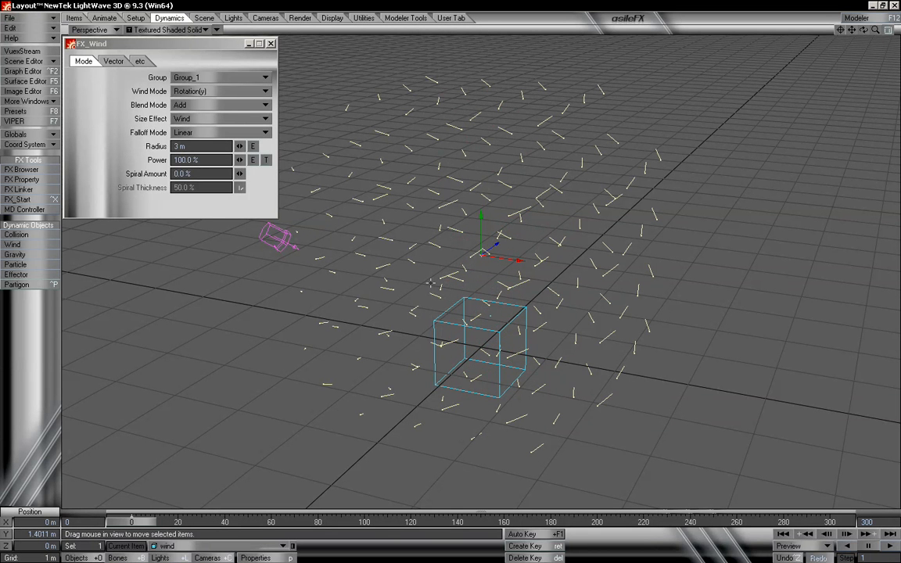
Try pitching the wind effector to about -88.3° and preview the particles, and undo the rotation
key("y")
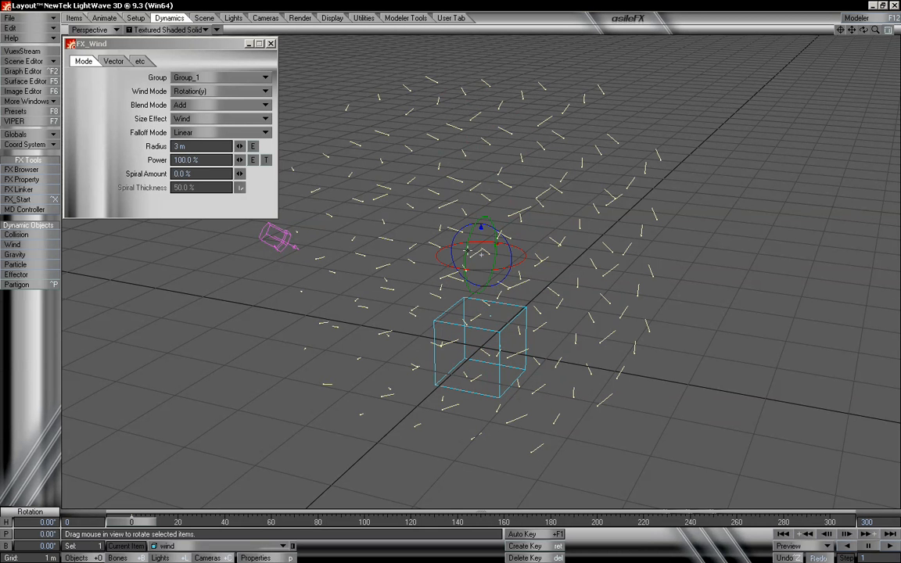
left_click_drag(466, 252, 467, 317)
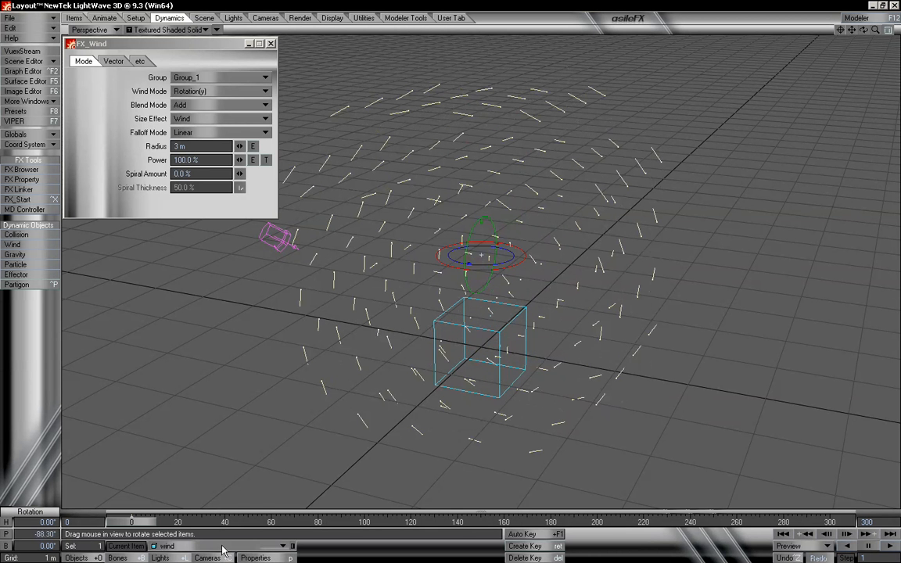
mouse_move(157, 523)
left_mouse_down()
mouse_move(818, 523)
mouse_move(151, 524)
left_mouse_up()
key("ctrl+z")
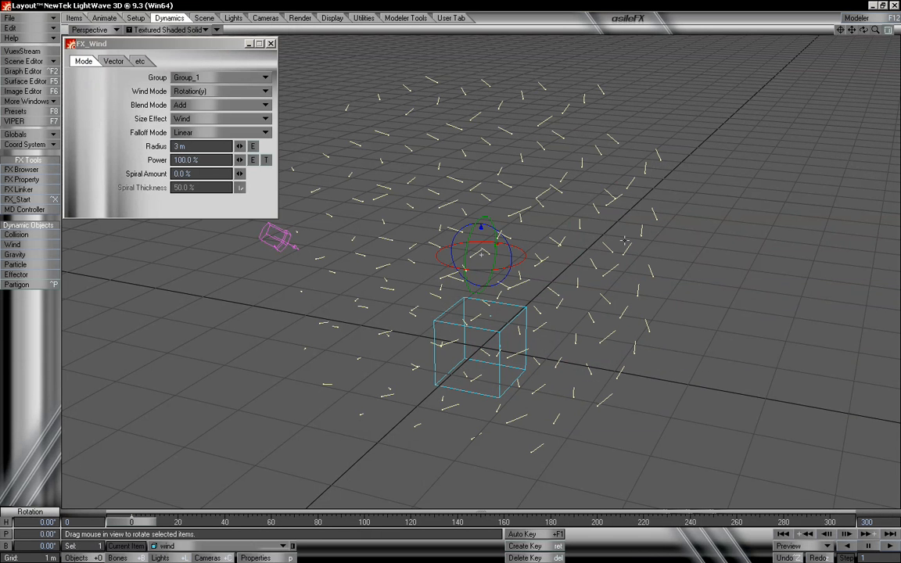
Set the wind effector's mode to Cylinder-Explosion
left_click_drag(864, 30, 863, 9)
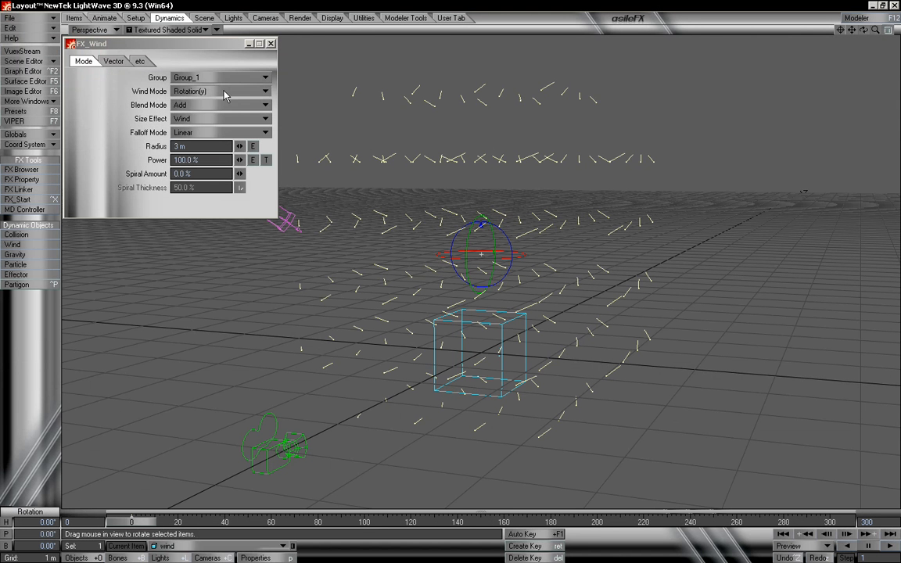
left_click(225, 92)
left_click(235, 95)
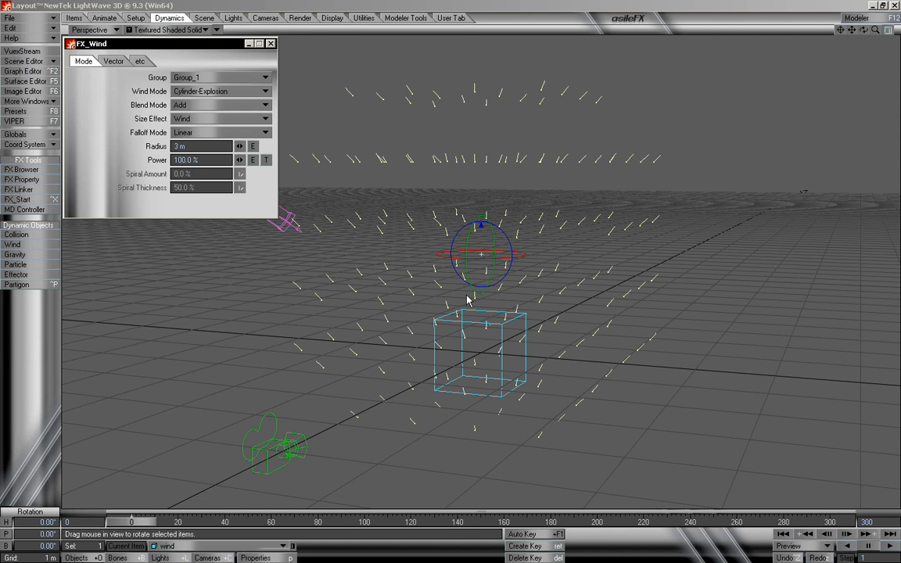
Lower the wind effector to about 366 mm in Y and preview the particles along the timeline
left_click(481, 226)
key("t")
left_click_drag(481, 219, 481, 291)
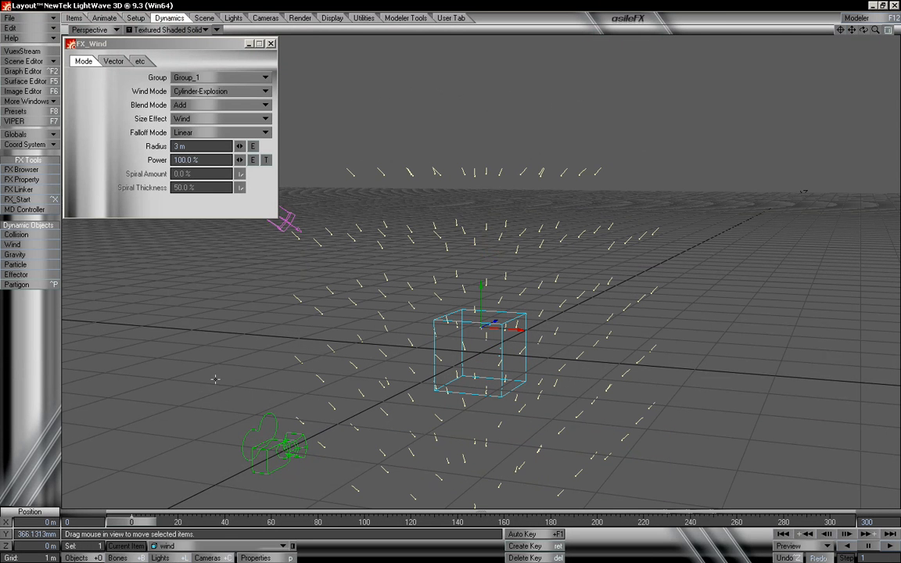
left_click_drag(139, 525, 119, 522)
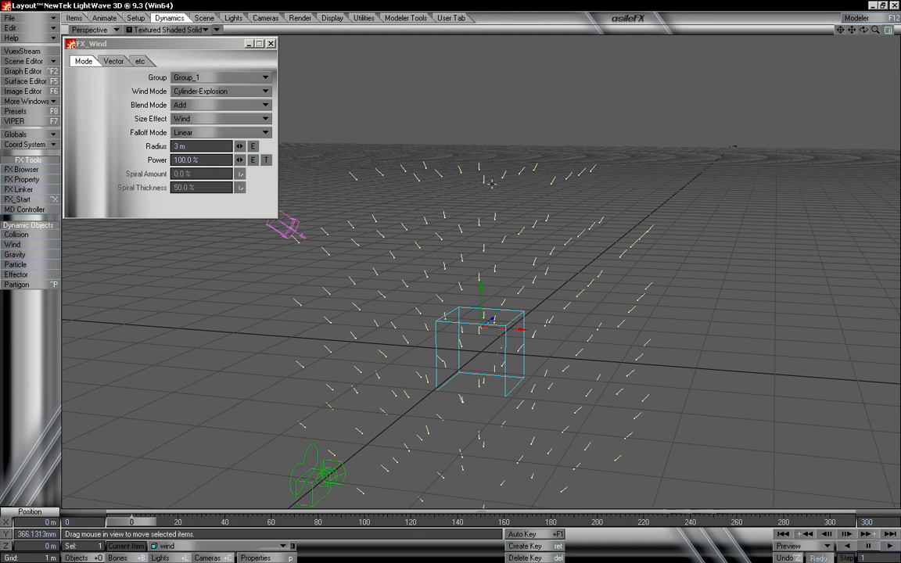
Set the Cylinder-Explosion wind's power to 500%
left_click(202, 159)
type("500")
key("Return")
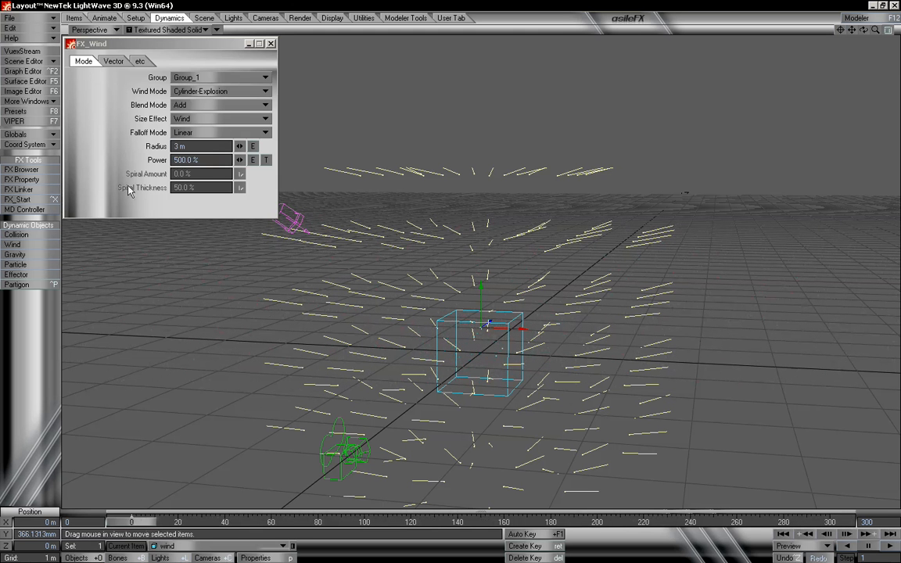
Set the wind effector's mode to Turbulence and preview the particles from several angles, keeping the Linear falloff
left_click(252, 91)
left_click(250, 97)
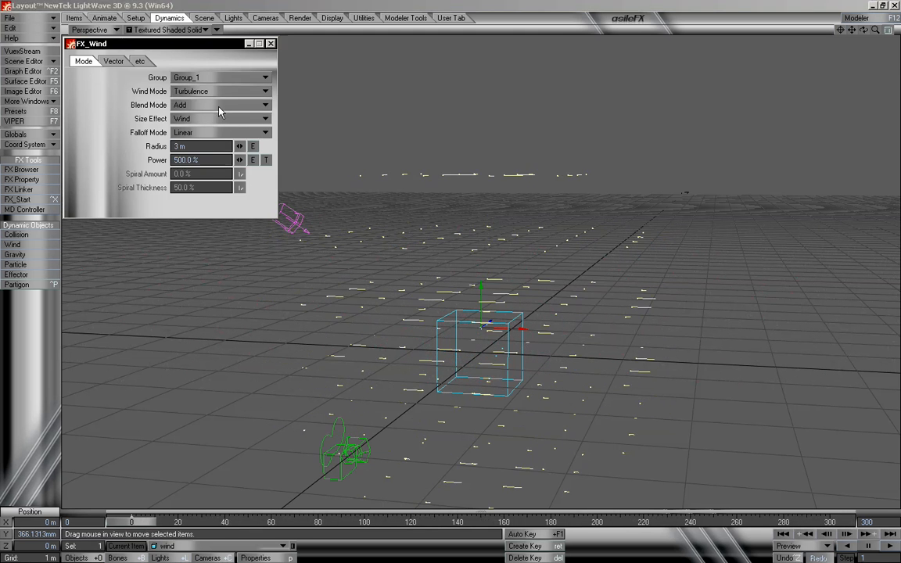
mouse_move(147, 524)
left_mouse_down()
mouse_move(751, 522)
mouse_move(131, 523)
left_mouse_up()
left_click_drag(840, 29, 855, 35)
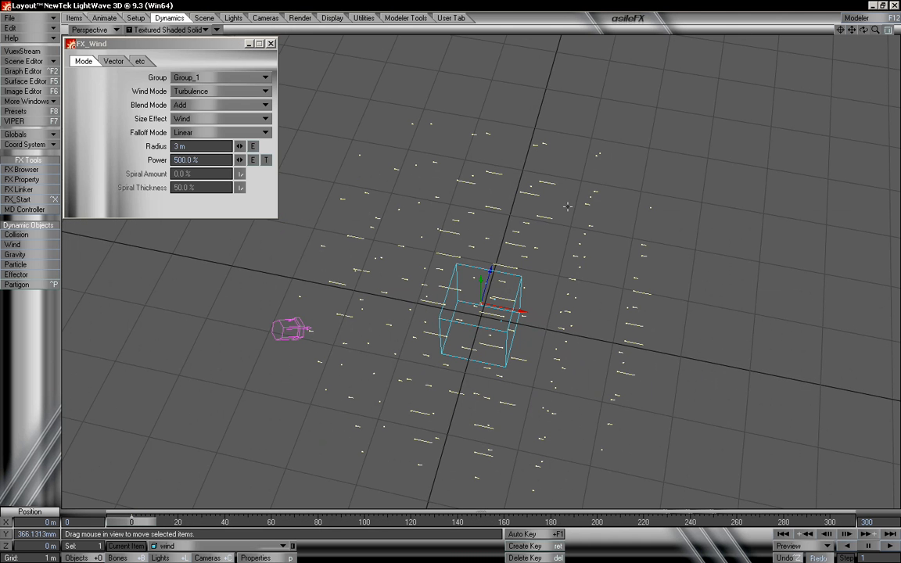
mouse_move(130, 525)
left_mouse_down()
mouse_move(598, 523)
mouse_move(131, 522)
left_mouse_up()
left_click_drag(864, 30, 861, 71)
left_click(268, 133)
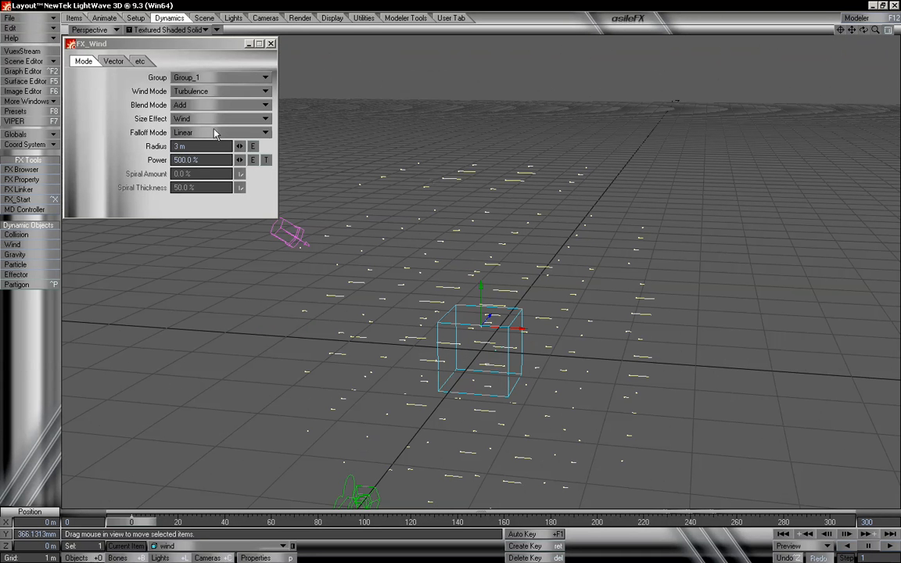
Set the wind effector's mode to Doughnut and preview the particles along the timeline
left_click(209, 91)
left_click(219, 100)
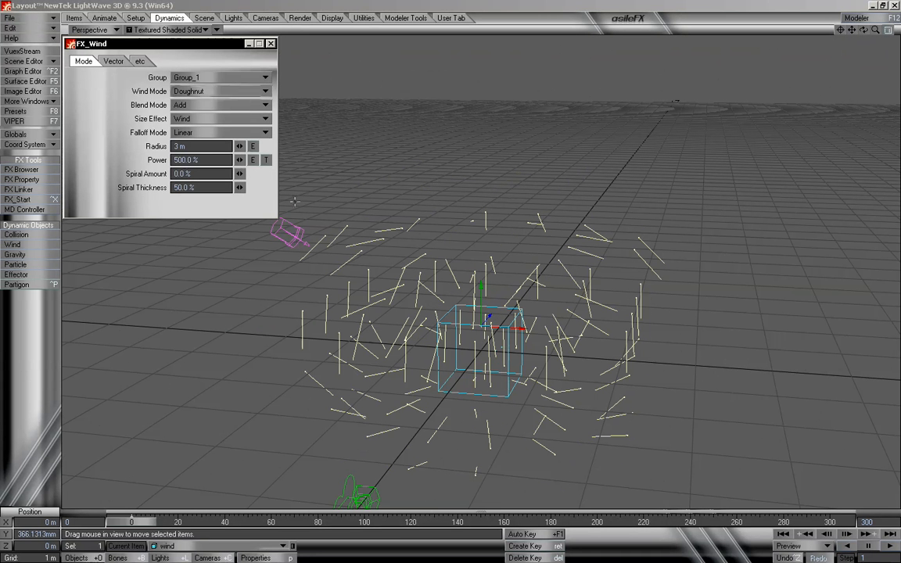
mouse_move(142, 523)
left_mouse_down()
mouse_move(320, 523)
mouse_move(131, 523)
left_mouse_up()
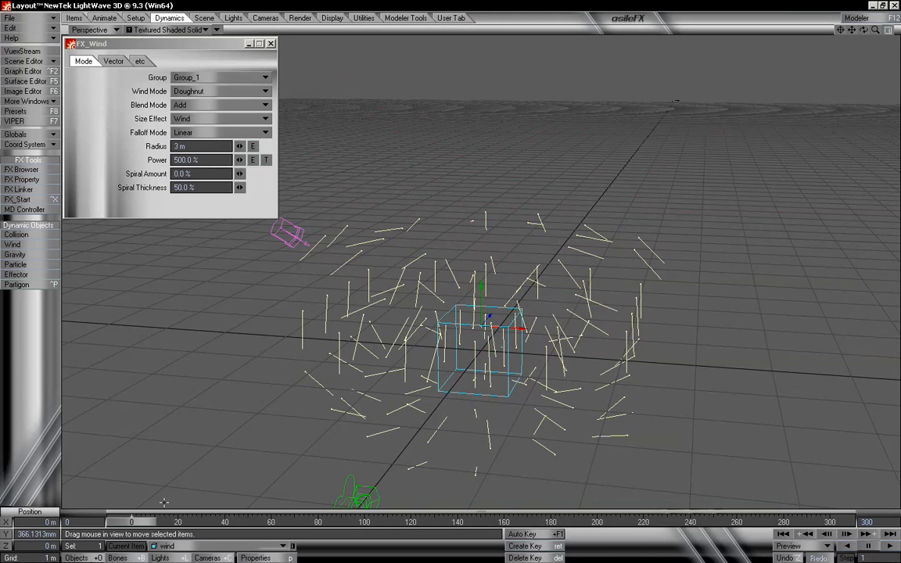
mouse_move(866, 33)
left_mouse_down()
mouse_move(878, 62)
mouse_move(891, 64)
mouse_move(868, 36)
left_mouse_up()
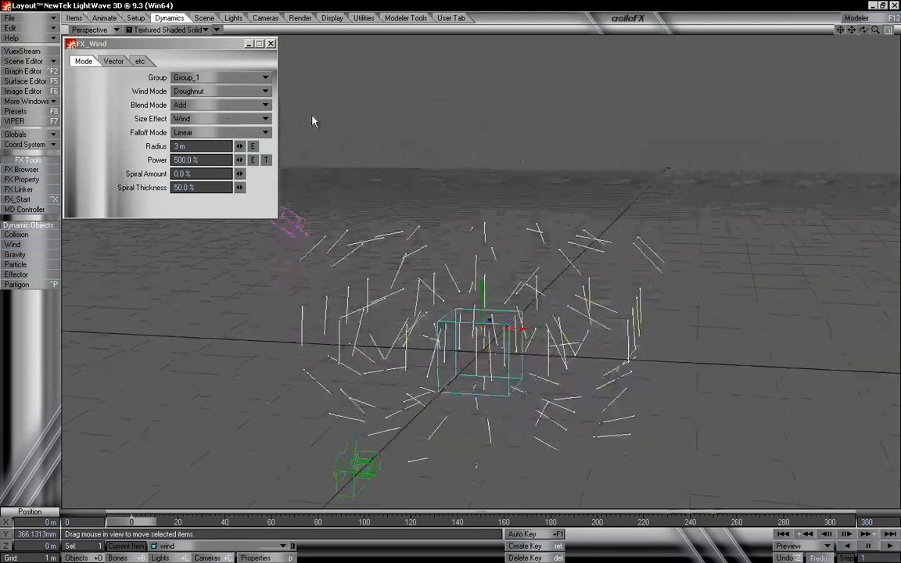
Set the Doughnut wind's power to 100% and preview the particles again from another angle
type("100")
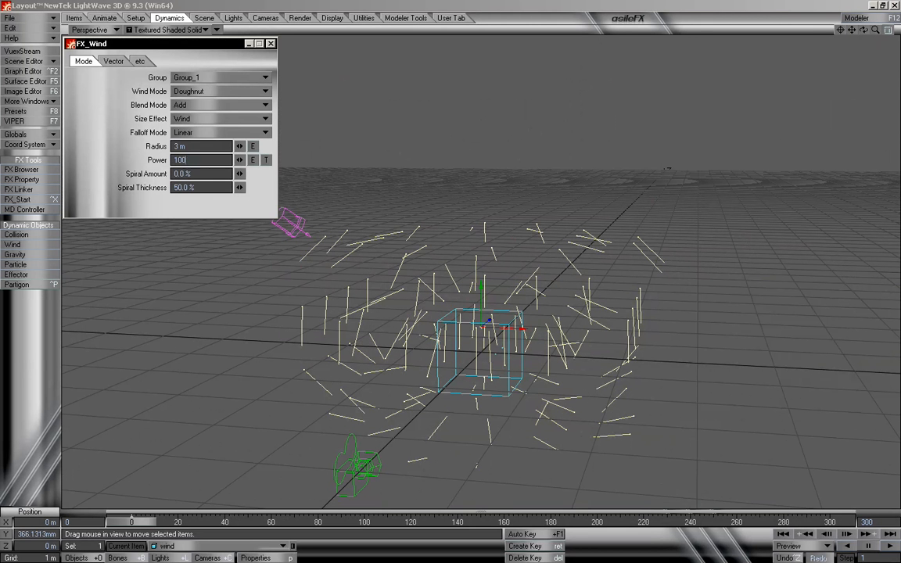
key("Tab")
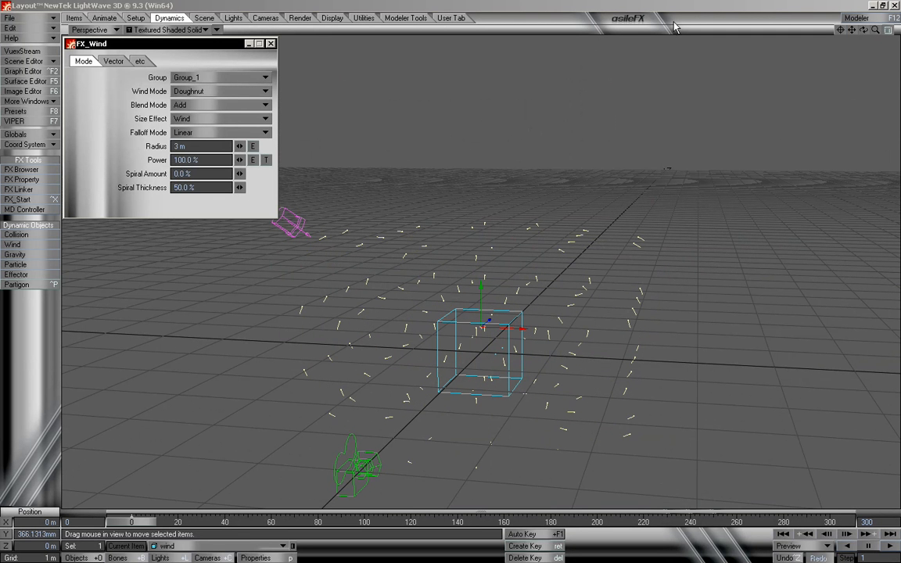
mouse_move(870, 30)
left_mouse_down()
mouse_move(870, 39)
mouse_move(871, 30)
left_mouse_up()
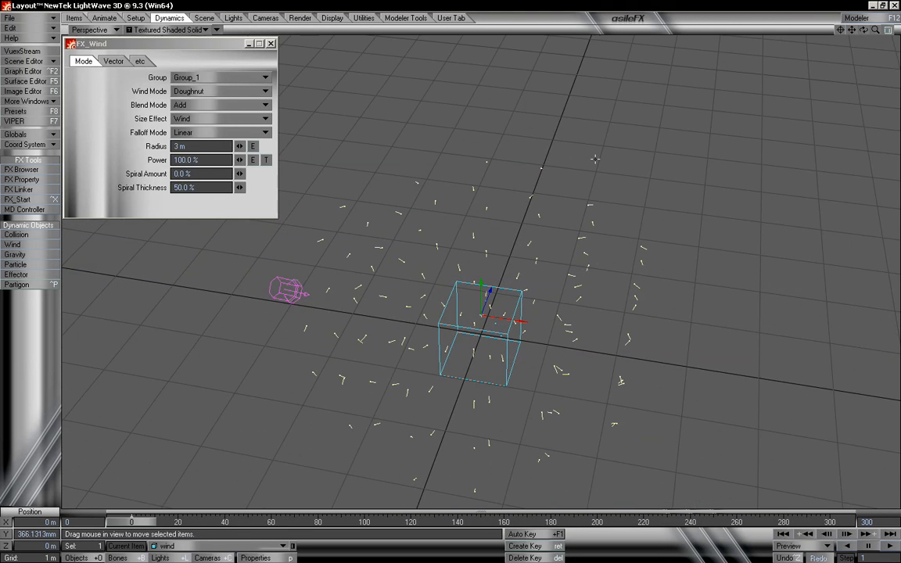
mouse_move(124, 522)
left_mouse_down()
mouse_move(609, 522)
mouse_move(123, 522)
left_mouse_up()
left_click_drag(868, 33, 870, 24)
Move the wind effector to about -1.4 m in X, then back to about 24 mm in X and -159 mm in Z
left_click_drag(626, 361, 402, 415)
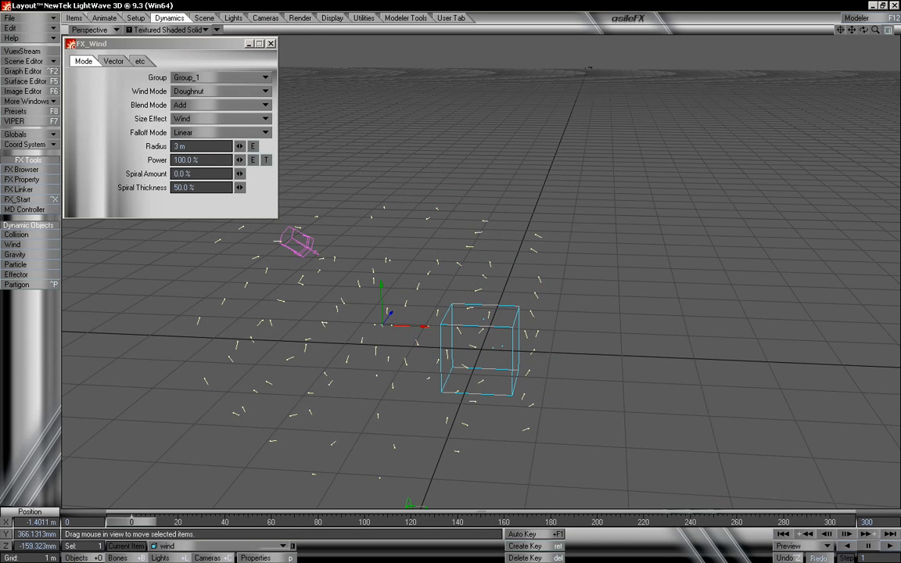
left_click_drag(437, 324, 429, 324)
left_click_drag(864, 29, 805, 53)
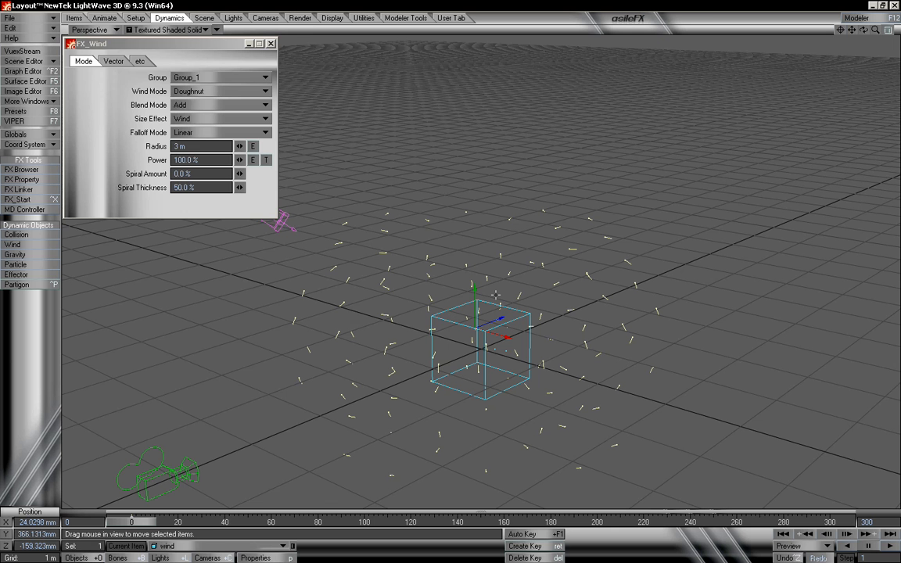
left_click_drag(863, 30, 866, 33)
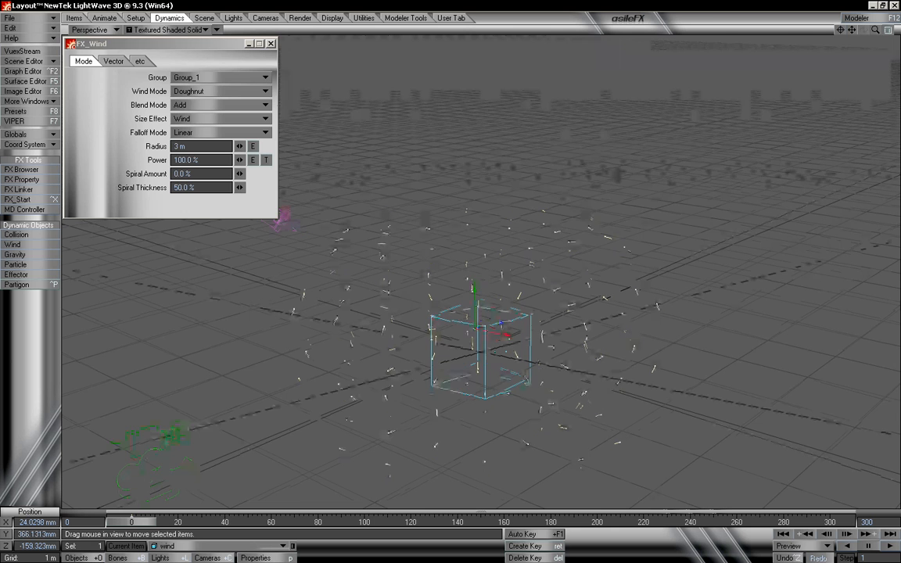
Try stretching and resizing the Doughnut wind effector, preview the particles, and undo the scale changes
key("h")
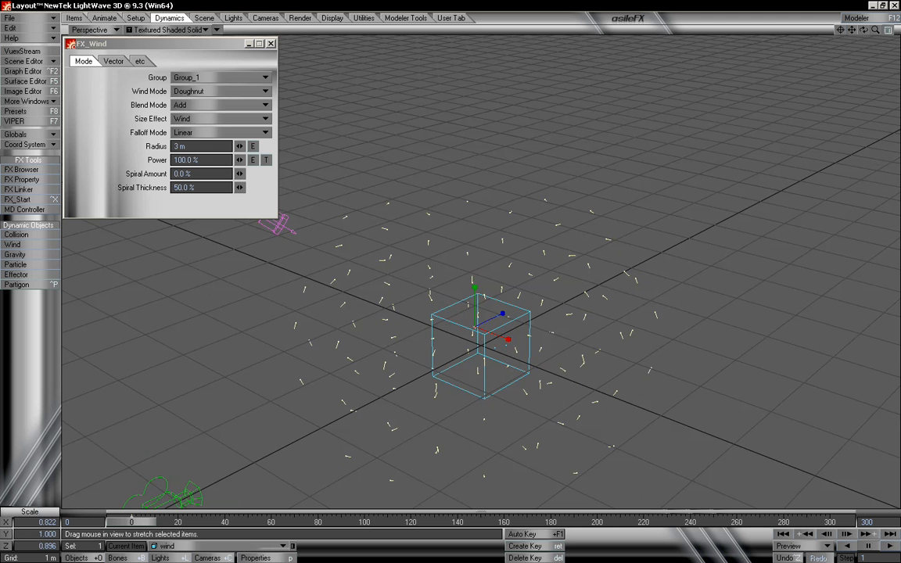
left_click_drag(548, 297, 607, 235)
key("ctrl+z")
key("space")
key("space")
key("space")
left_click_drag(596, 252, 866, 251)
mouse_move(130, 523)
left_mouse_down()
mouse_move(374, 522)
mouse_move(133, 520)
left_mouse_up()
key("ctrl+z")
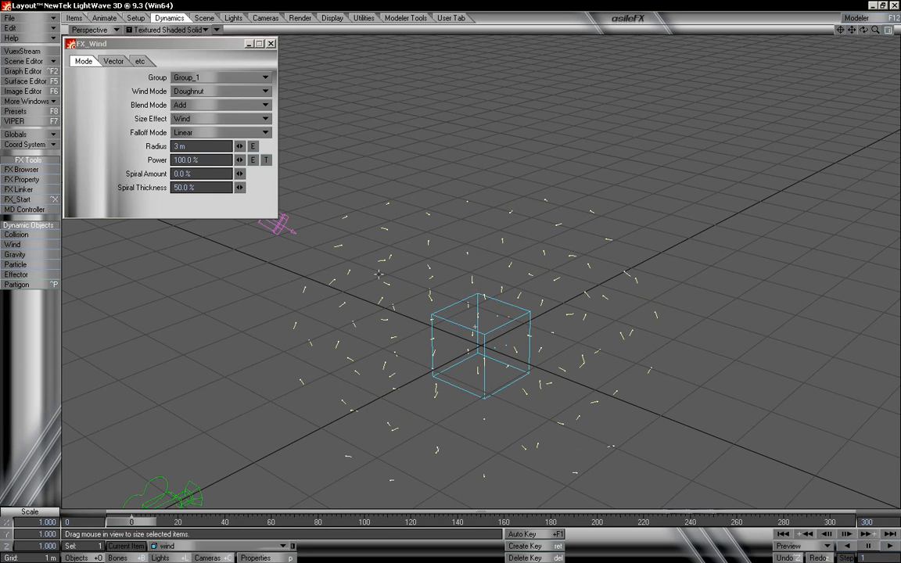
Set the wind effector's mode to Drag, keeping the 3 m radius, and preview the particles
left_click(190, 146)
mouse_move(131, 523)
left_mouse_down()
mouse_move(830, 522)
mouse_move(132, 521)
left_mouse_up()
left_click(234, 91)
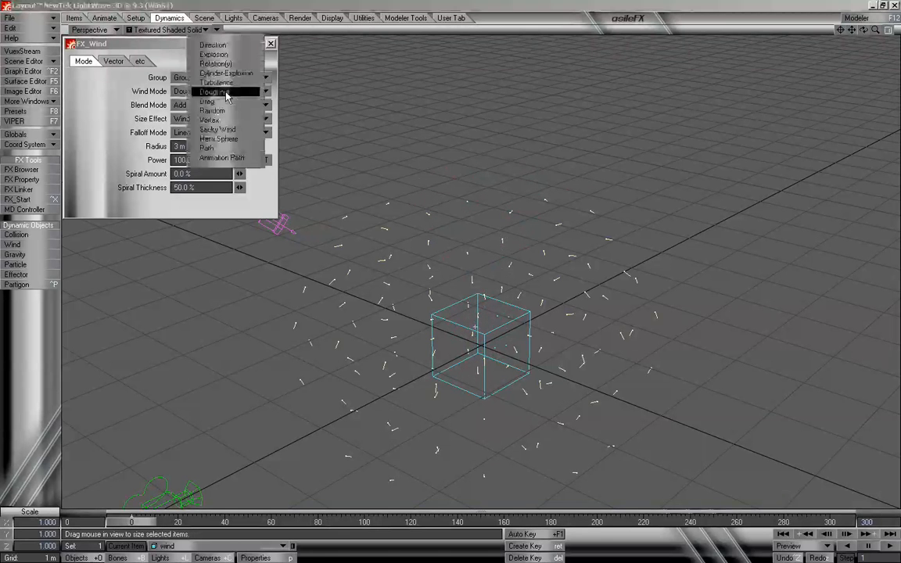
left_click(237, 103)
mouse_move(128, 522)
left_mouse_down()
mouse_move(360, 522)
mouse_move(131, 516)
left_mouse_up()
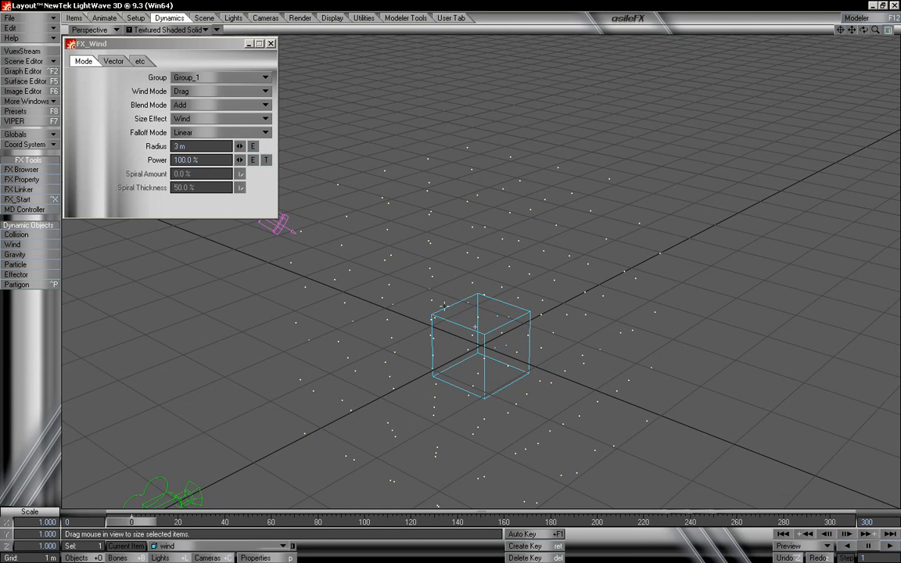
left_click_drag(864, 29, 779, 30)
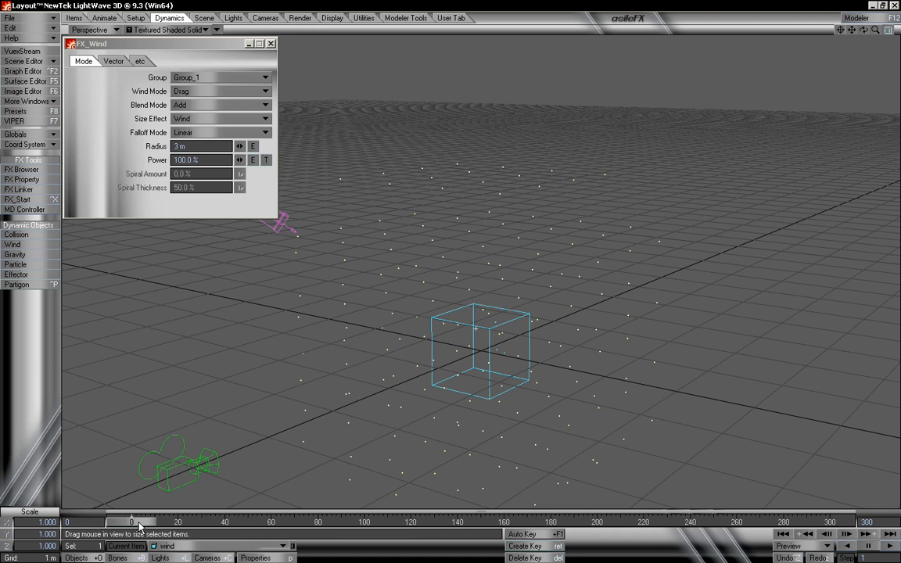
Animate the Drag wind by moving it at frame 300 to about 1.33 m in X and 3.05 m in Z, and preview the particles
left_click_drag(143, 527, 841, 527)
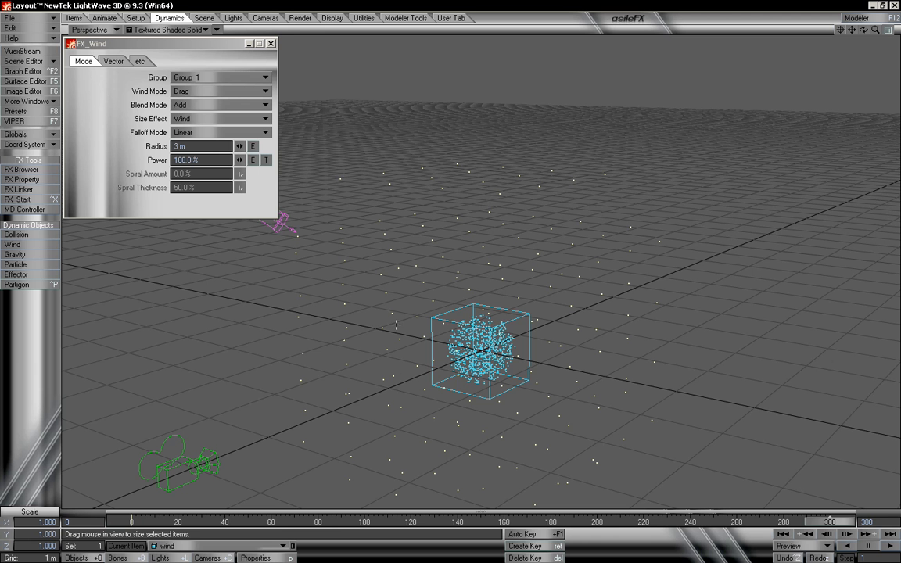
key("t")
left_click_drag(289, 376, 299, 376)
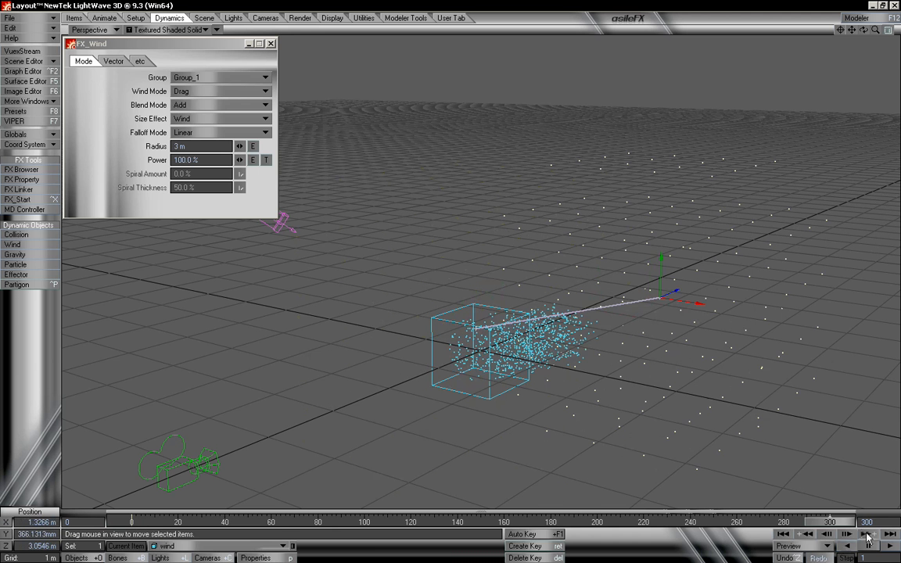
left_click_drag(841, 529, 132, 522)
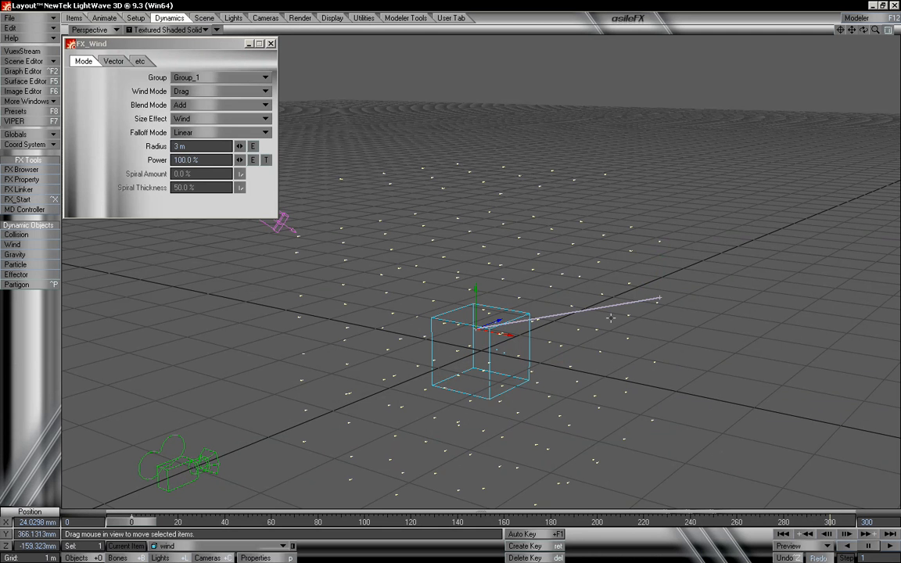
Delete the Drag wind's motion key at frame 300 and return to the first frame
left_click(873, 534)
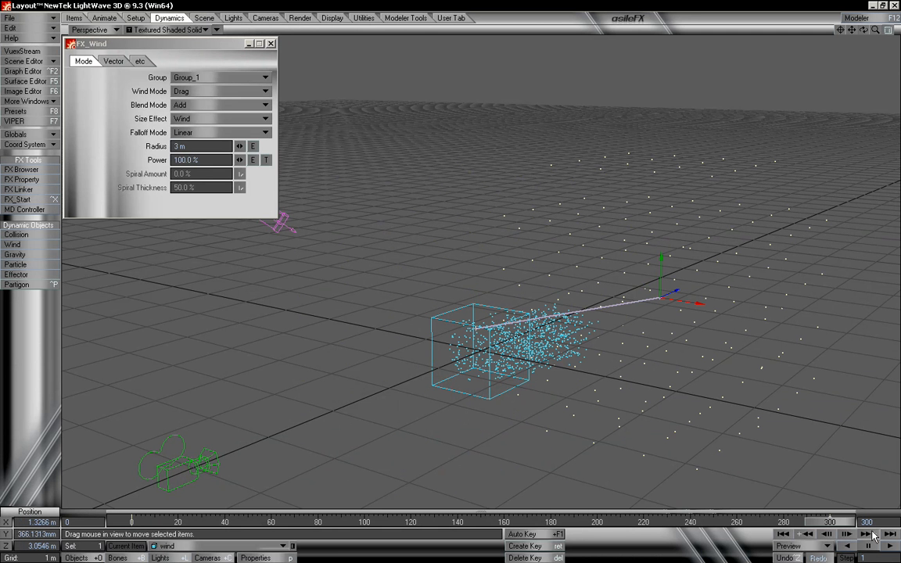
left_click(525, 558)
left_click(623, 251)
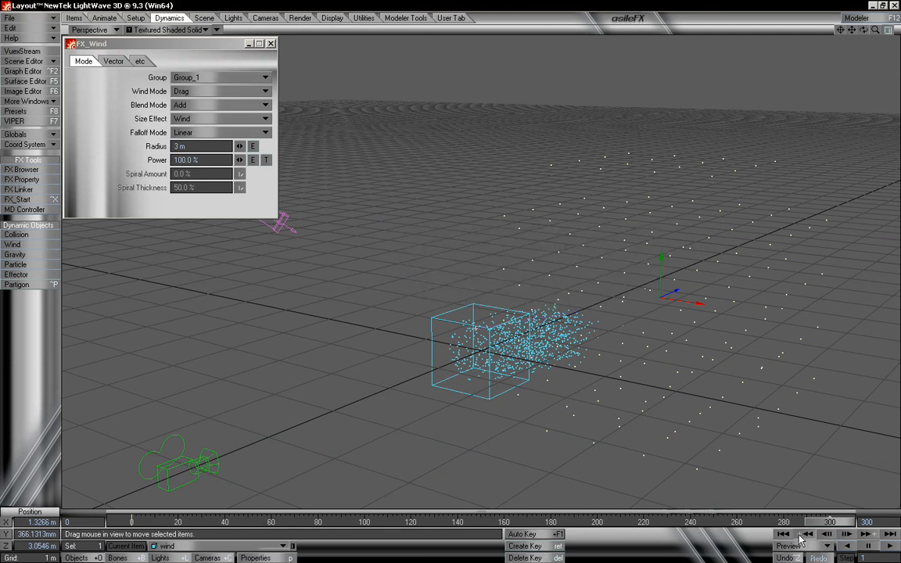
left_click(786, 534)
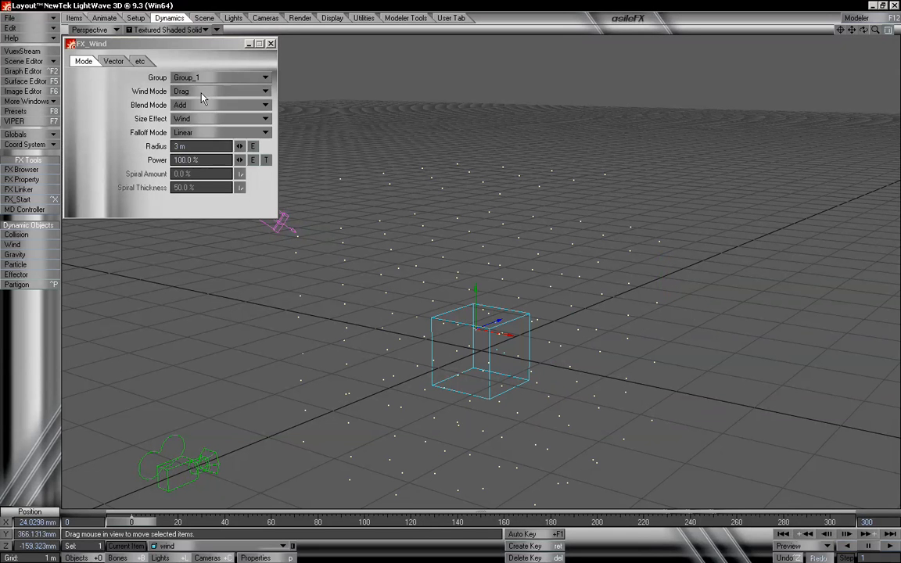
Set the wind effector's mode to Random and preview the particles close up
left_click(181, 91)
left_click(243, 95)
mouse_move(147, 525)
left_mouse_down()
mouse_move(818, 525)
mouse_move(131, 522)
left_mouse_up()
mouse_move(877, 34)
left_mouse_down()
mouse_move(899, 33)
mouse_move(868, 30)
left_mouse_up()
mouse_move(137, 521)
left_mouse_down()
mouse_move(609, 522)
mouse_move(121, 522)
left_mouse_up()
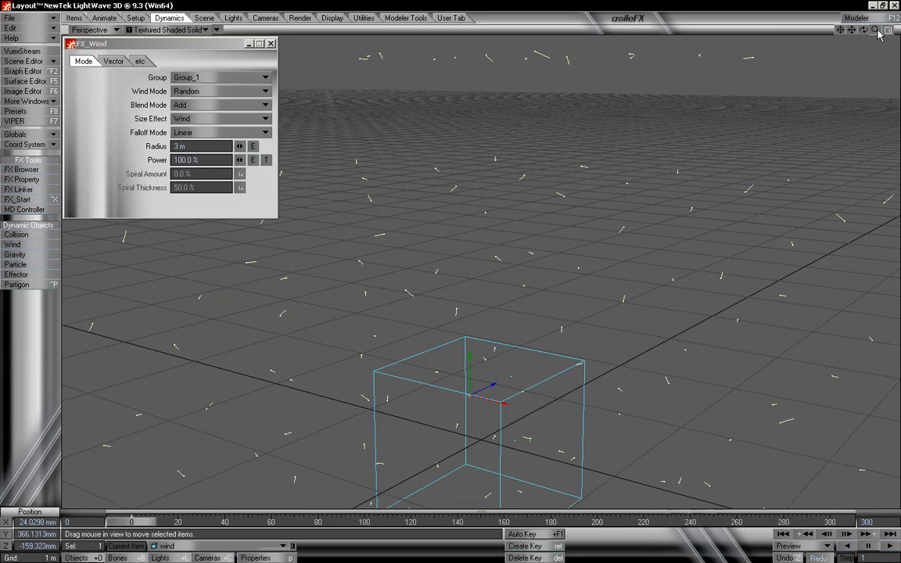
Set the wind effector's mode to Vortex and preview the particles along the timeline
left_click(213, 91)
left_click(187, 98)
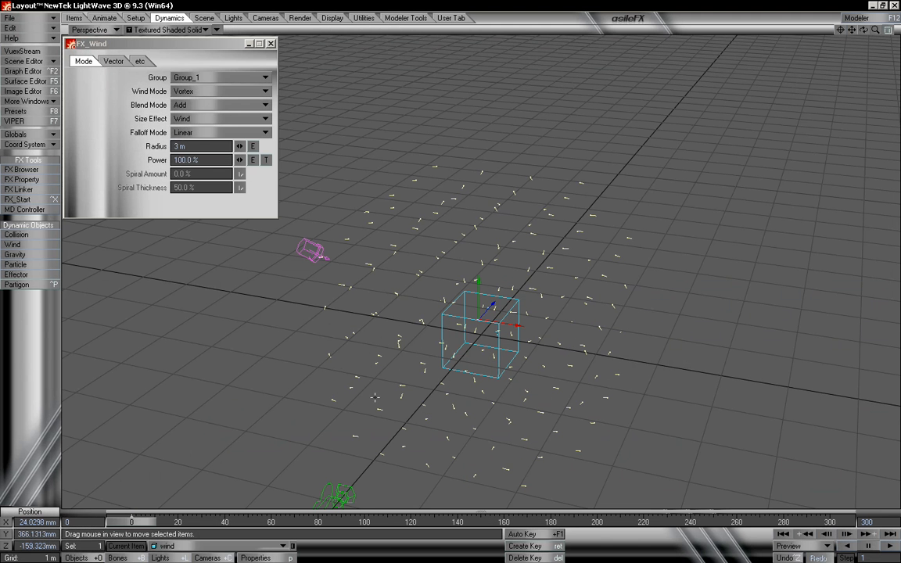
left_click_drag(154, 523, 536, 522)
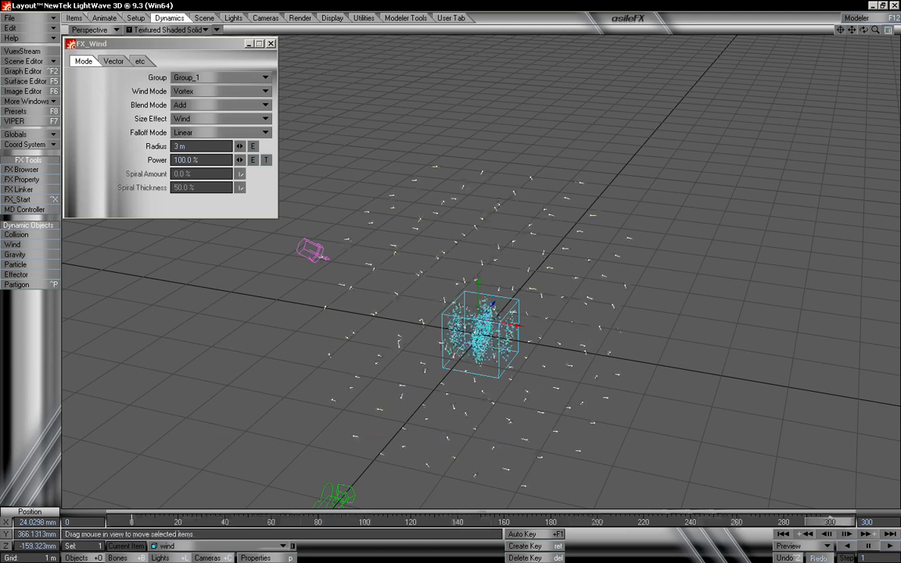
Set the wind effector's mode to Sticky Wind and preview the particles along the timeline
left_click(211, 92)
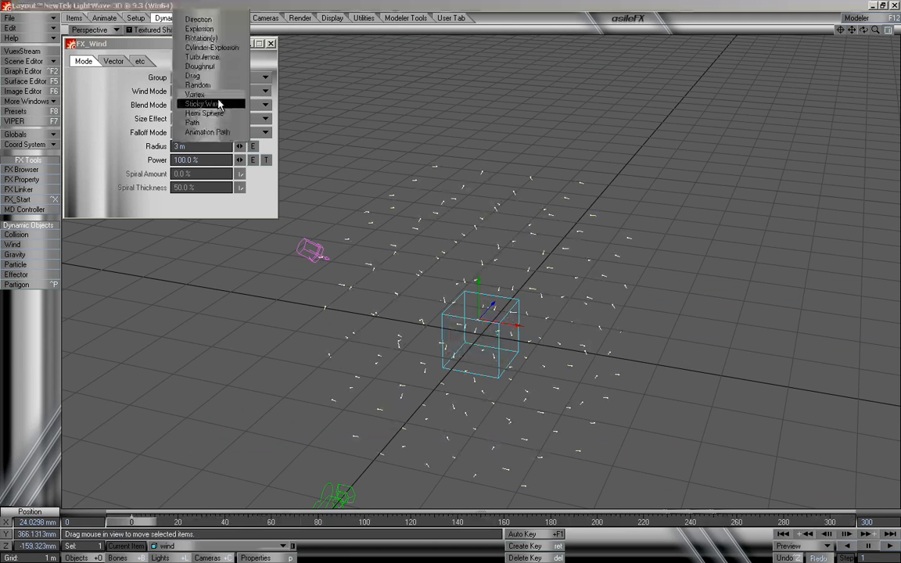
left_click(249, 101)
mouse_move(147, 521)
left_mouse_down()
mouse_move(462, 521)
mouse_move(145, 522)
left_mouse_up()
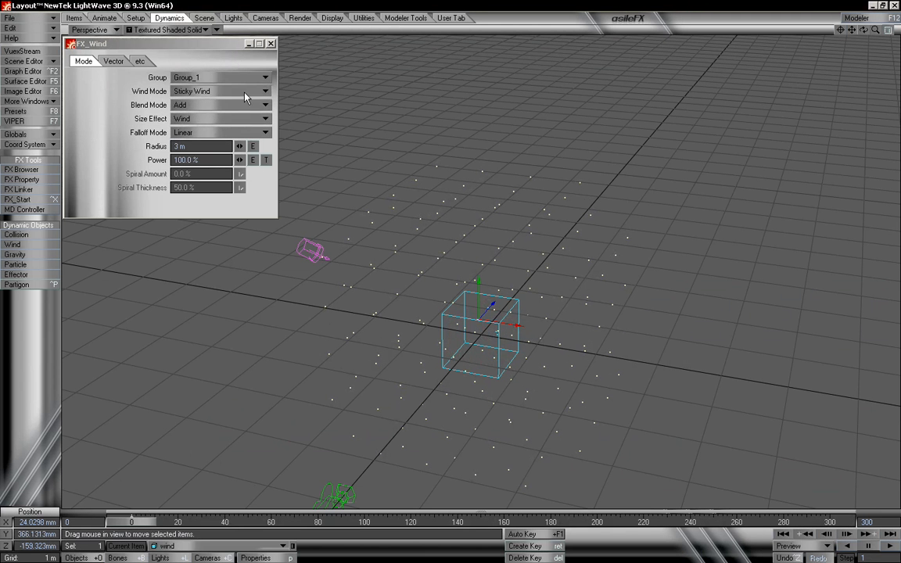
Set the wind effector's mode to Hemi Sphere and preview its particles and wind vectors
left_click(222, 91)
left_click(270, 100)
mouse_move(133, 522)
left_mouse_down()
mouse_move(624, 522)
mouse_move(131, 522)
left_mouse_up()
left_click_drag(864, 30, 786, 74)
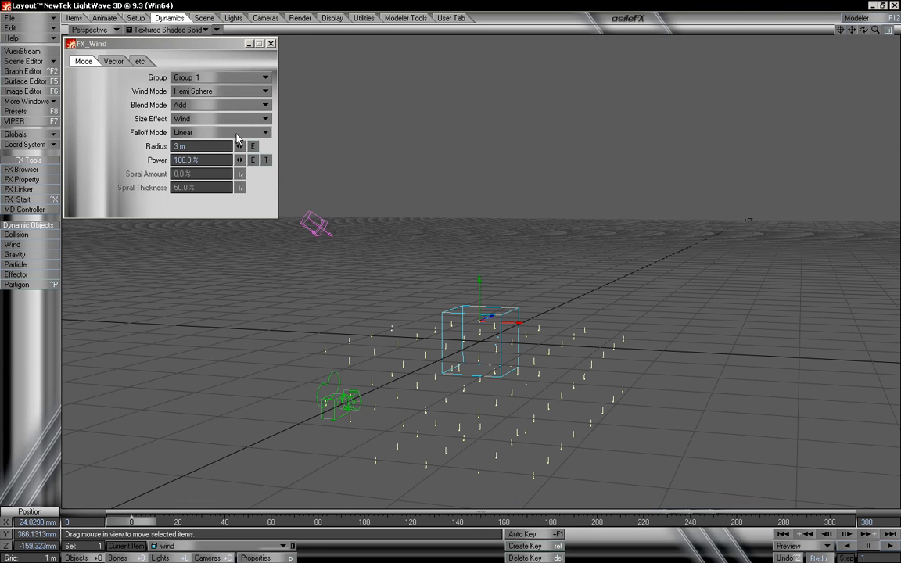
Set the wind effector's mode to Path
left_click(231, 91)
left_click(245, 100)
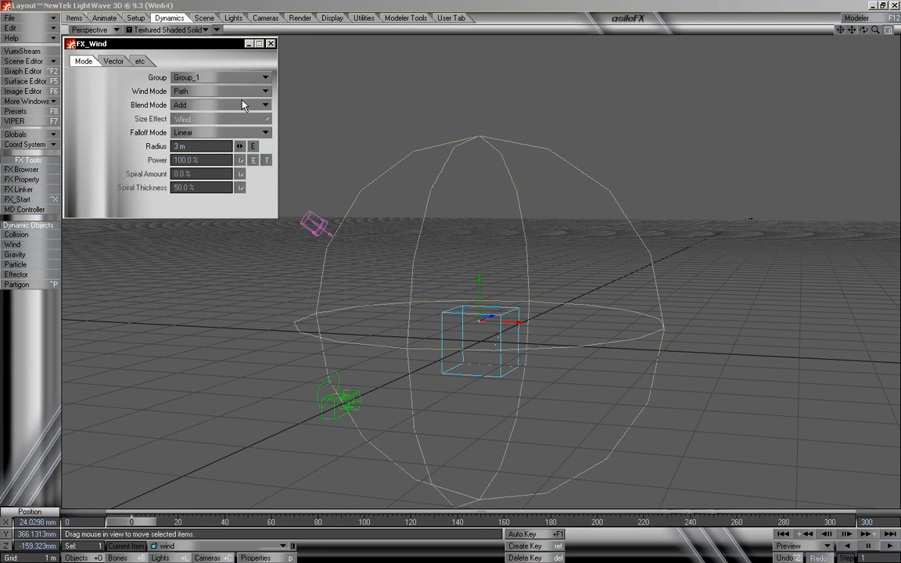
left_click(239, 92)
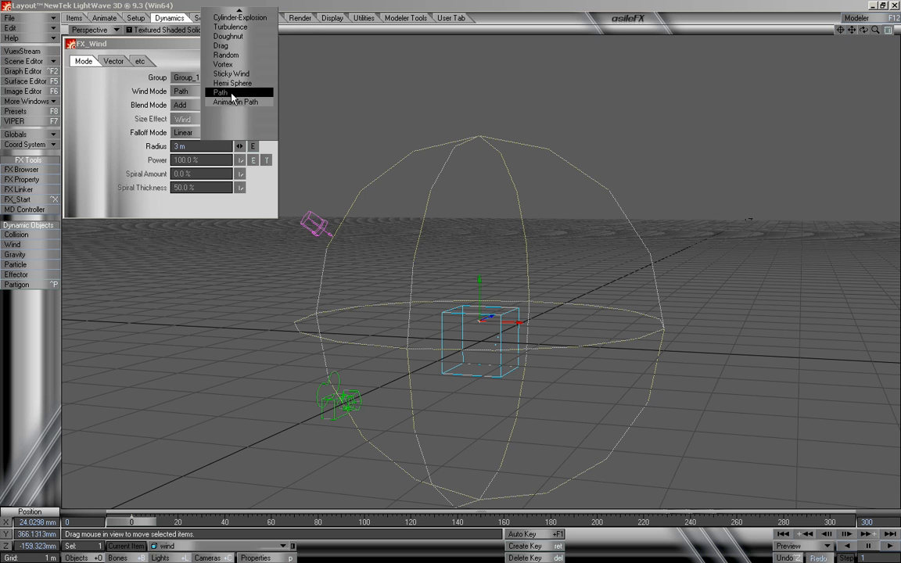
left_click(228, 92)
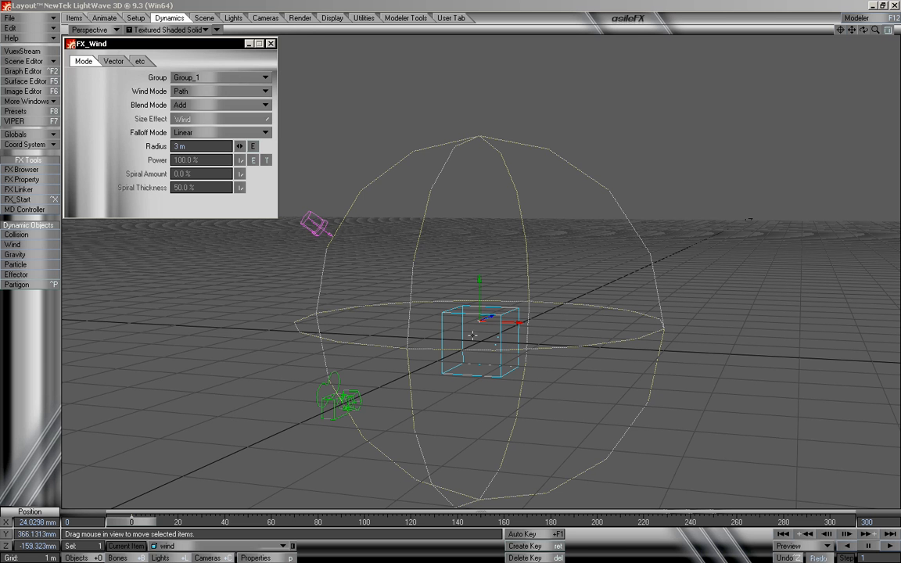
left_click_drag(864, 30, 664, 165)
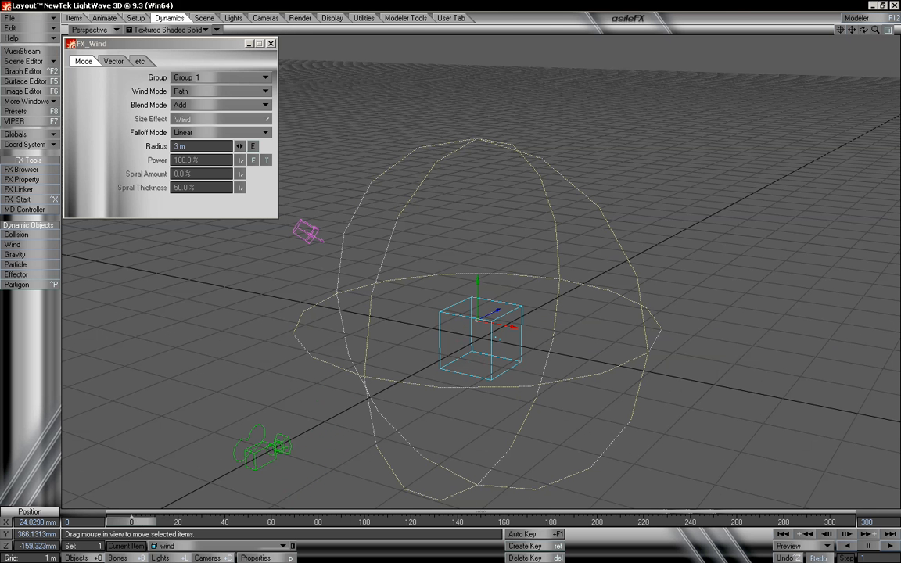
Animate the Path wind by moving it at frame 300 to about -1.49 m in X and 11.25 m in Z, and preview the particles
left_click_drag(147, 523, 851, 525)
left_click_drag(283, 333, 458, 218)
left_click_drag(851, 523, 131, 523)
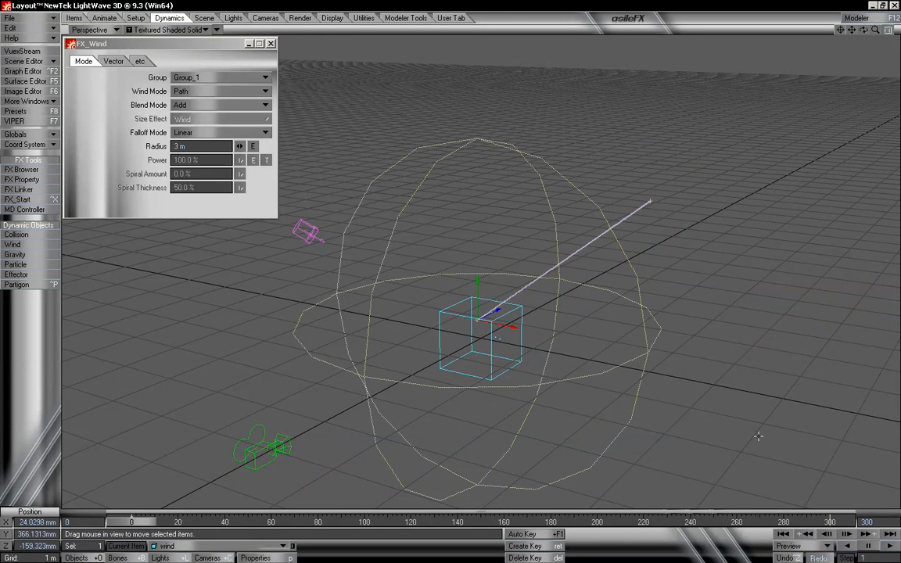
Delete the Path wind's motion key at frame 300
left_click(866, 535)
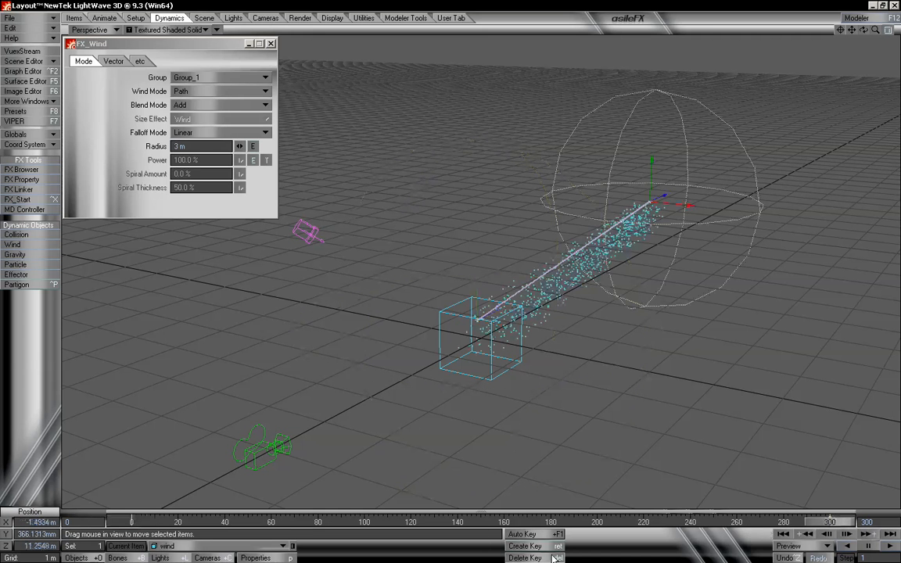
key("Delete")
left_click(636, 251)
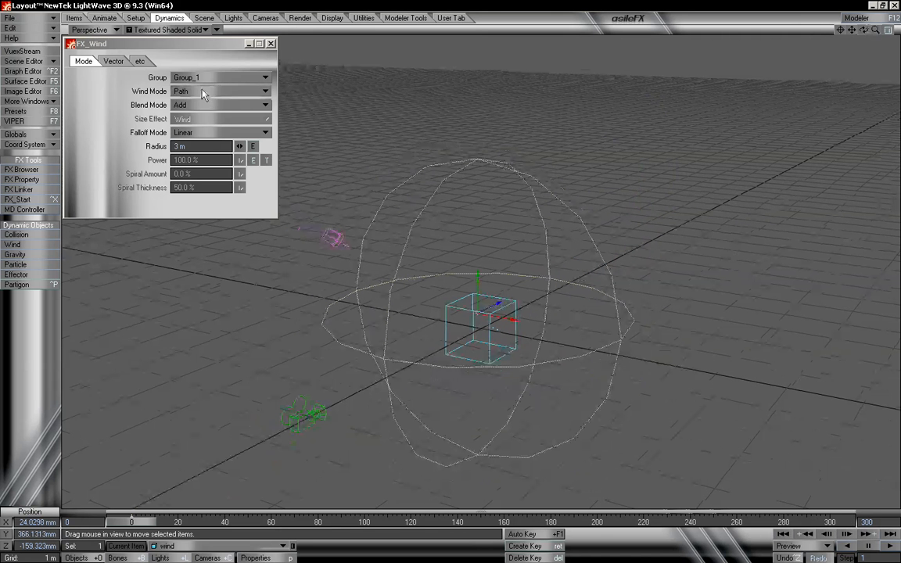
Set the wind effector's mode to Animation Path and have its path items created
left_click(204, 91)
left_click(238, 96)
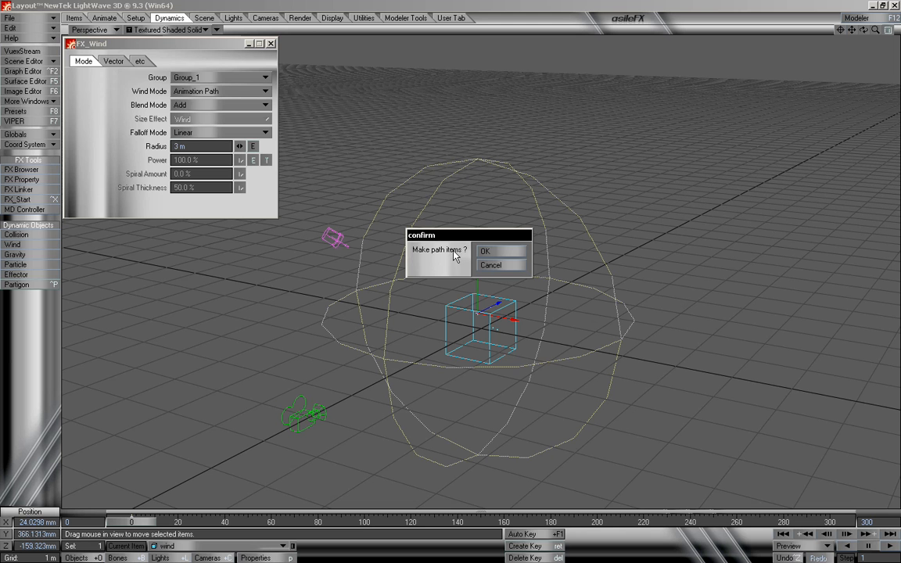
left_click(485, 250)
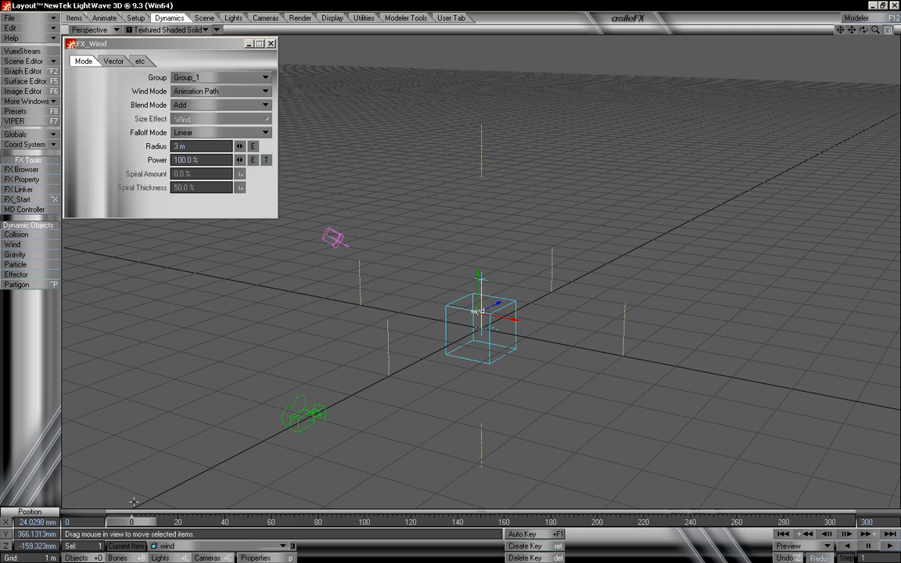
Preview the particles, and raise the second path handle to about 2.03 m in Y
mouse_move(135, 524)
left_mouse_down()
mouse_move(830, 523)
mouse_move(131, 523)
left_mouse_up()
left_click(422, 357)
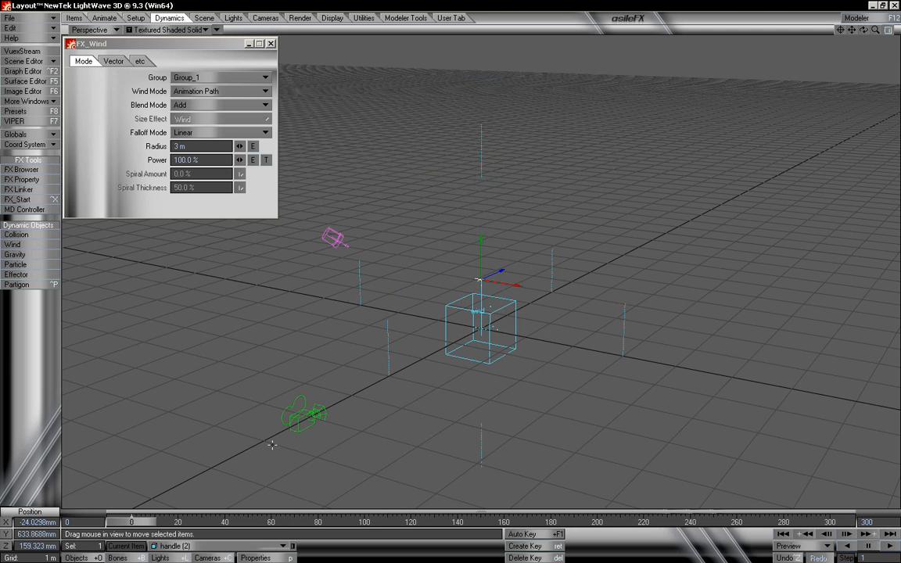
left_click(207, 545)
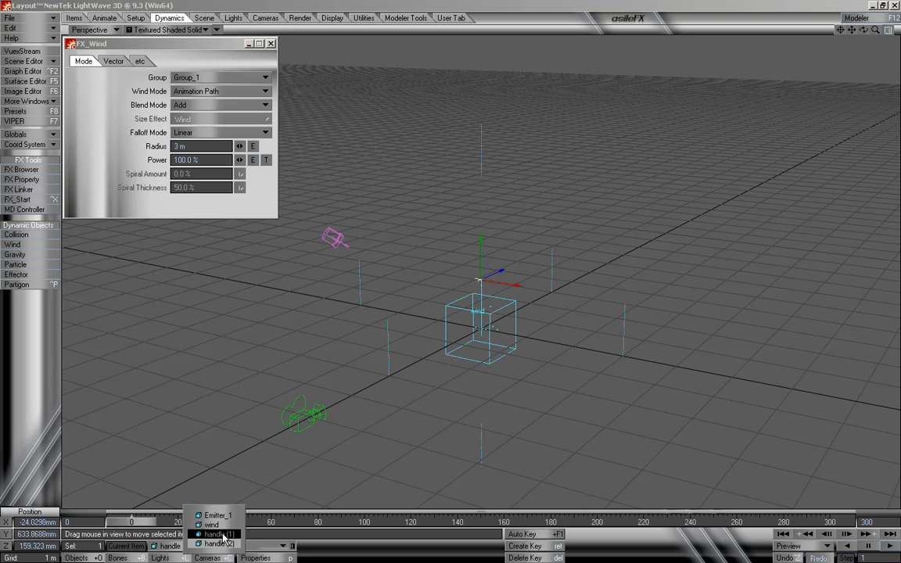
left_click(219, 535)
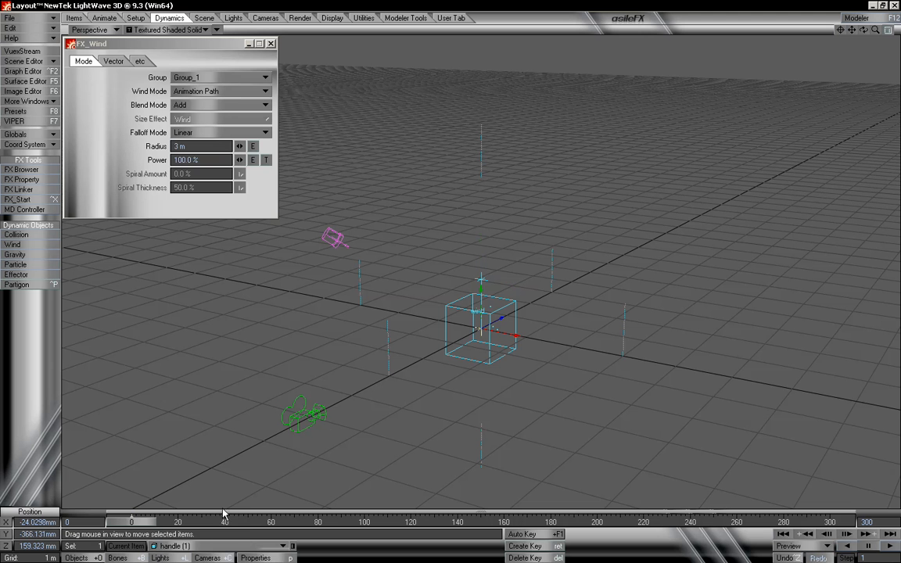
left_click(220, 546)
left_click(223, 556)
right_click_drag(574, 341, 560, 302)
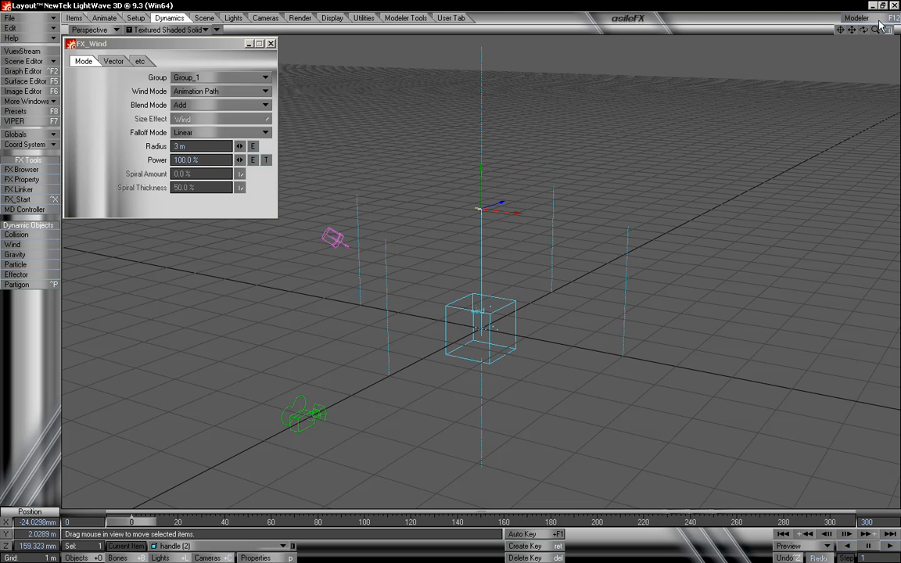
Reposition the second path handle to about 15 mm in X and 254 mm in Z, previewing the particles along the way
mouse_move(864, 29)
left_mouse_down()
mouse_move(813, 24)
mouse_move(889, 33)
mouse_move(852, 44)
mouse_move(863, 41)
mouse_move(863, 52)
mouse_move(864, 42)
left_mouse_up()
left_click_drag(563, 276, 531, 292)
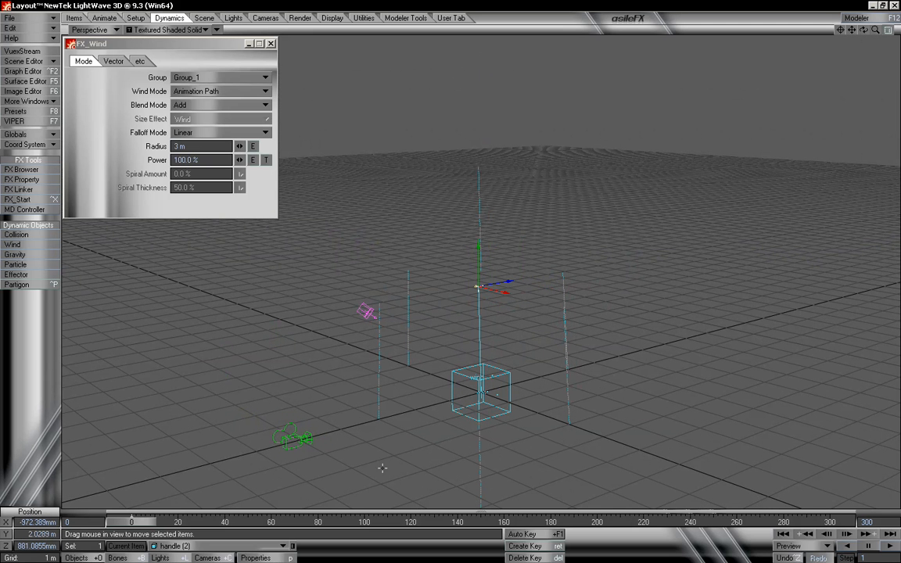
mouse_move(124, 524)
left_mouse_down()
mouse_move(825, 524)
mouse_move(119, 522)
left_mouse_up()
left_click_drag(863, 30, 884, 26)
mouse_move(565, 274)
left_mouse_down()
mouse_move(579, 278)
mouse_move(574, 271)
left_mouse_up()
left_click_drag(864, 29, 829, 25)
left_click_drag(649, 283, 658, 282)
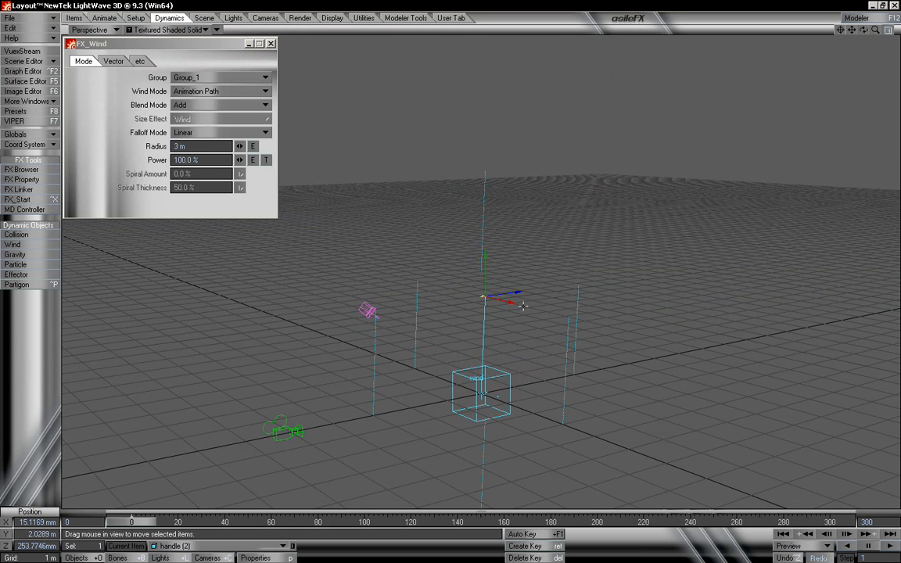
Clone the second path handle once and place the clone at about -0.49 m X, 4.68 m Y and 2.20 m Z
key("c")
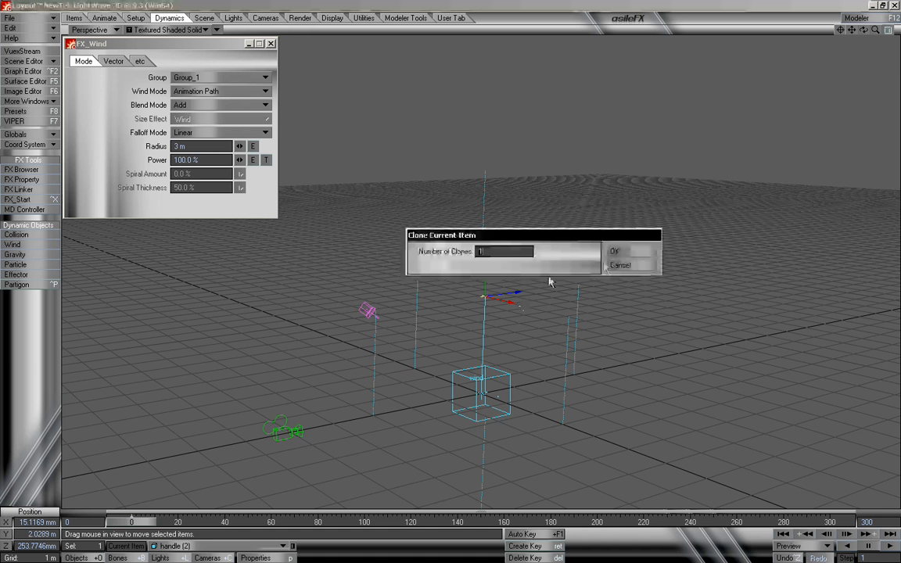
left_click(615, 252)
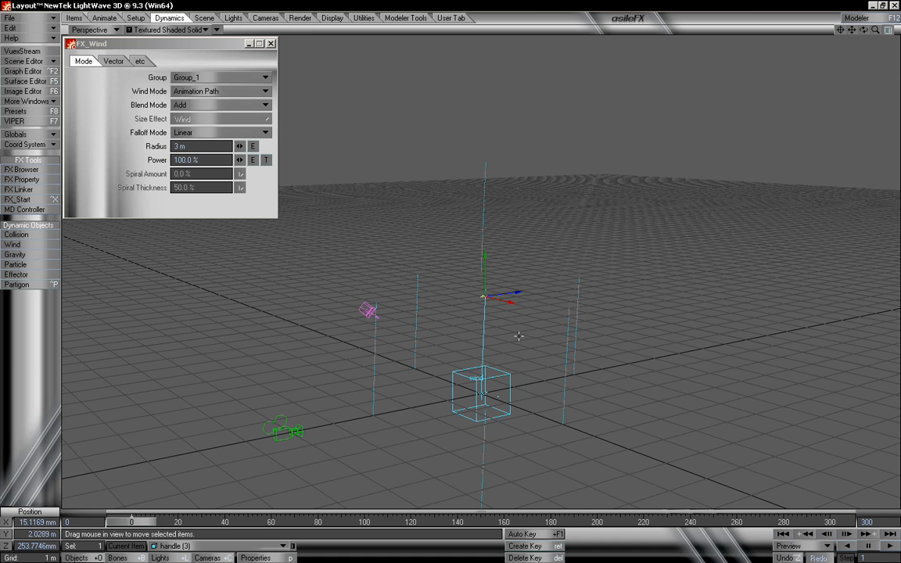
left_click(274, 548)
left_click(282, 539)
right_click_drag(554, 338, 554, 227)
left_click_drag(488, 251, 488, 284)
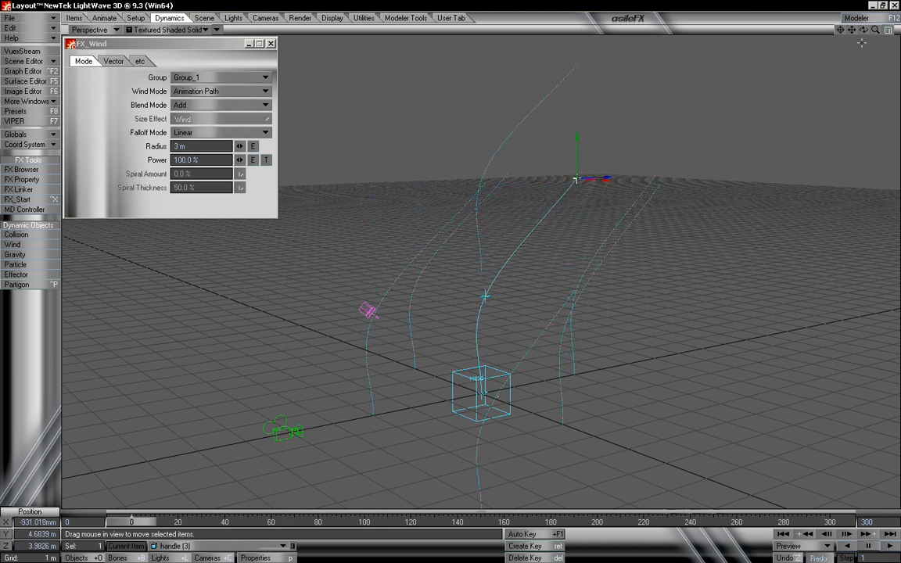
left_click_drag(864, 31, 644, 209)
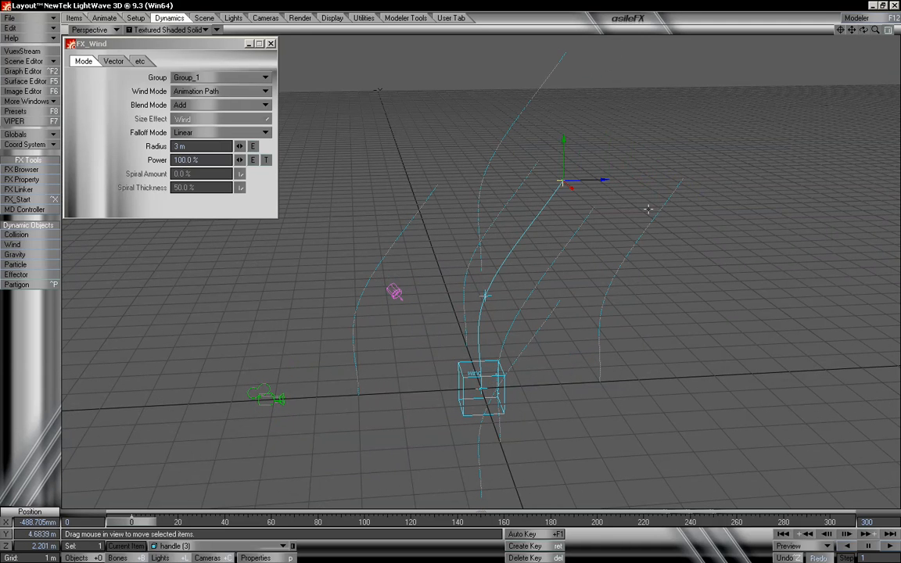
Clone the third path handle once and place the clone at about -2.94 m X, 7.42 m Y and 1.04 m Z
key("ctrl+c")
left_click(633, 251)
right_click_drag(513, 385, 513, 270)
left_click_drag(513, 270, 428, 268)
left_click_drag(865, 31, 851, 31)
left_click_drag(806, 102, 796, 109)
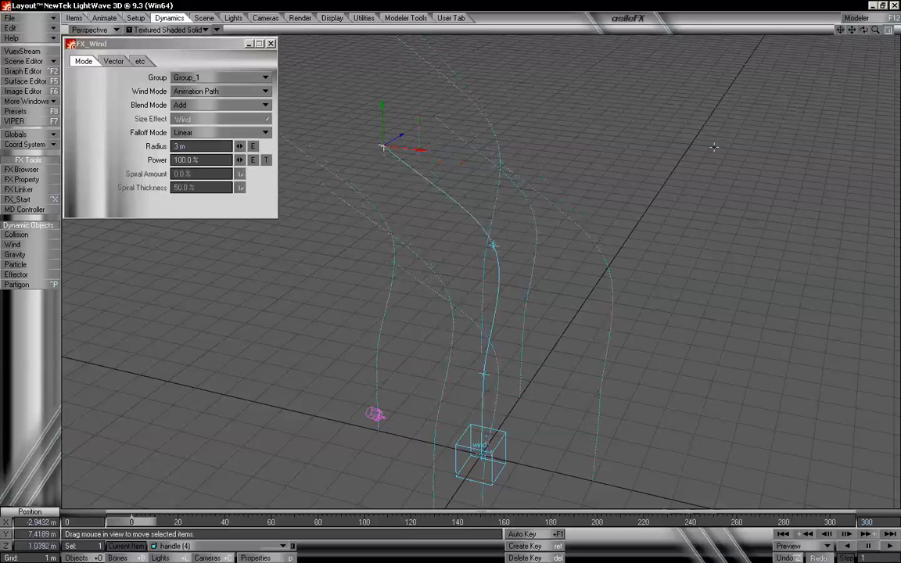
Clone the fourth path handle once and move the clone to about -7.25 m X and -0.81 m Z
key("ctrl+c")
left_click(627, 250)
left_click_drag(513, 157, 414, 161)
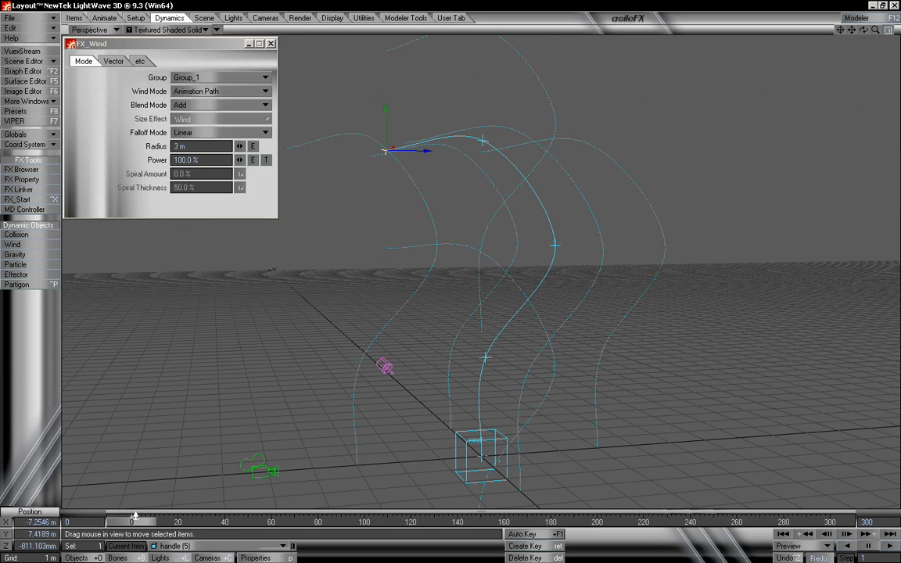
Set the scene's last frame to 500 and close the wind effector's settings
mouse_move(133, 522)
left_mouse_down()
mouse_move(830, 522)
mouse_move(125, 522)
left_mouse_up()
type("0")
key("Return")
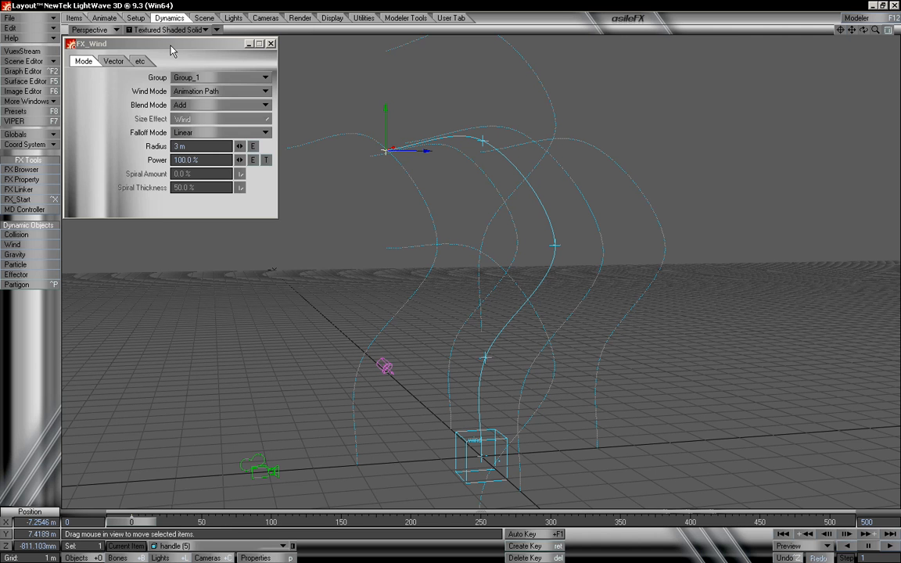
left_click(270, 43)
Extend the particle life time of Emitter_1 to match the 500-frame scene length
key("p")
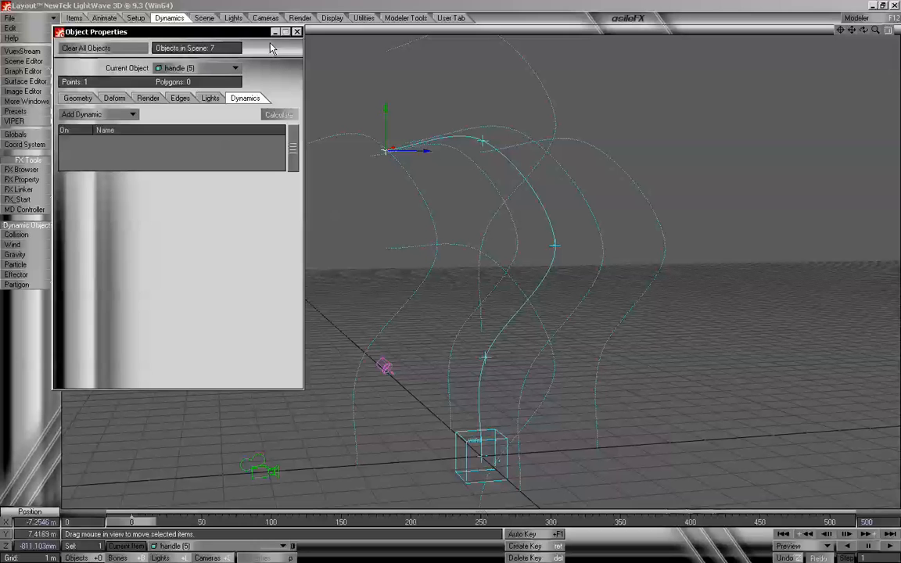
left_click(237, 68)
left_click(243, 27)
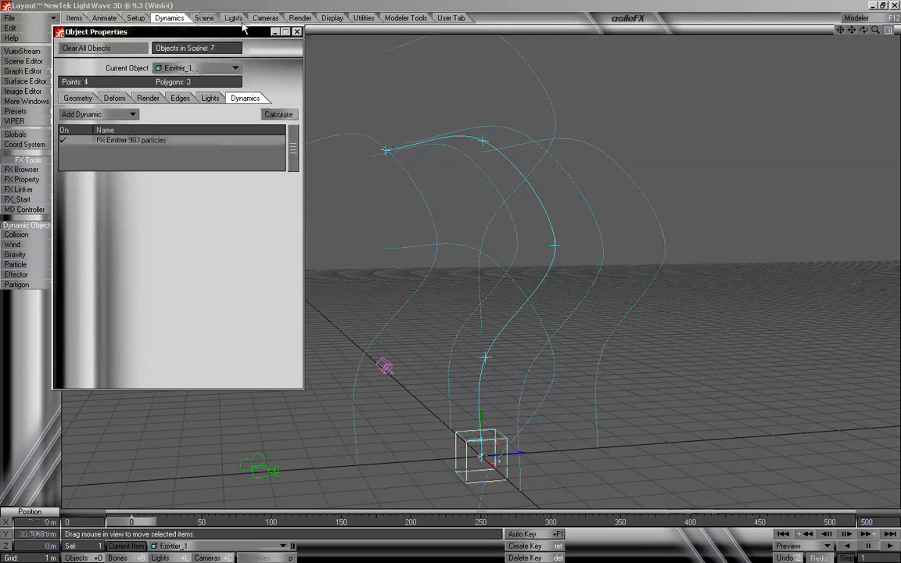
left_click(114, 139)
left_click(115, 189)
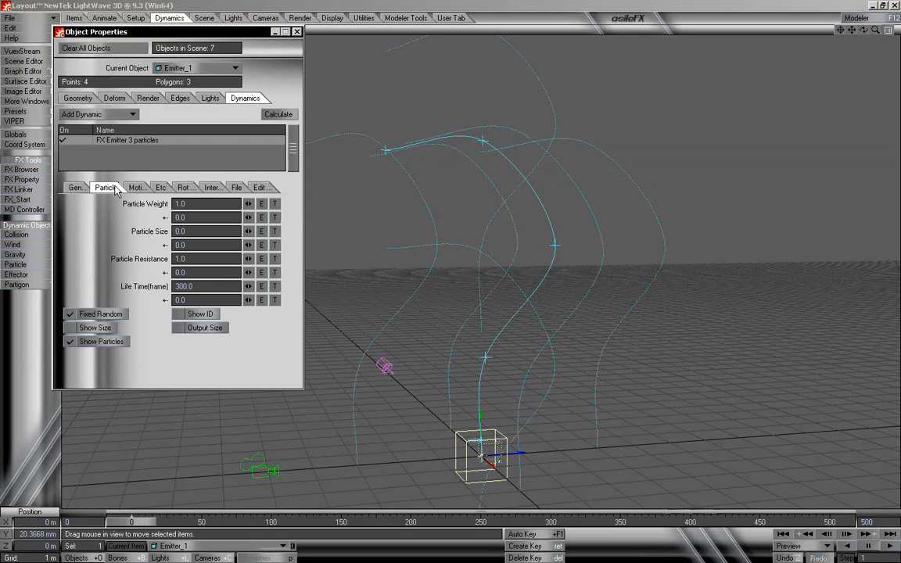
double_click(204, 287)
type("5")
left_click(297, 32)
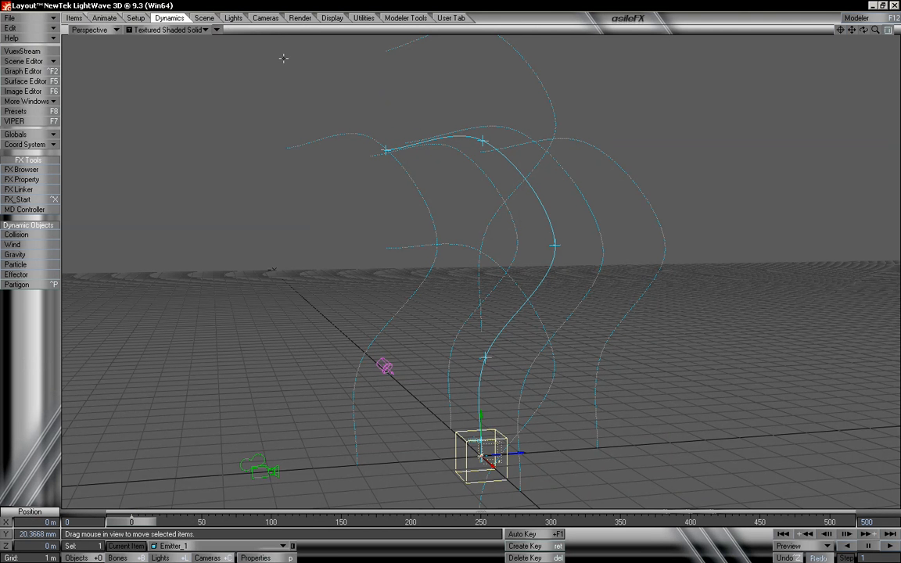
Preview how the particles follow the animation path over the whole timeline, from several viewing angles
left_click_drag(145, 524, 747, 522)
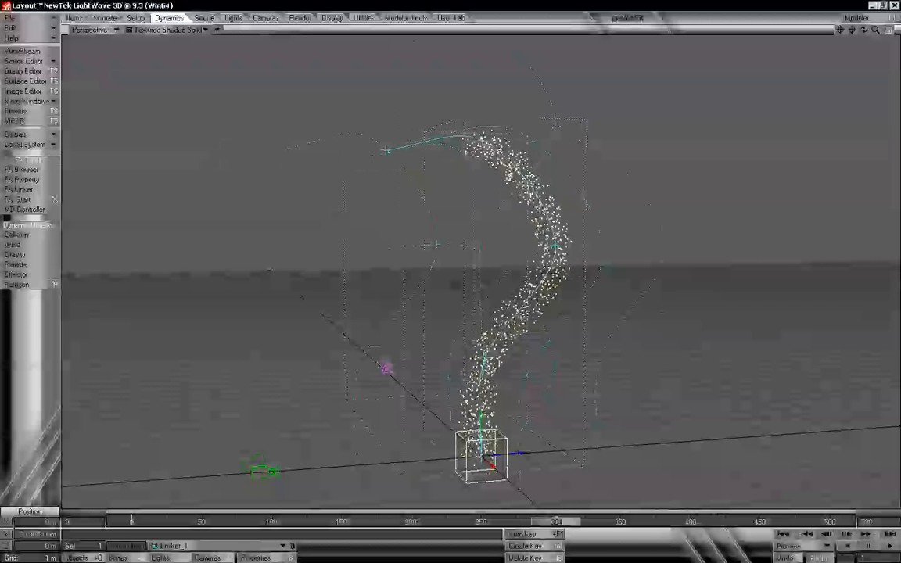
mouse_move(501, 522)
left_mouse_down()
mouse_move(300, 522)
mouse_move(485, 521)
left_mouse_up()
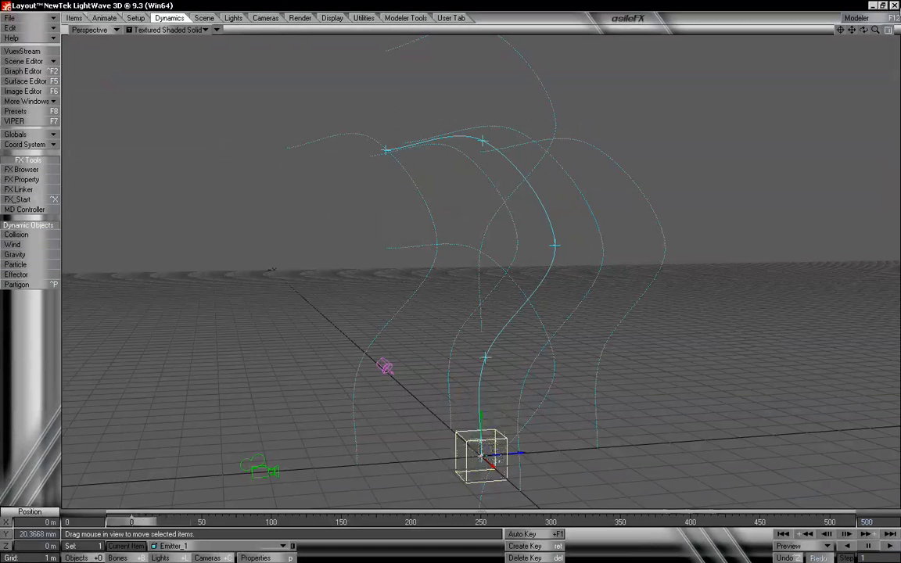
left_click_drag(865, 30, 883, 30)
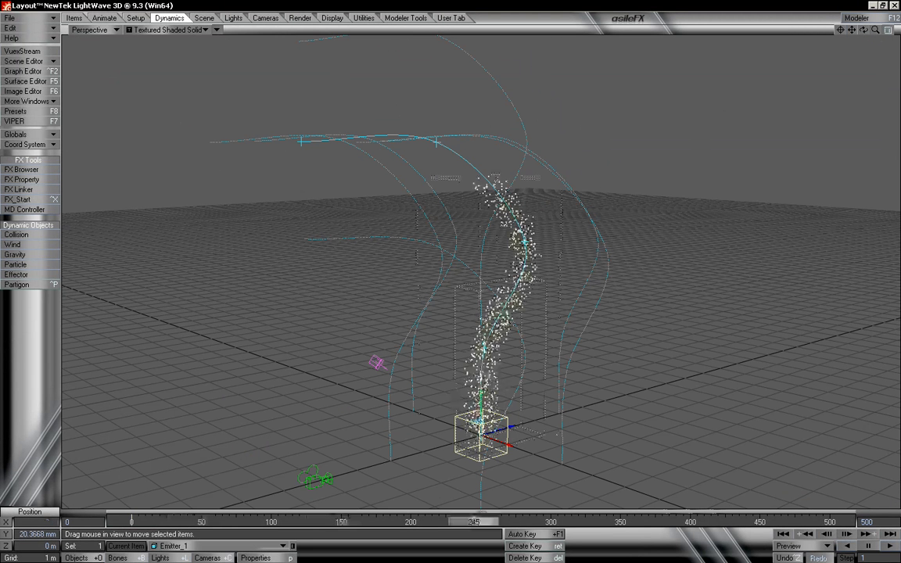
left_click_drag(830, 522, 131, 522)
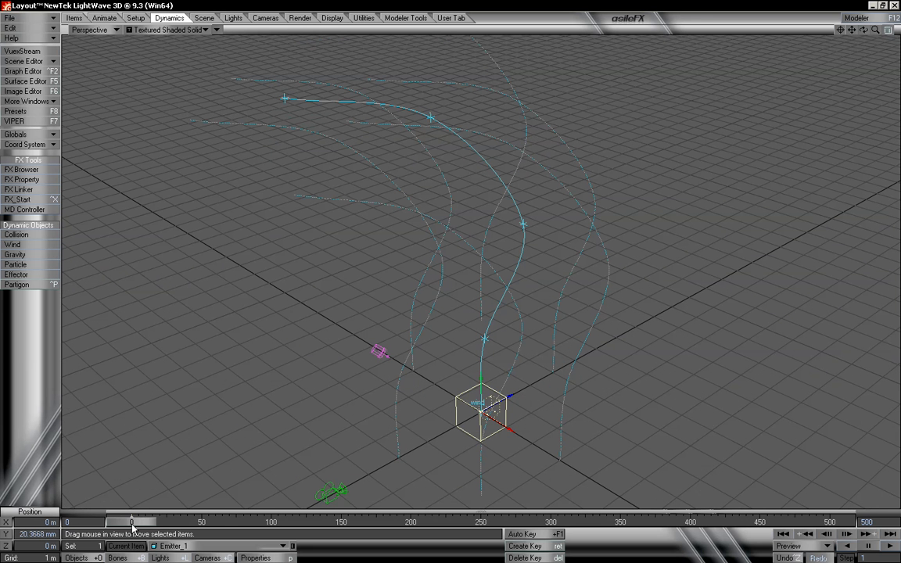
mouse_move(133, 526)
left_mouse_down()
mouse_move(831, 526)
mouse_move(131, 526)
left_mouse_up()
Set the emitter's generator size to 2 m in X and Z and preview the particles
key("p")
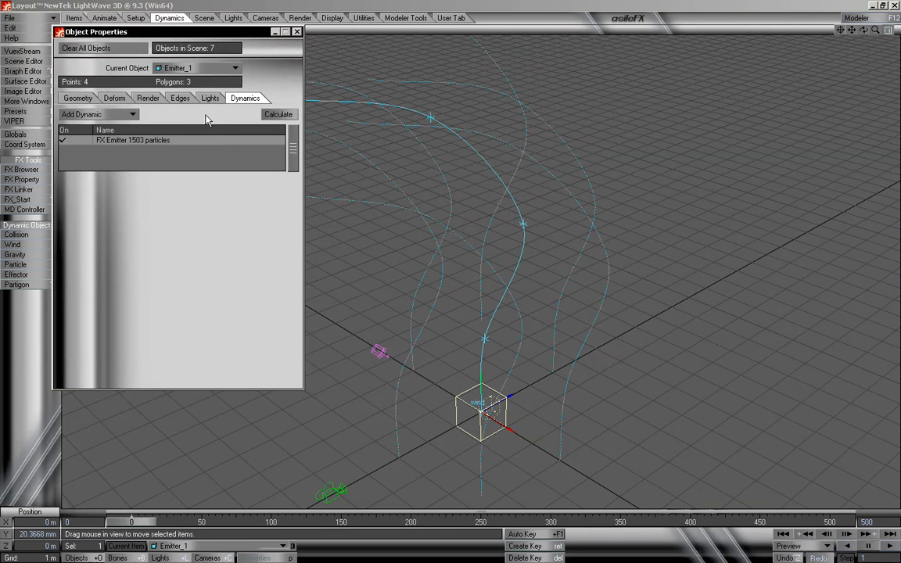
left_click(149, 143)
left_click(186, 287)
type("2")
key("Tab")
key("Tab")
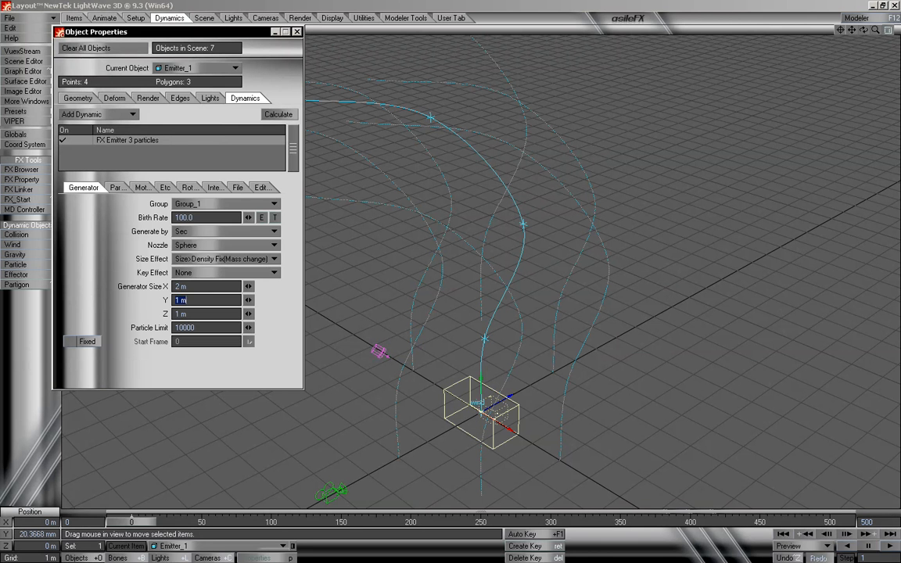
type("2")
key("Tab")
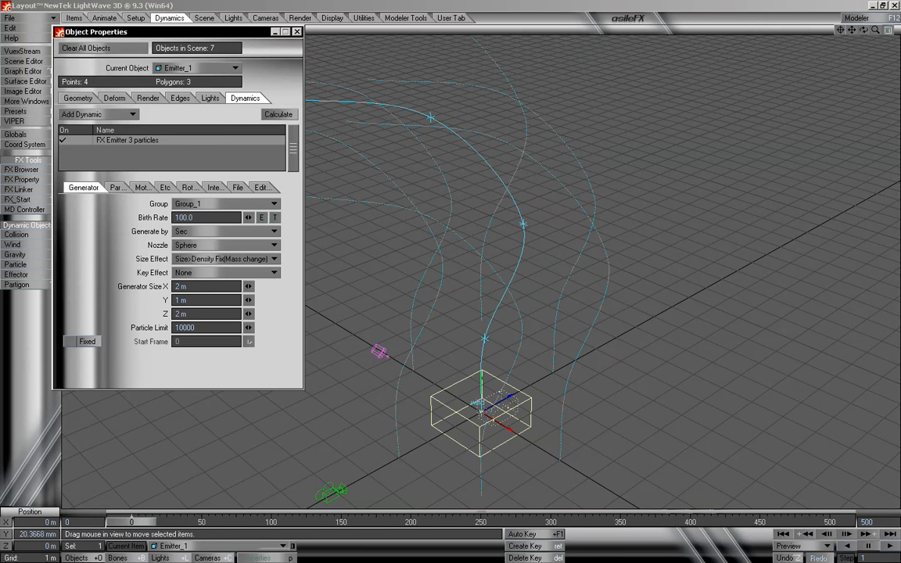
mouse_move(142, 524)
left_mouse_down()
mouse_move(841, 523)
mouse_move(139, 524)
left_mouse_up()
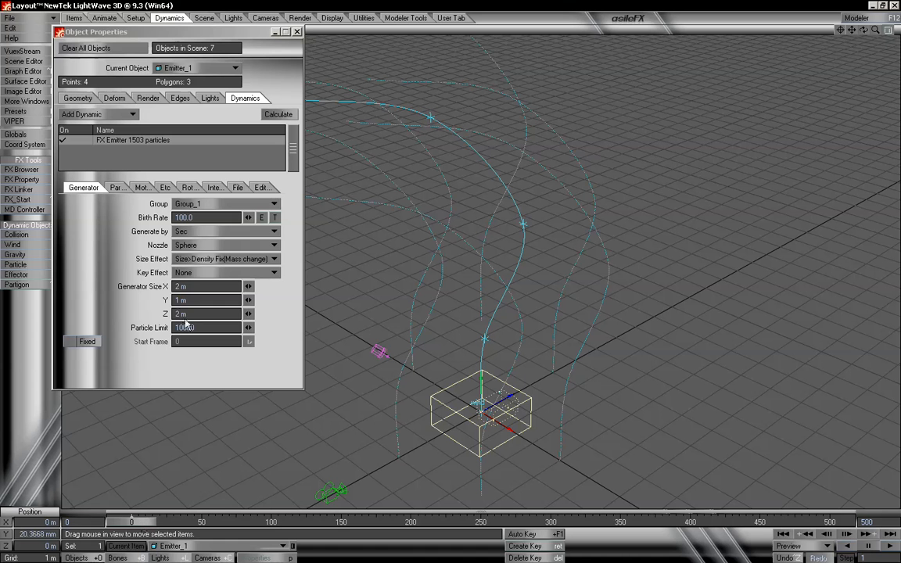
Set the emitter's generator size to 6 m in X and Z and preview the particles through frame 500
left_click(197, 286)
key("Tab")
key("Tab")
type("6")
key("Tab")
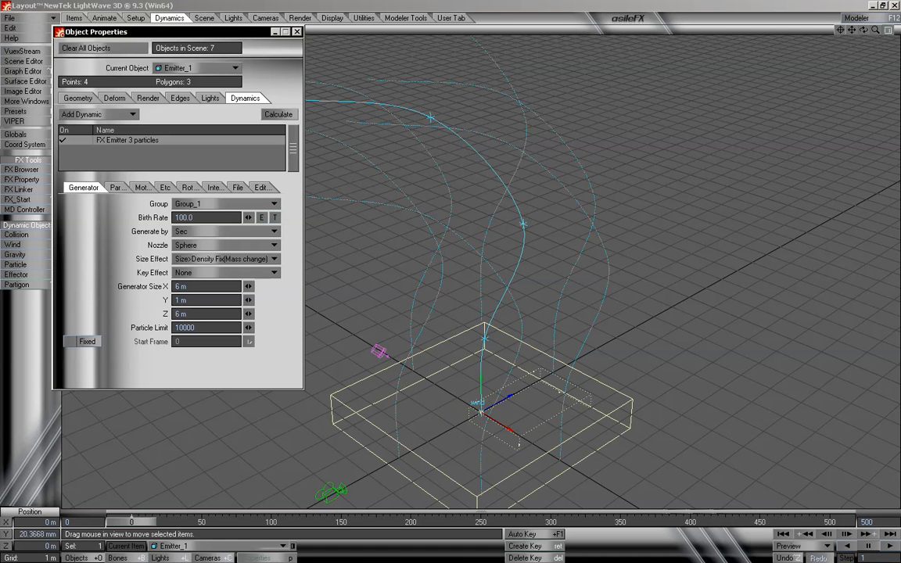
left_click_drag(137, 529, 256, 528)
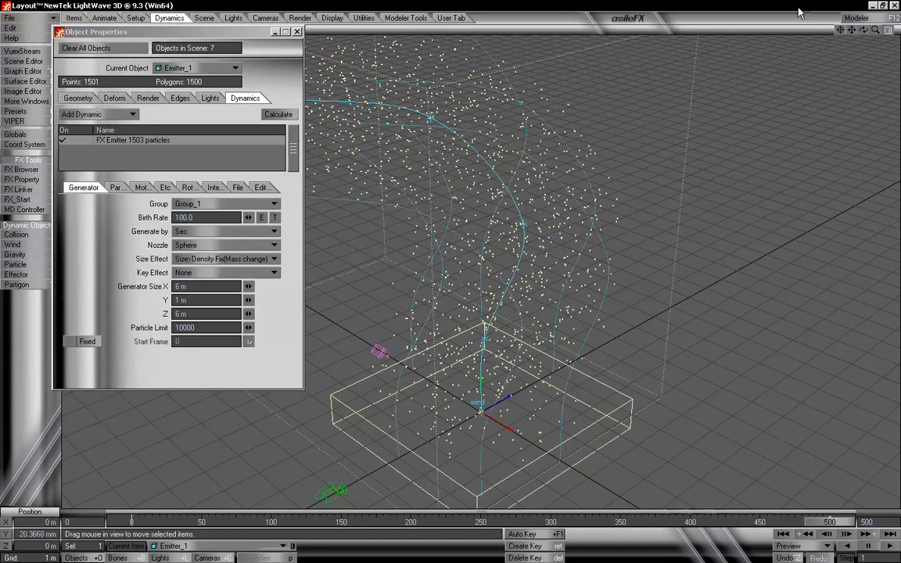
mouse_move(876, 30)
left_mouse_down()
mouse_move(859, 24)
mouse_move(867, 29)
left_mouse_up()
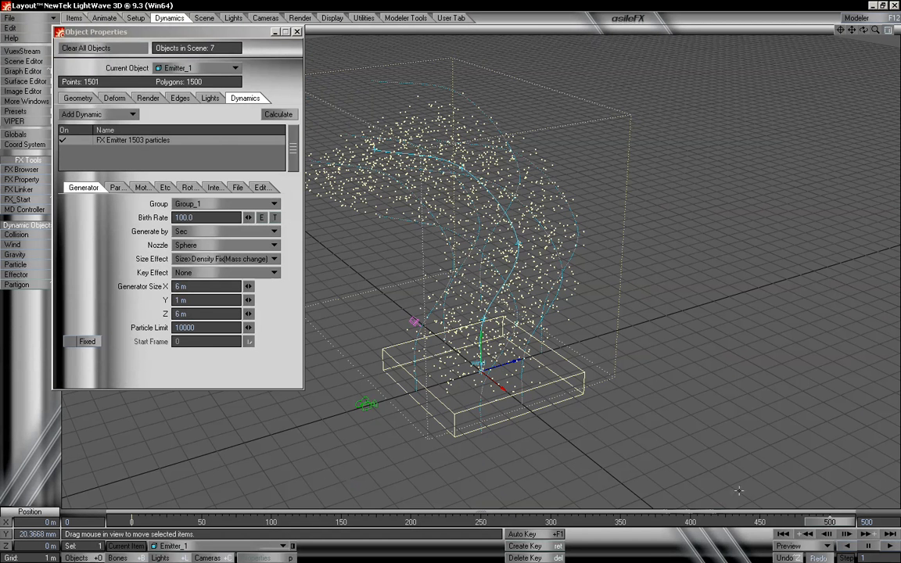
Return to frame 0, set the emitter's generator size to 8 m in X and Z, and preview the particles
left_click(779, 536)
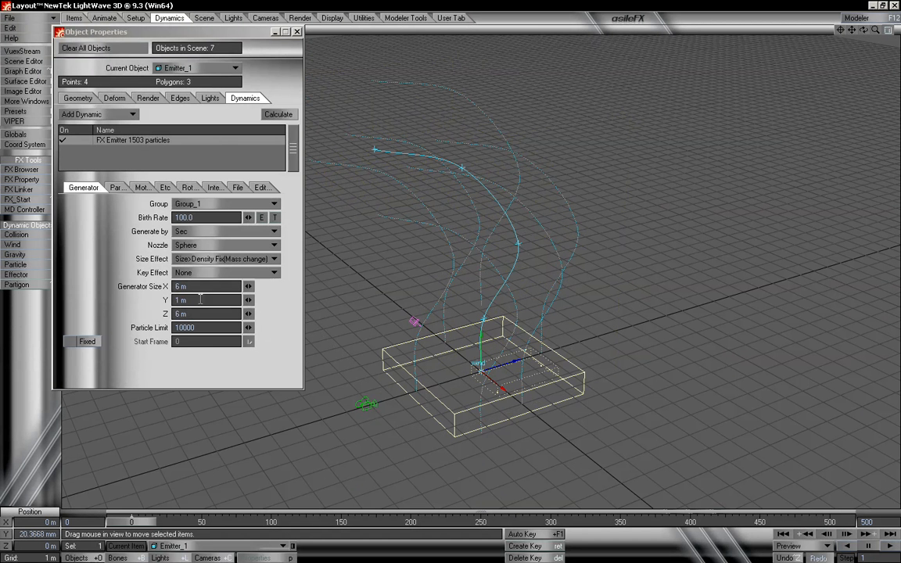
left_click(200, 286)
type("8")
key("Tab")
key("Tab")
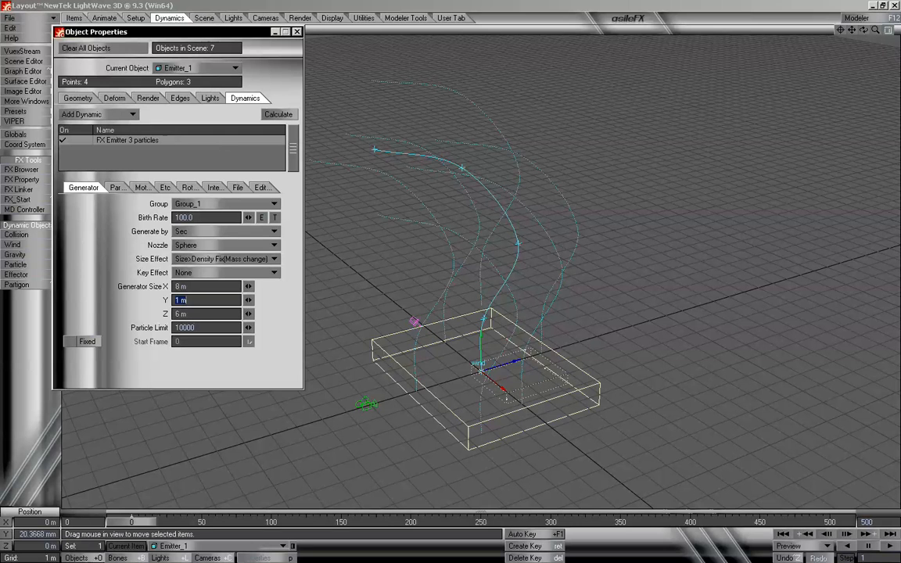
type("8")
key("Tab")
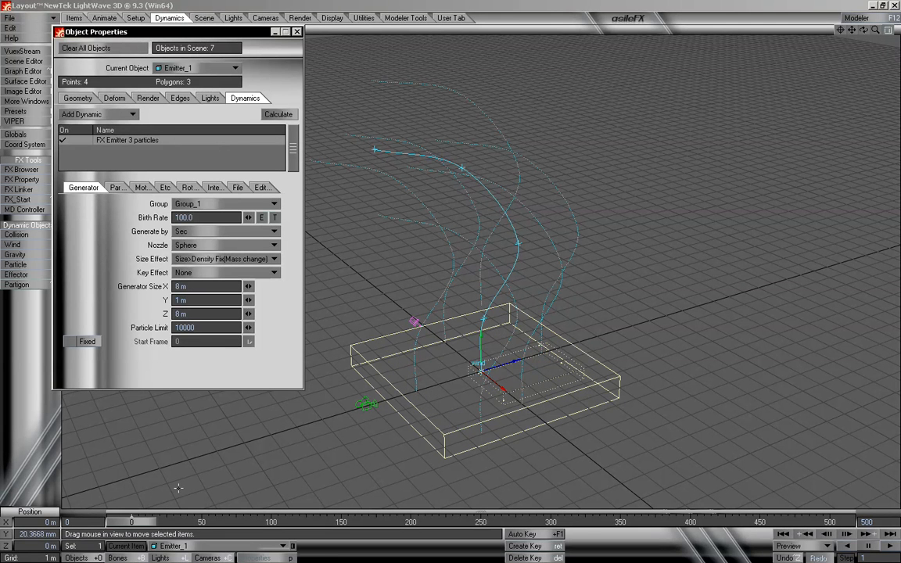
left_click_drag(153, 522, 356, 523)
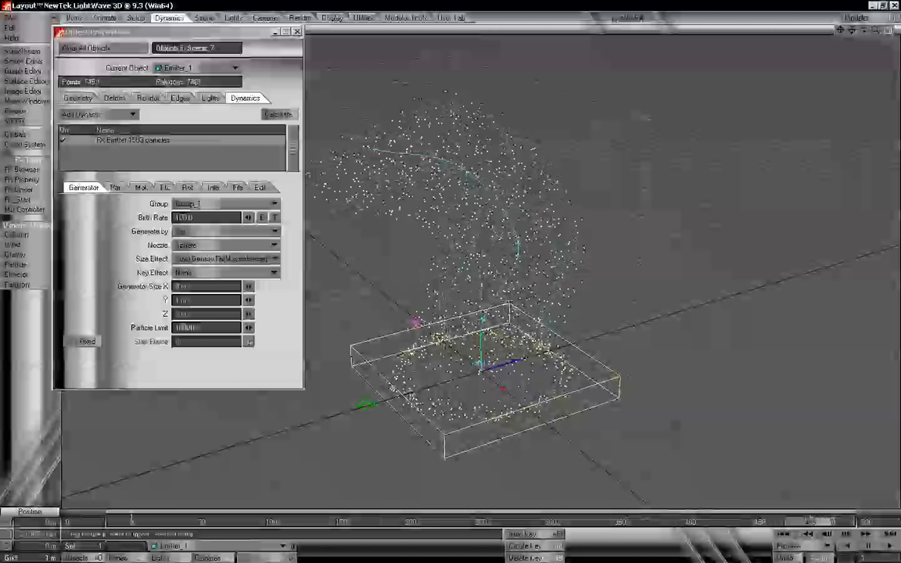
left_click_drag(262, 522, 131, 522)
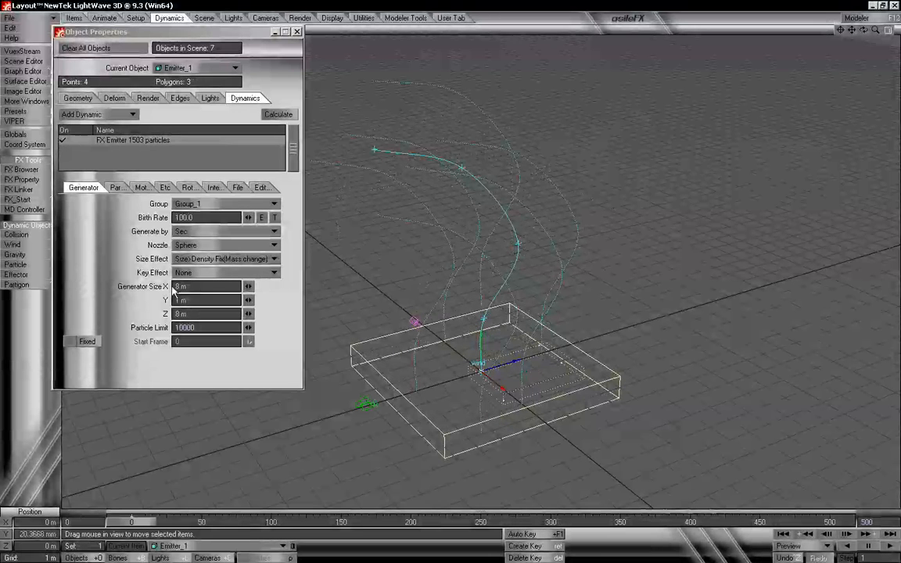
Set the emitter's generator size to 4 m in X and Z
left_click(195, 288)
type("4")
key("Tab")
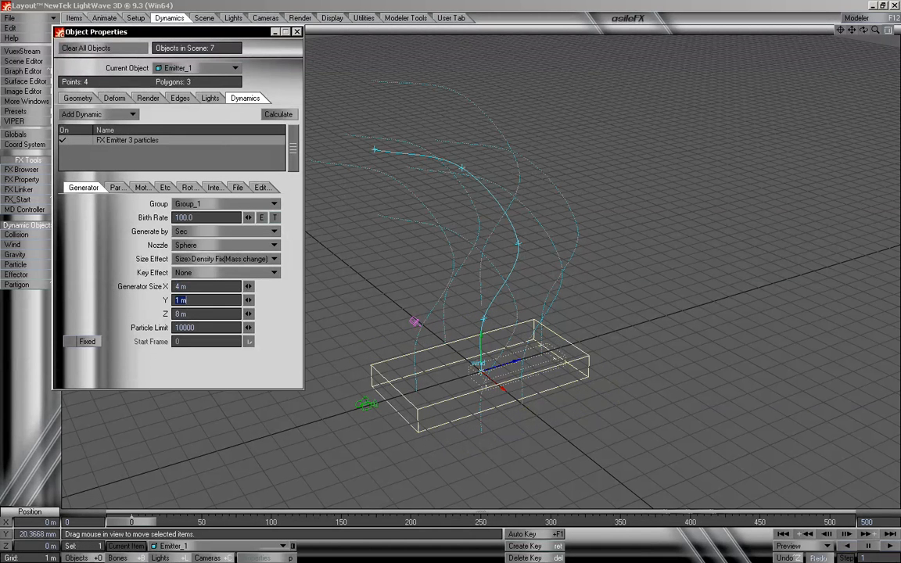
type("4")
key("Tab")
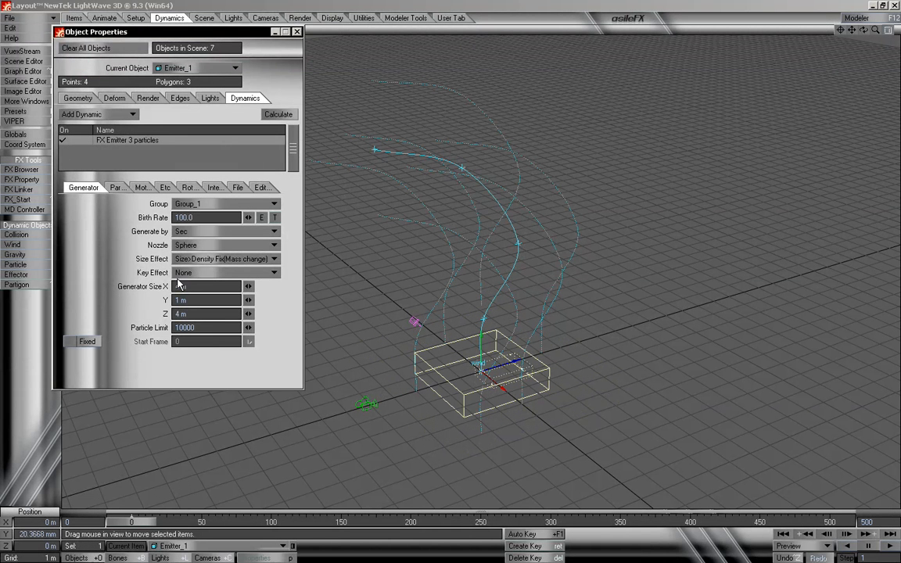
Preview the particles from the 4 m emitter, inspect them along the wind path, and return to frame 0
mouse_move(140, 523)
left_mouse_down()
mouse_move(830, 522)
mouse_move(131, 522)
left_mouse_up()
left_click_drag(876, 31, 783, 28)
mouse_move(864, 30)
left_mouse_down()
mouse_move(884, 39)
mouse_move(870, 33)
left_mouse_up()
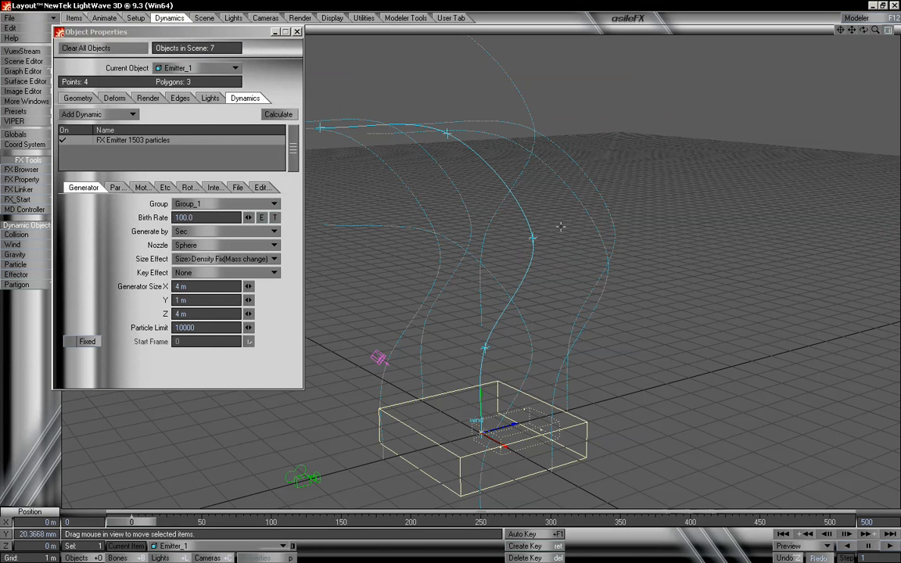
Close the emitter's properties and move wind path handle (3) to about X -1.23 m and Z 2.05 m, keeping its height
left_click(532, 239)
left_click(298, 31)
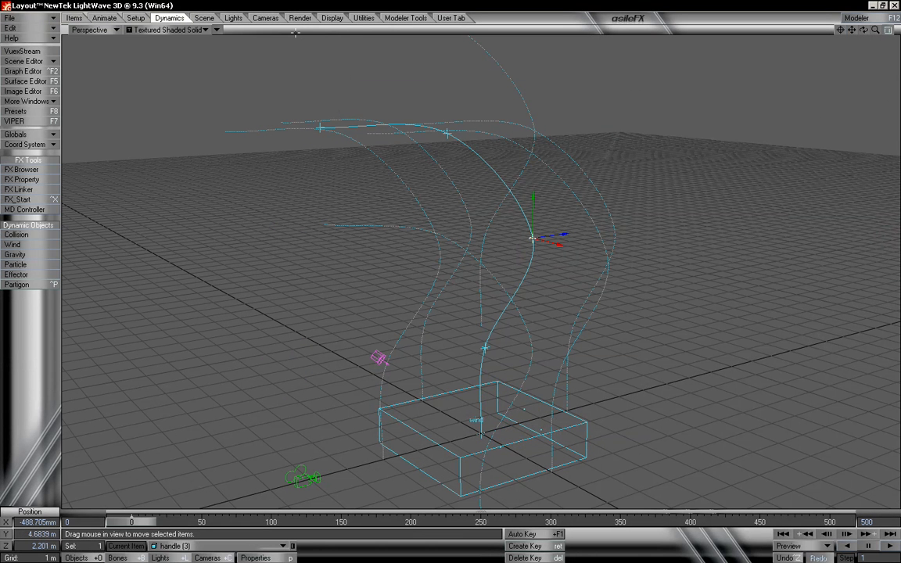
left_click_drag(853, 33, 821, 39)
left_click_drag(609, 208, 573, 236)
left_click_drag(864, 30, 895, 15)
left_click_drag(575, 235, 546, 237)
mouse_move(419, 244)
left_mouse_down()
mouse_move(528, 237)
mouse_move(412, 237)
left_mouse_up()
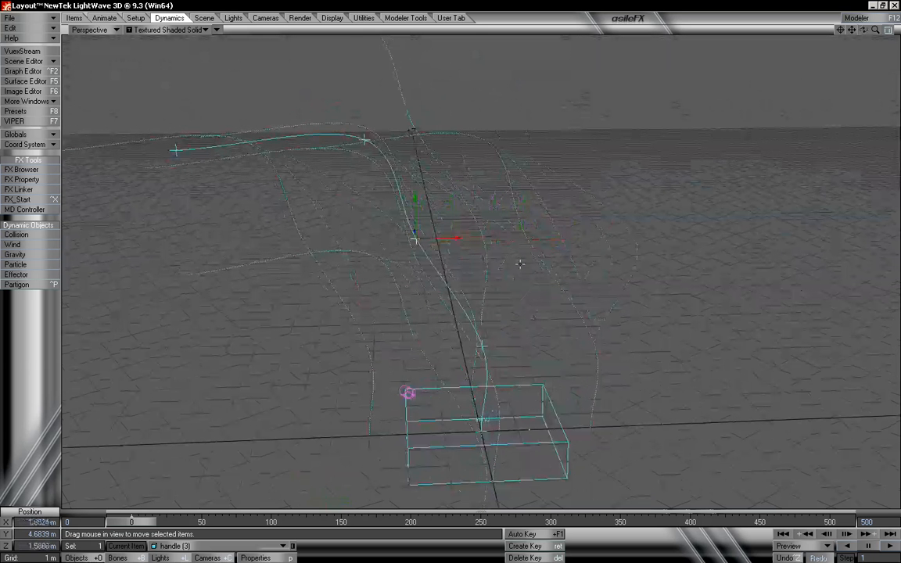
left_click_drag(864, 30, 834, 44)
left_click_drag(545, 280, 539, 277)
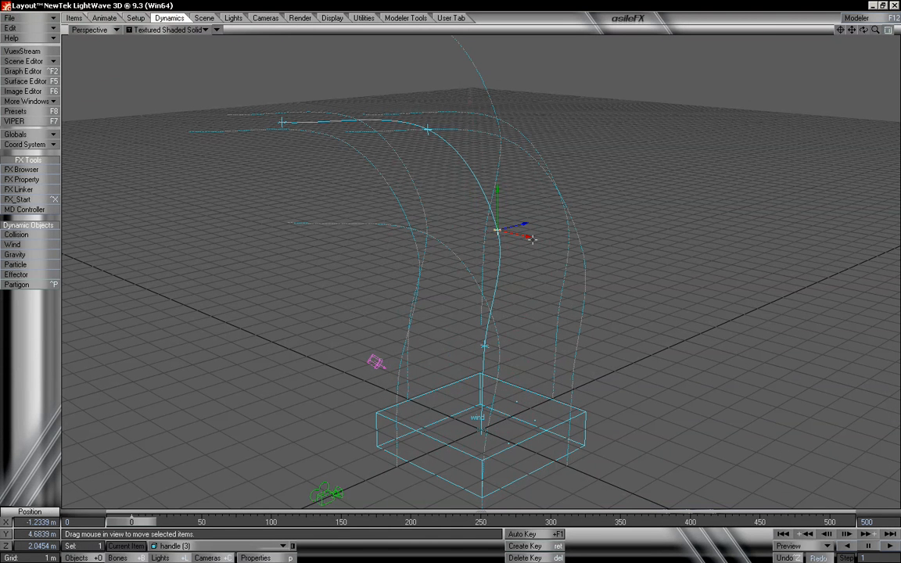
Scale handle (3) down to about 0.468, preview how the particles narrow around it, and return to frame 0
key("shift+h")
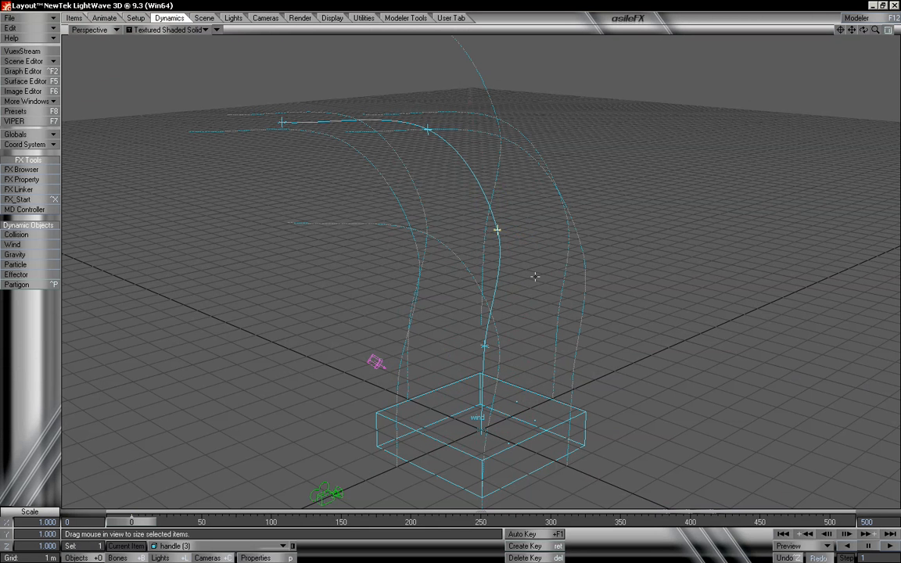
left_click_drag(600, 259, 618, 274, "alt")
left_click_drag(626, 189, 616, 188)
left_click_drag(151, 524, 680, 522)
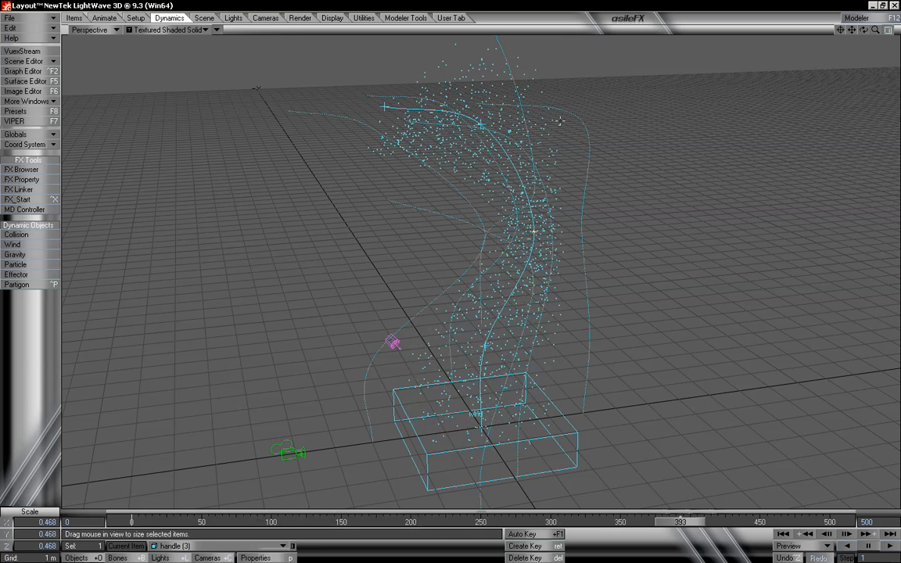
mouse_move(864, 30)
left_mouse_down()
mouse_move(891, 16)
mouse_move(864, 29)
left_mouse_up()
left_click_drag(682, 524, 133, 523)
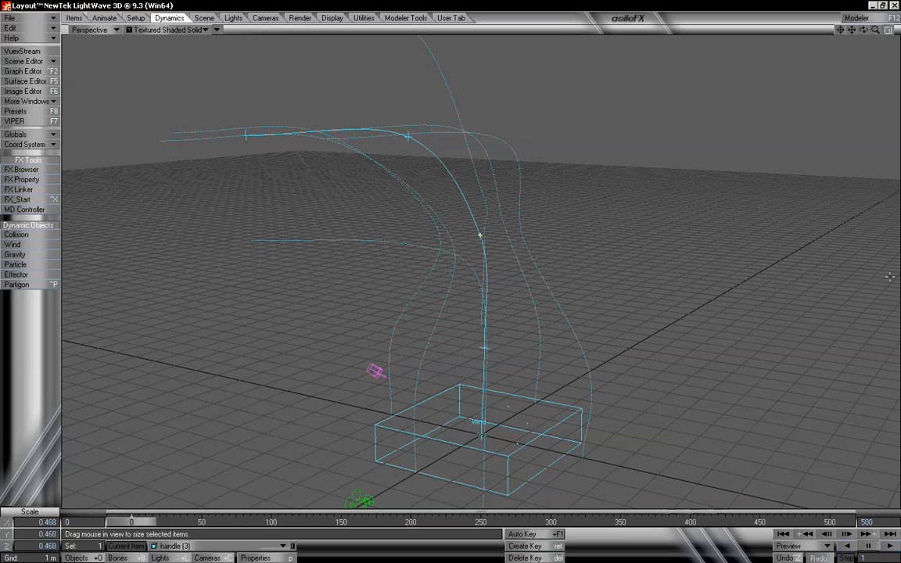
Enlarge handle (3) to about 1.648, preview the particles, and reduce its scale to about 0.868
left_click_drag(257, 385, 349, 385)
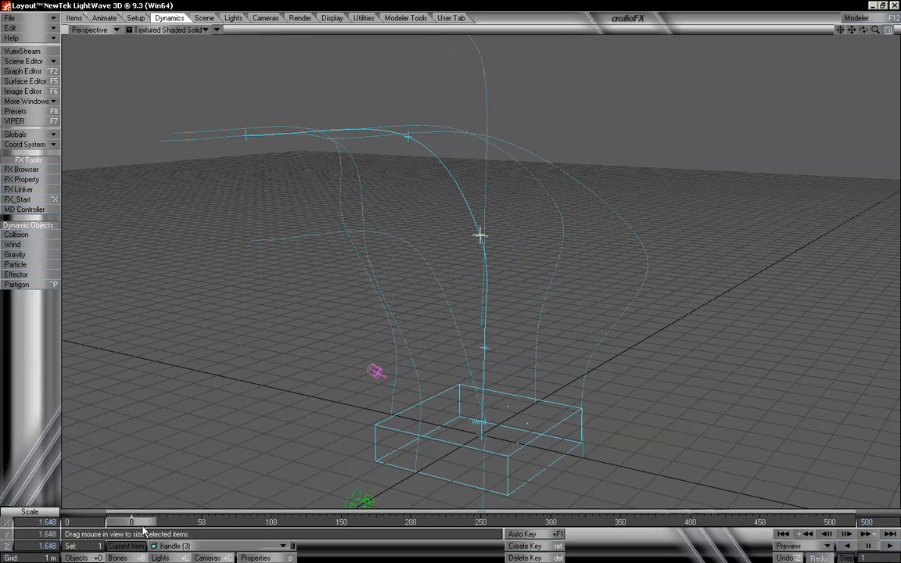
mouse_move(125, 527)
left_mouse_down()
mouse_move(821, 523)
mouse_move(131, 524)
left_mouse_up()
left_click_drag(554, 241, 493, 241)
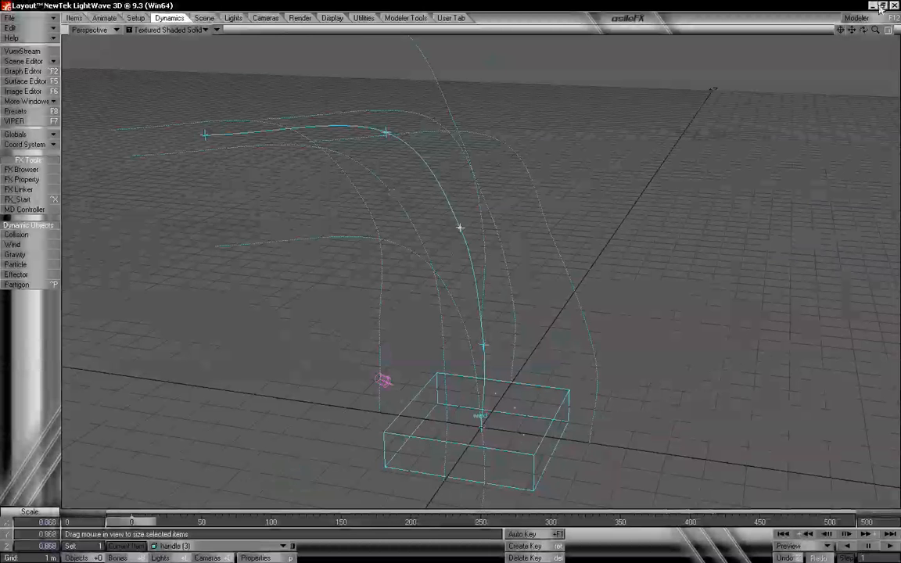
left_click_drag(856, 30, 856, 34)
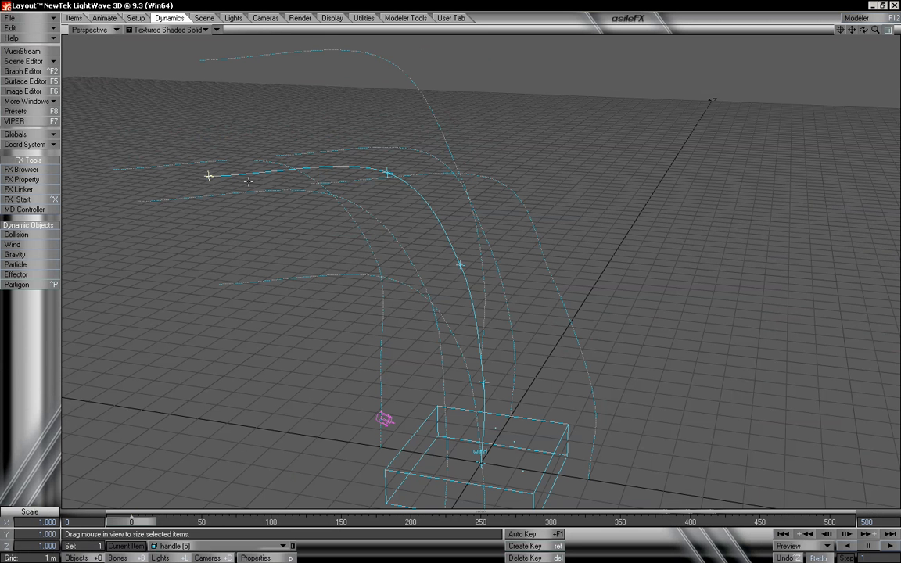
Rotate handle (5) at the end of the wind path to a pitch of about -157.1° and preview the particles
key("y")
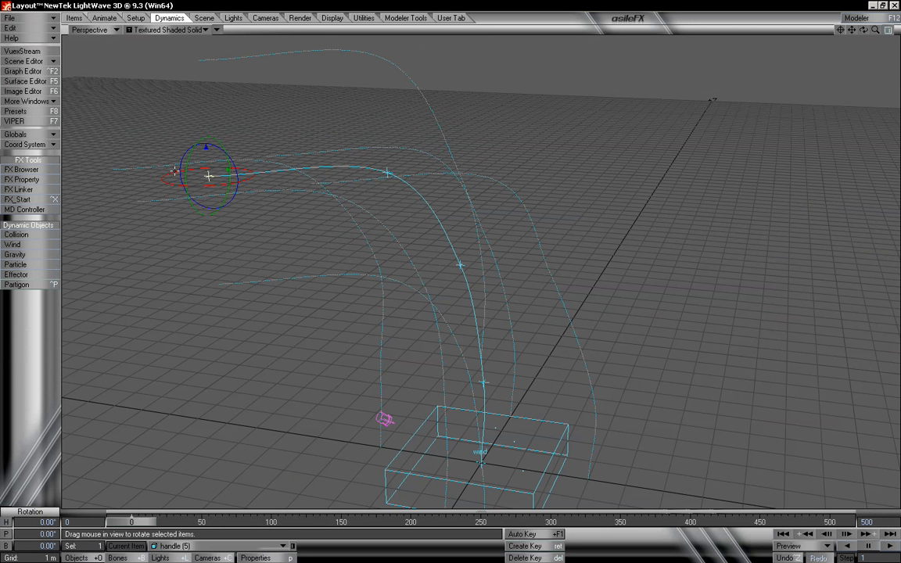
left_click_drag(228, 169, 185, 183)
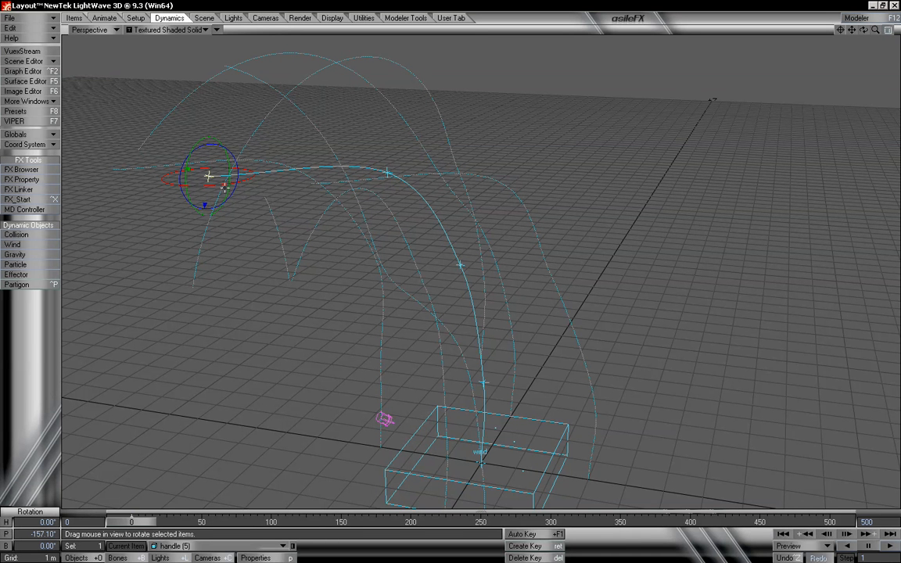
mouse_move(140, 529)
left_mouse_down()
mouse_move(705, 522)
mouse_move(132, 522)
left_mouse_up()
Rotate handle (3) in the middle of the wind path around its bank axis to twist the surrounding guide curves
left_click(460, 265)
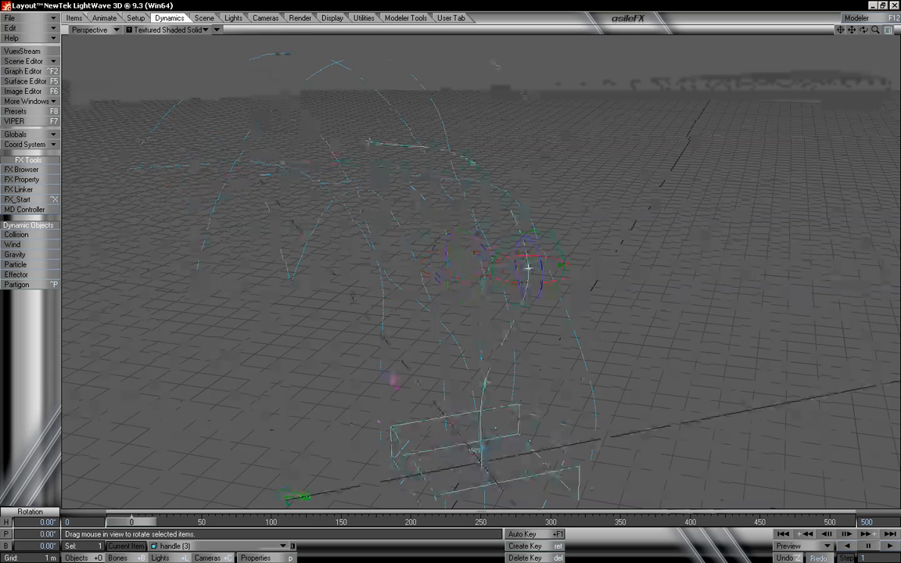
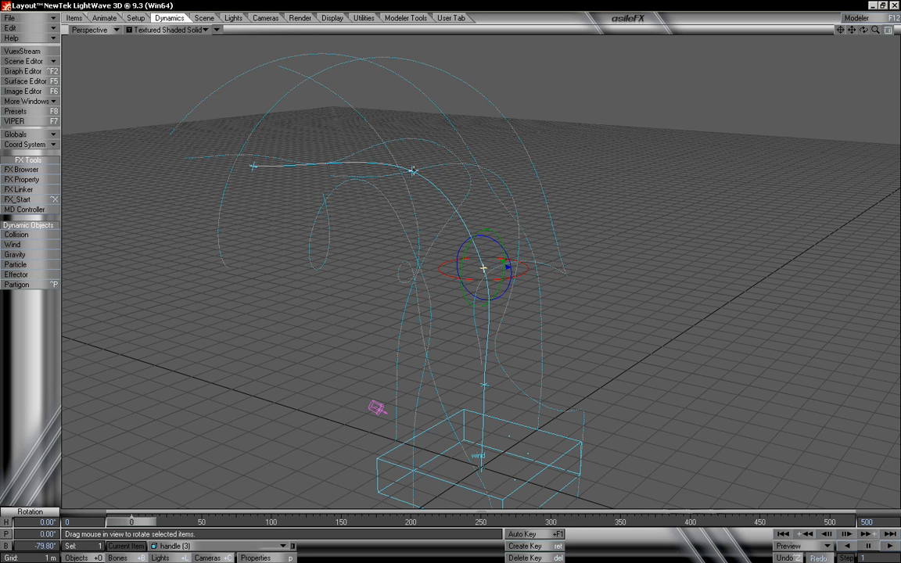
key("ctrl+x")
left_click_drag(484, 267, 451, 154)
Rotate handle (4) to a heading of about -14° and a bank of about 39.1°, and preview the particles
left_click(412, 170)
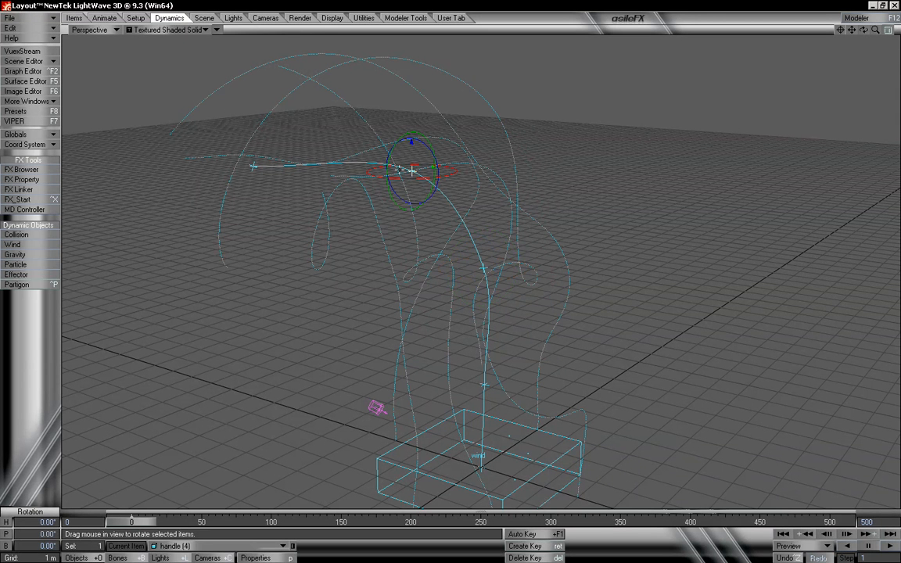
mouse_move(387, 166)
left_mouse_down()
mouse_move(425, 145)
mouse_move(431, 153)
mouse_move(412, 170)
left_mouse_up()
left_click_drag(344, 266, 329, 273)
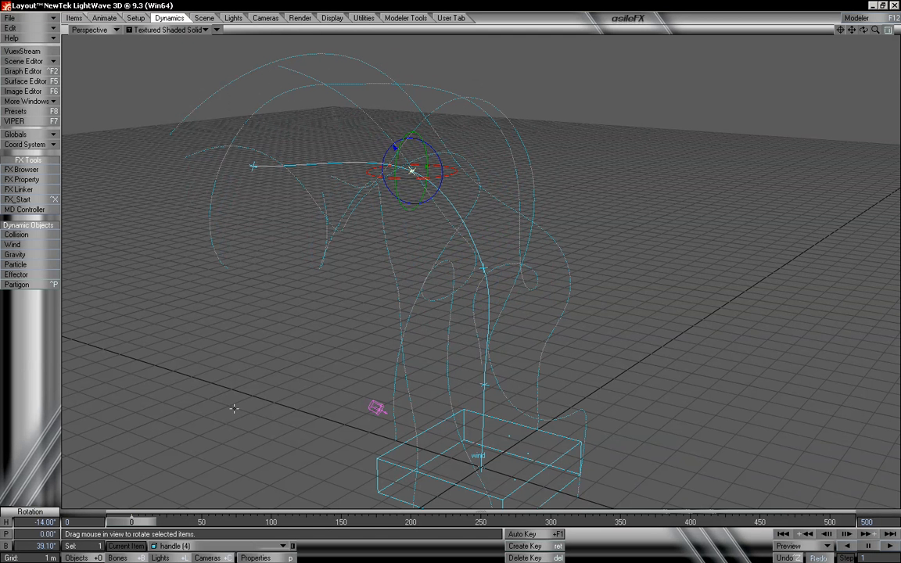
left_click_drag(151, 523, 118, 521)
Rotate handle (2) just above the emitter to a heading of about 131.8°, preview the swirling particles, and return to frame 0
left_click(485, 385)
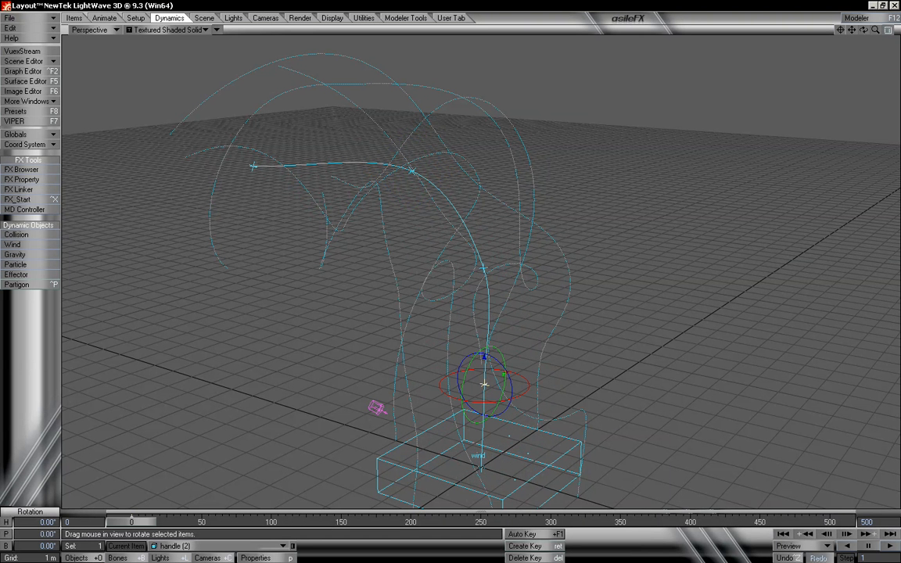
left_click_drag(485, 385, 485, 385)
key("ctrl+z")
left_click_drag(485, 384, 485, 384)
mouse_move(455, 456)
left_mouse_down()
mouse_move(423, 456)
mouse_move(459, 456)
left_mouse_up()
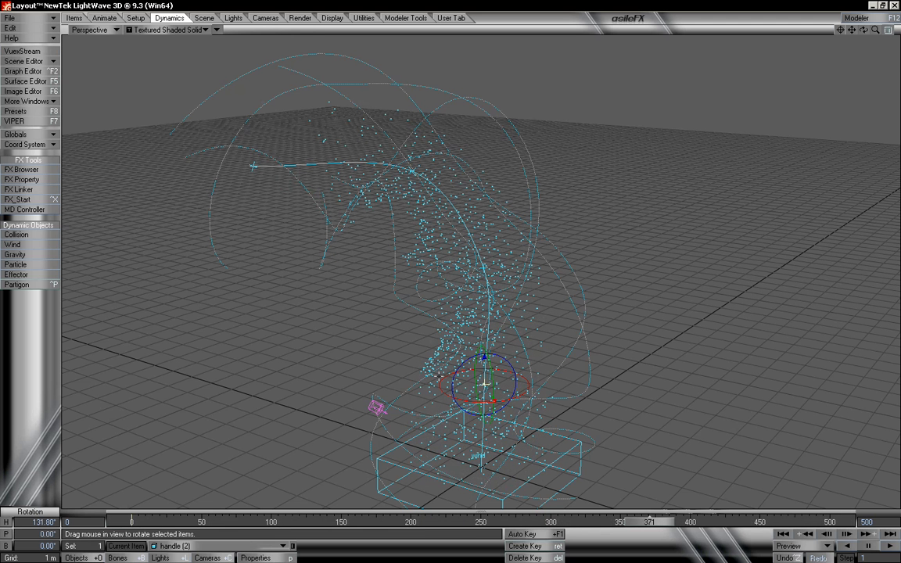
left_click_drag(852, 29, 878, 31)
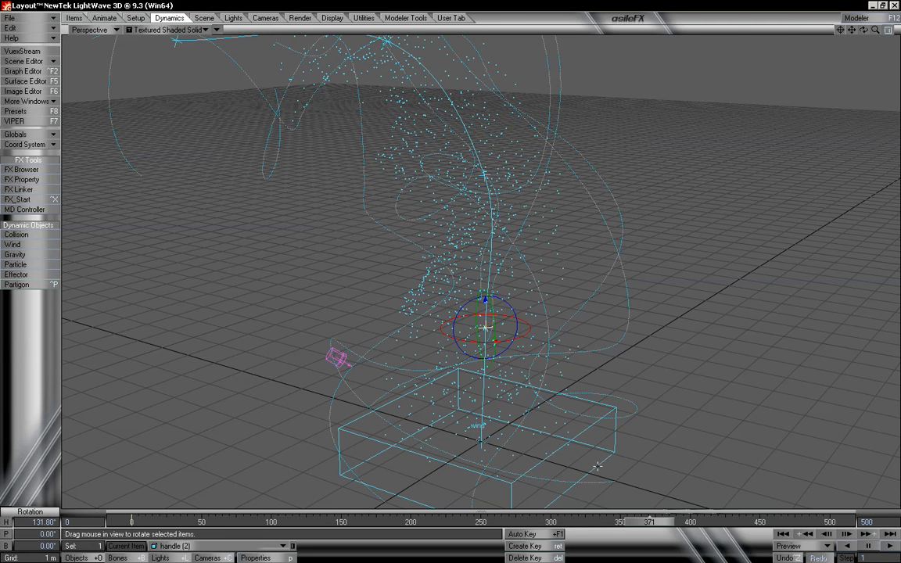
left_click_drag(647, 522, 132, 523)
Set the emitter's generator size to 3 m in X, 1 m in Y and 3 m in Z
left_click(371, 446)
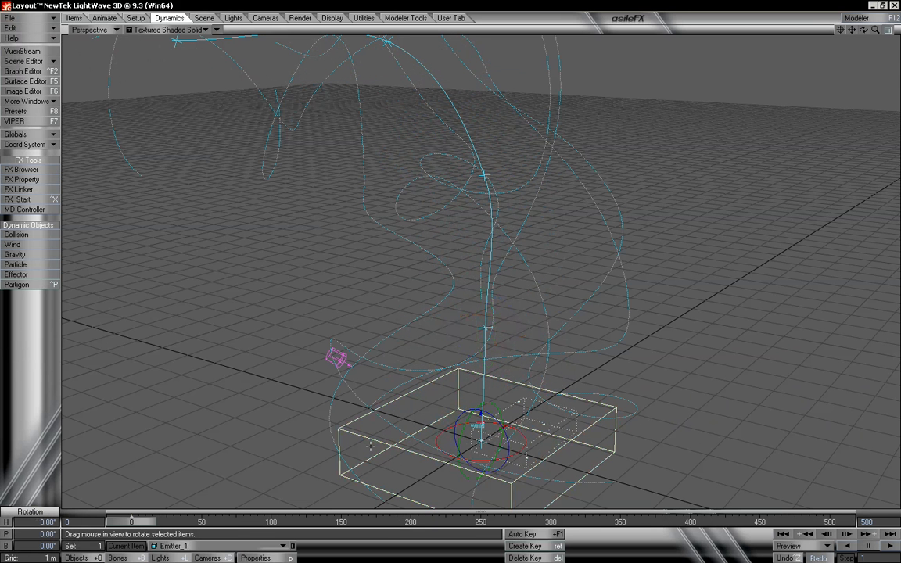
key("p")
left_click(196, 146)
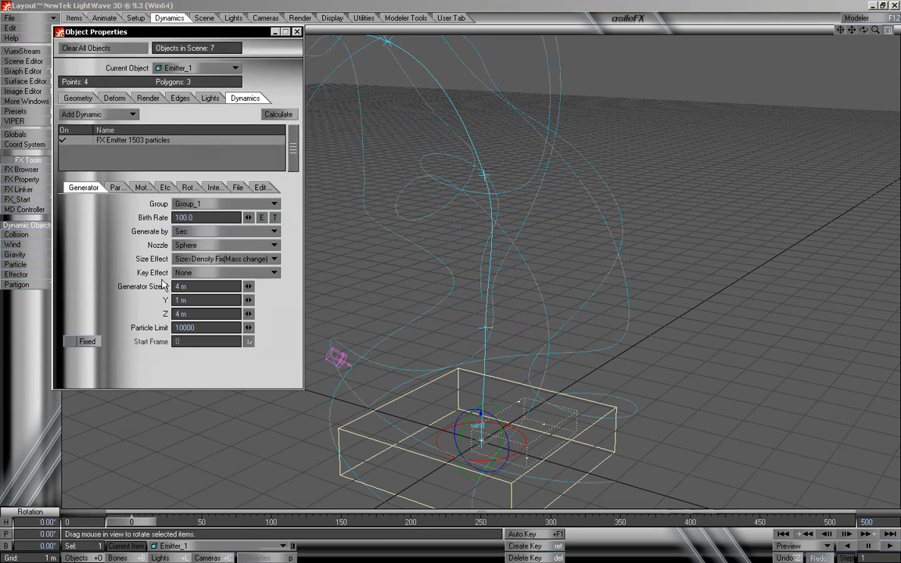
type("3")
key("Tab")
type("3")
key("Tab")
left_click(194, 302)
type("1")
key("Tab")
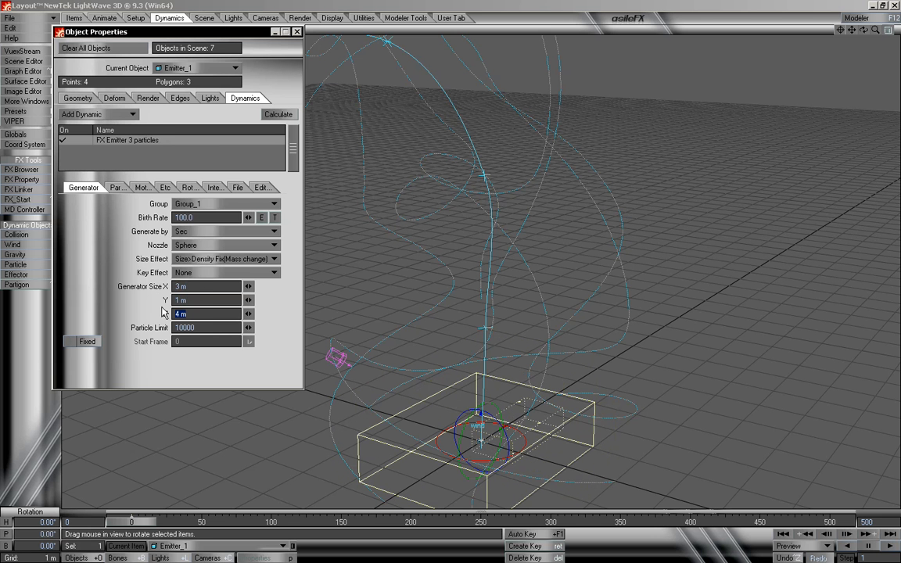
key("Tab")
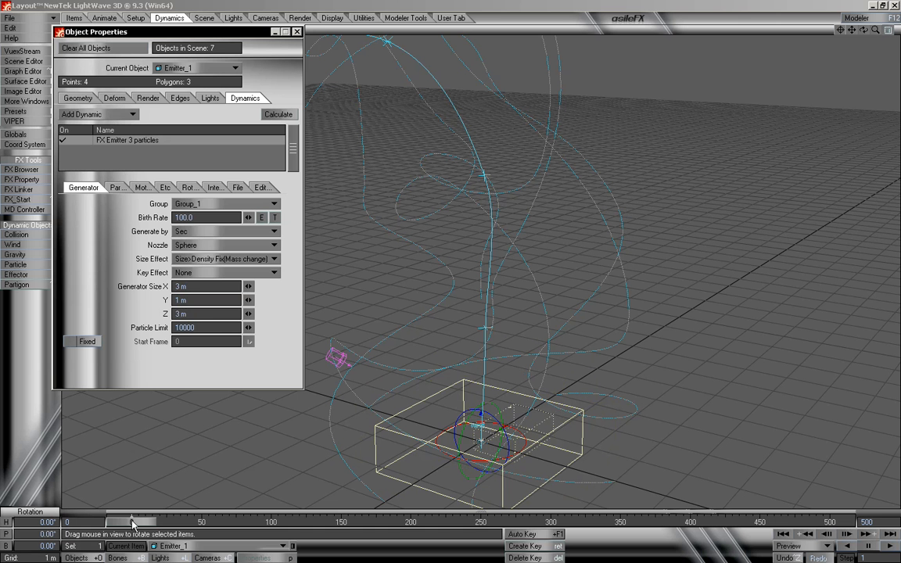
Preview the particles through frame 500, calculate the emitter's dynamics from frame 0, and scrub through the calculated motion
left_click_drag(133, 522, 830, 523)
left_click_drag(863, 30, 852, 29)
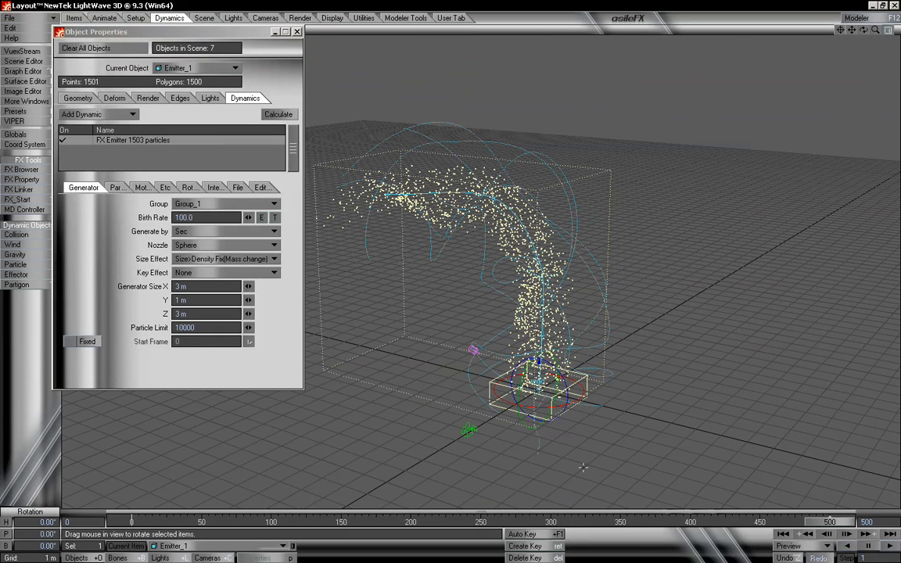
left_click_drag(830, 522, 600, 522)
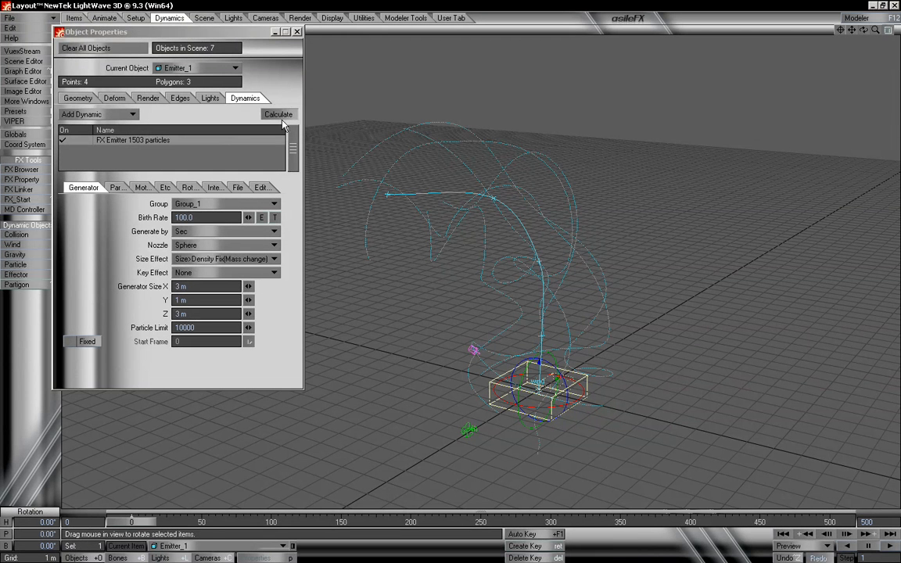
left_click(281, 115)
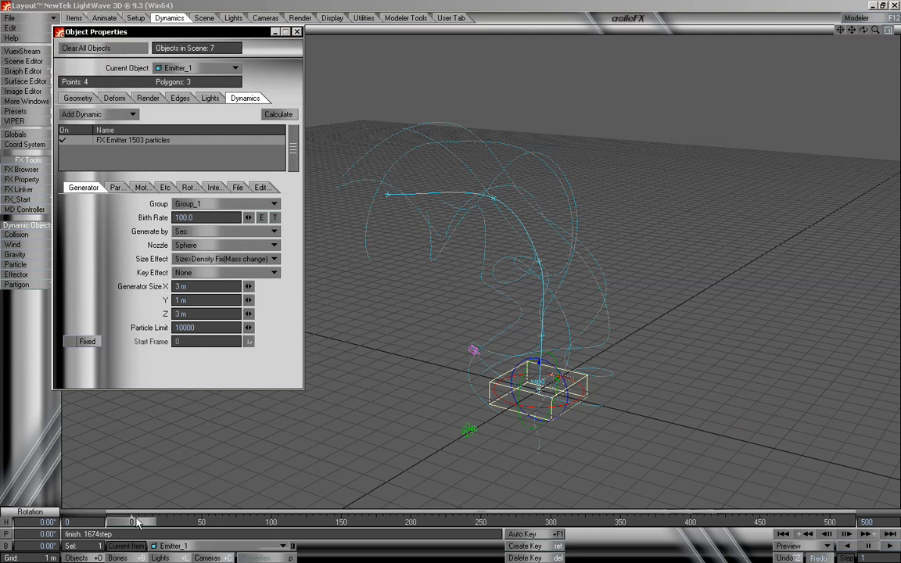
left_click_drag(136, 522, 142, 521)
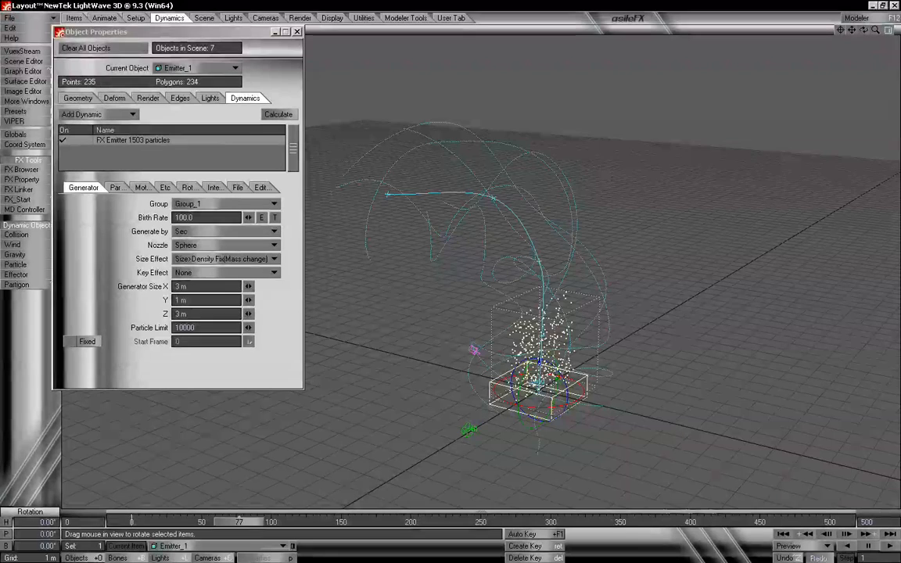
Clone handle (5) once, move the clone to about X -11.27 m, Y 10.16 m, Z -0.61 m, and preview the particles
left_click(388, 195)
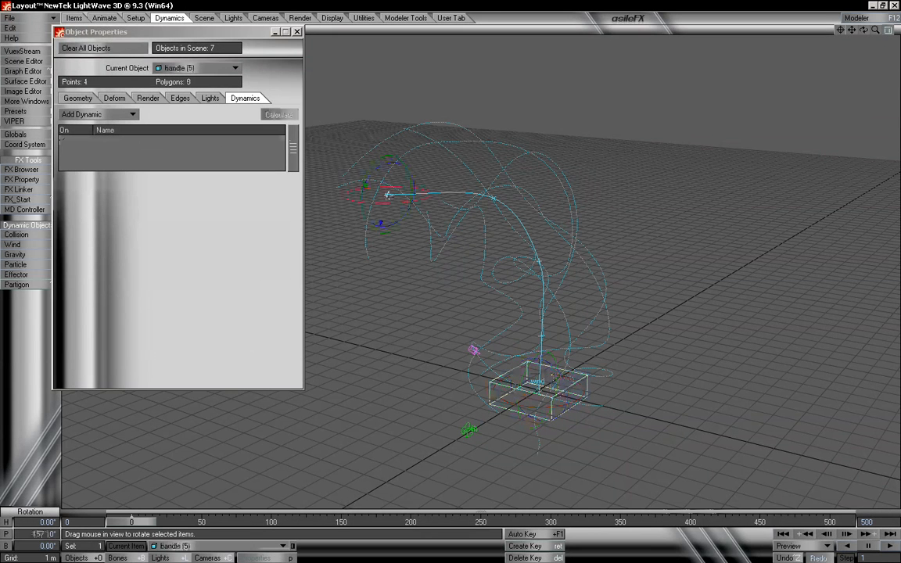
left_click_drag(392, 256, 370, 266, "alt")
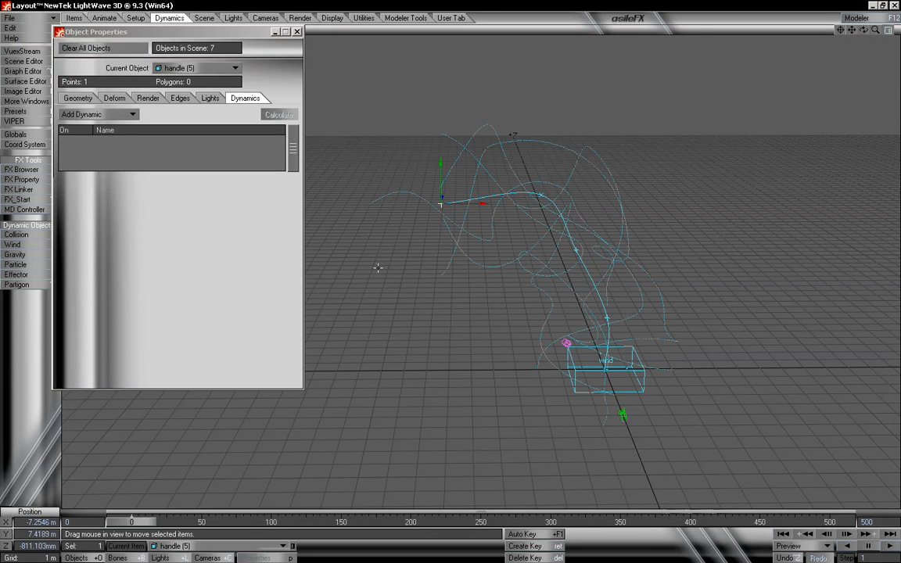
key("ctrl+c")
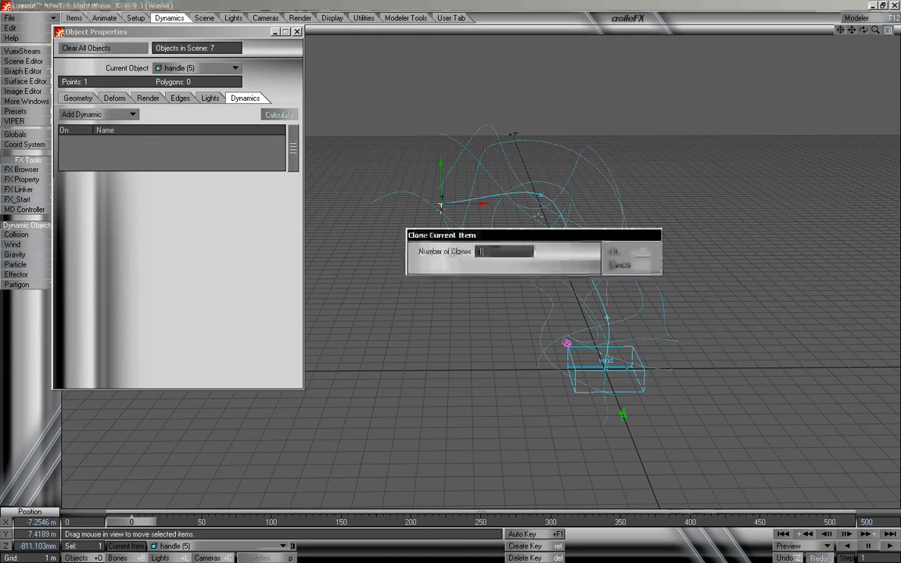
left_click(613, 253)
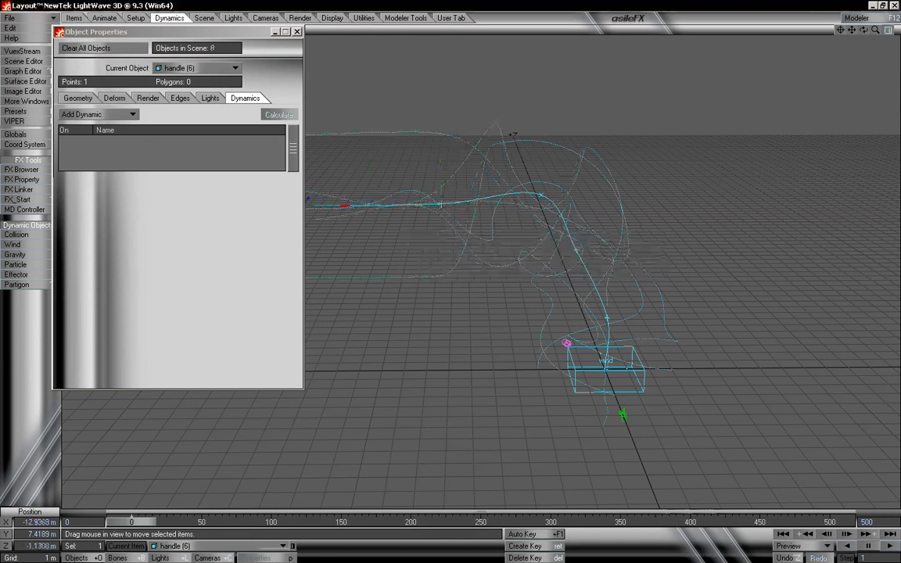
left_click_drag(305, 162, 306, 107)
left_click_drag(324, 138, 358, 137)
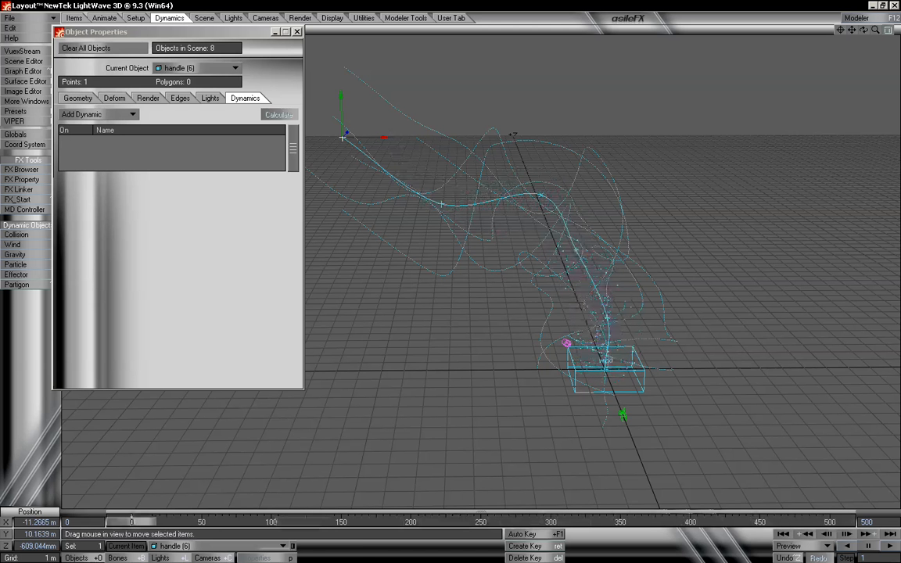
left_click_drag(501, 462, 355, 443, "alt")
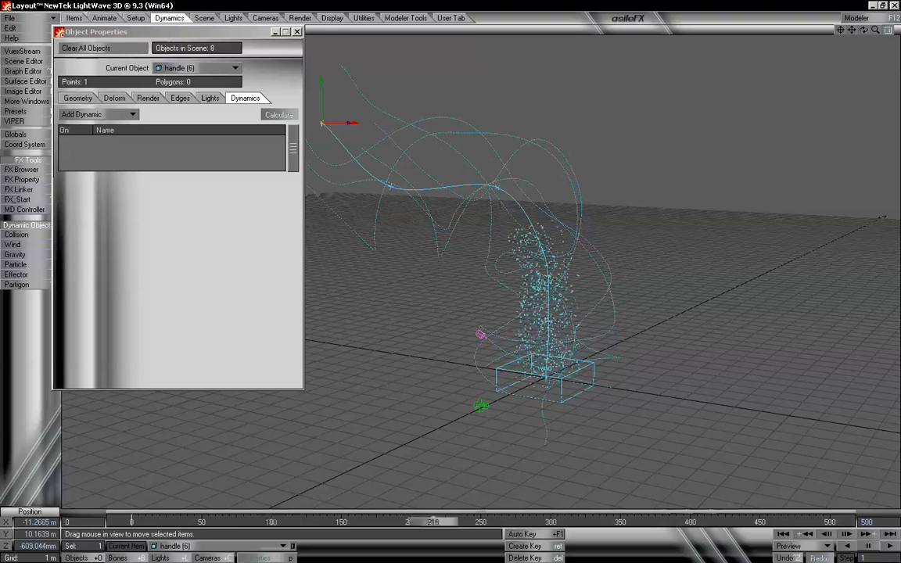